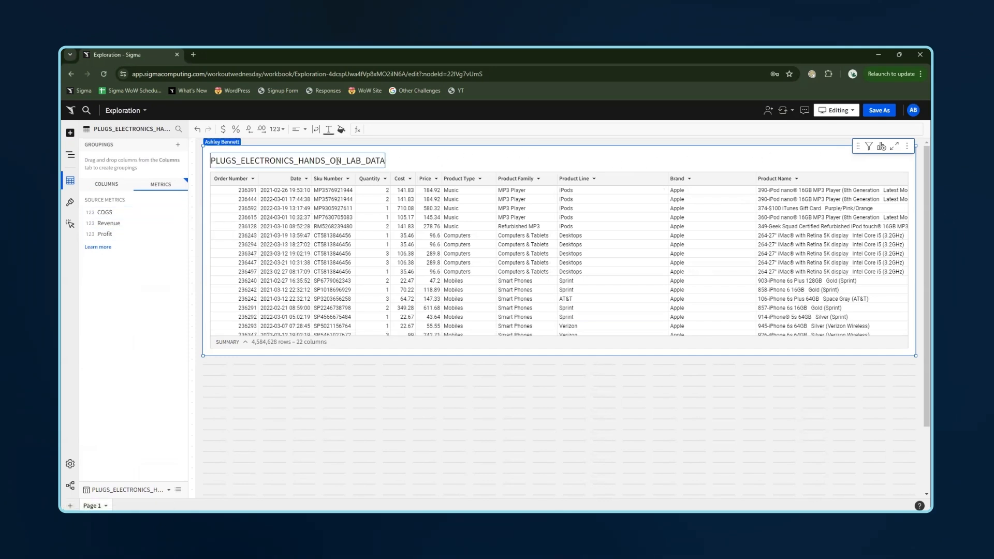
# - Add a filter on the Date column and set it to the current year
pyautogui.click(278, 180)
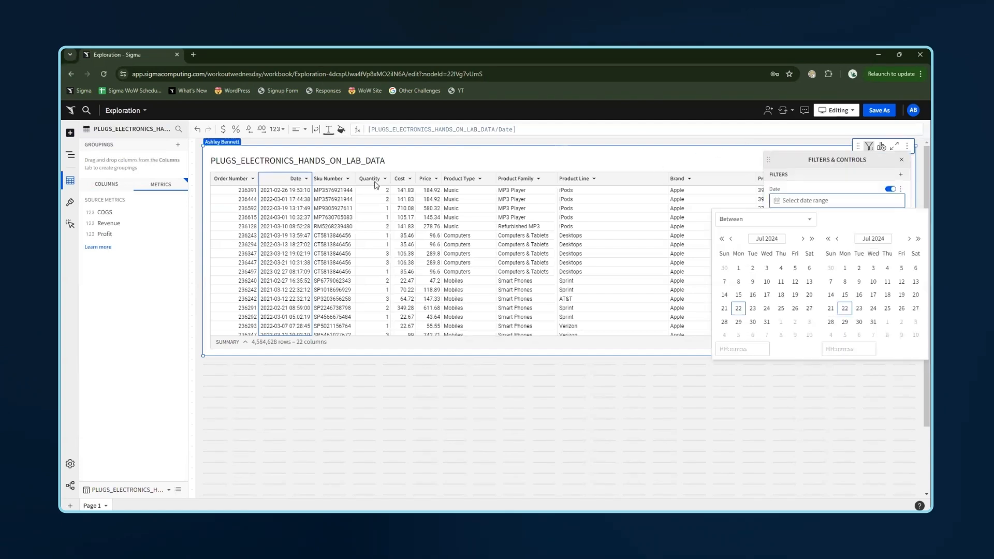
pyautogui.click(306, 179)
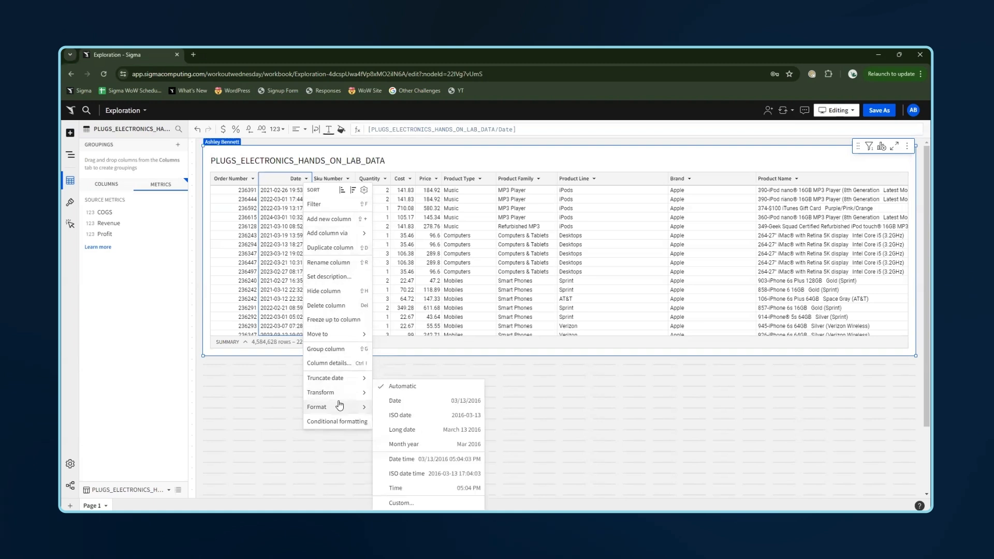
pyautogui.click(804, 149)
pyautogui.click(870, 147)
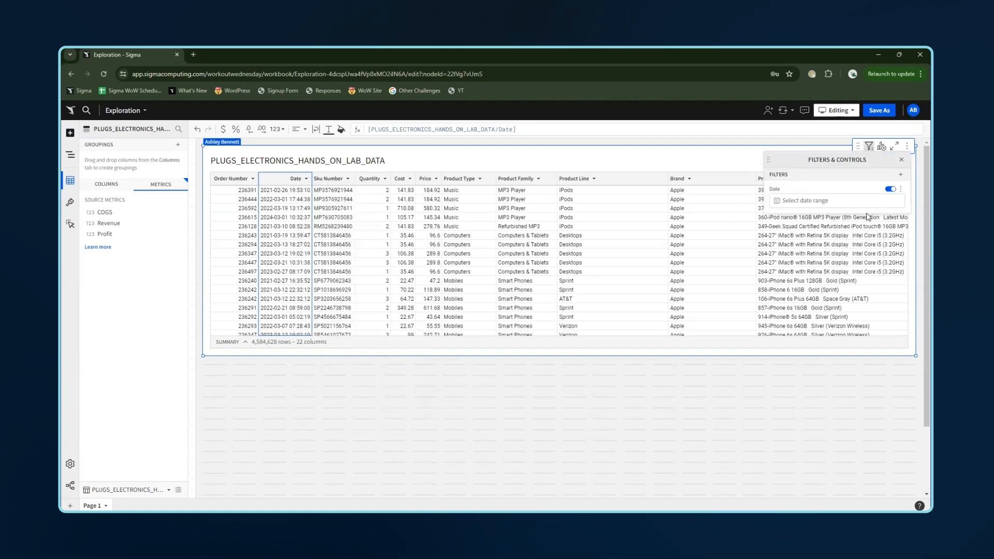
pyautogui.click(821, 201)
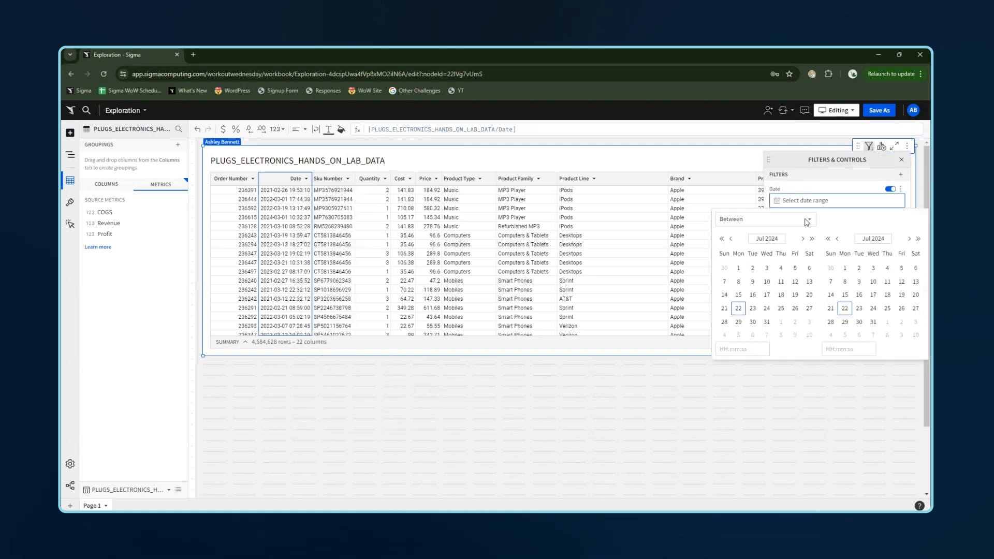
pyautogui.click(740, 218)
pyautogui.click(729, 320)
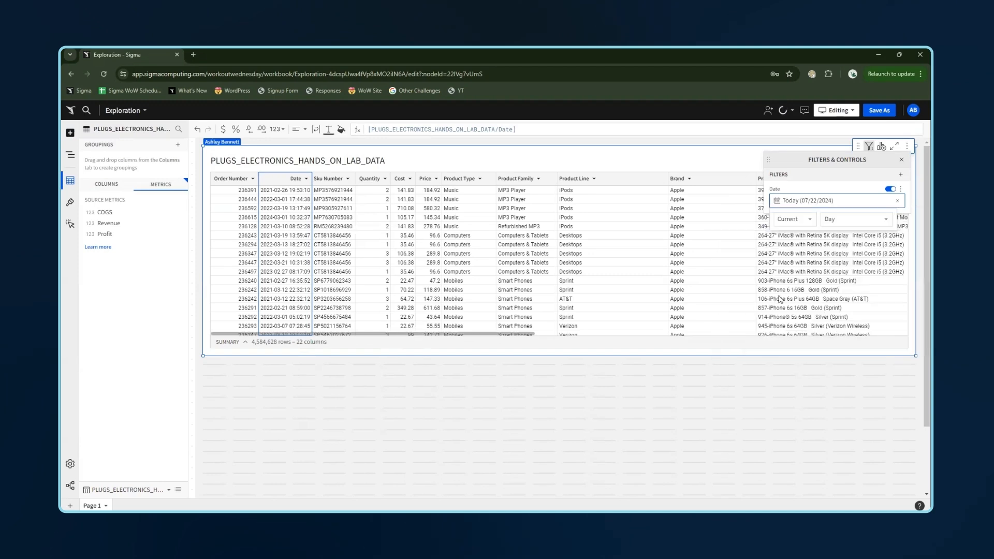
pyautogui.click(830, 220)
pyautogui.hotkey('shift', 'f')
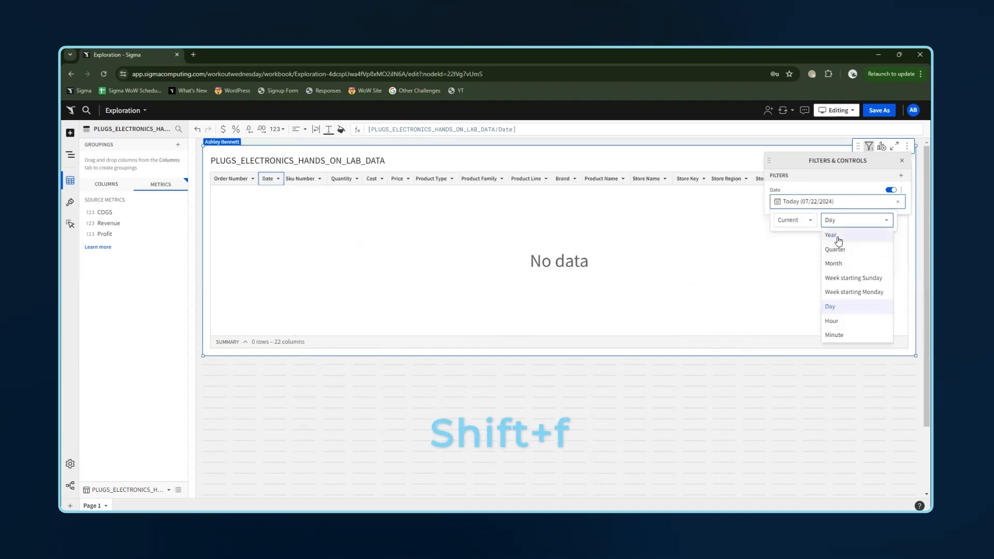
pyautogui.click(832, 235)
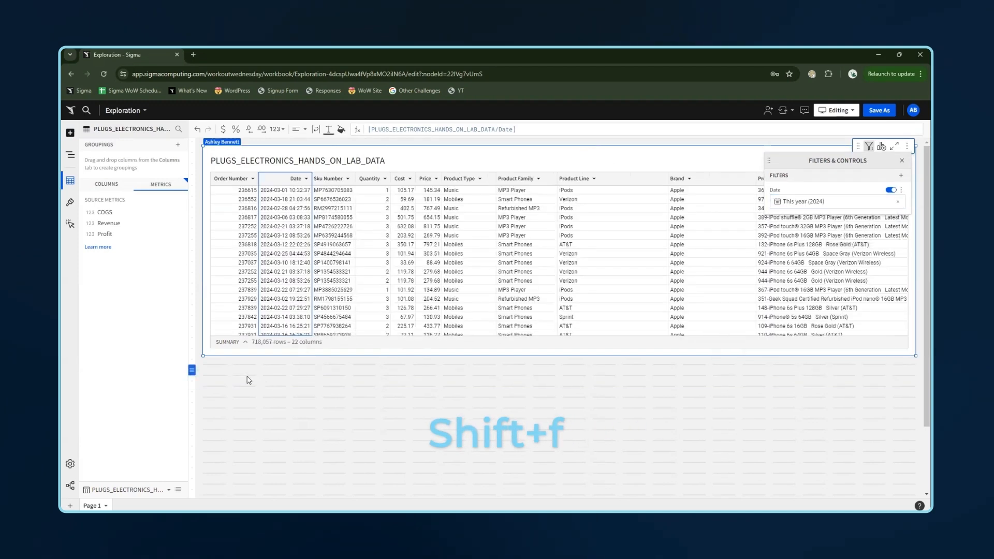
# - Create a child visualization from the PLUGS_ELECTRONICS_HANDS_ON_LAB_DATA table
pyautogui.click(462, 160)
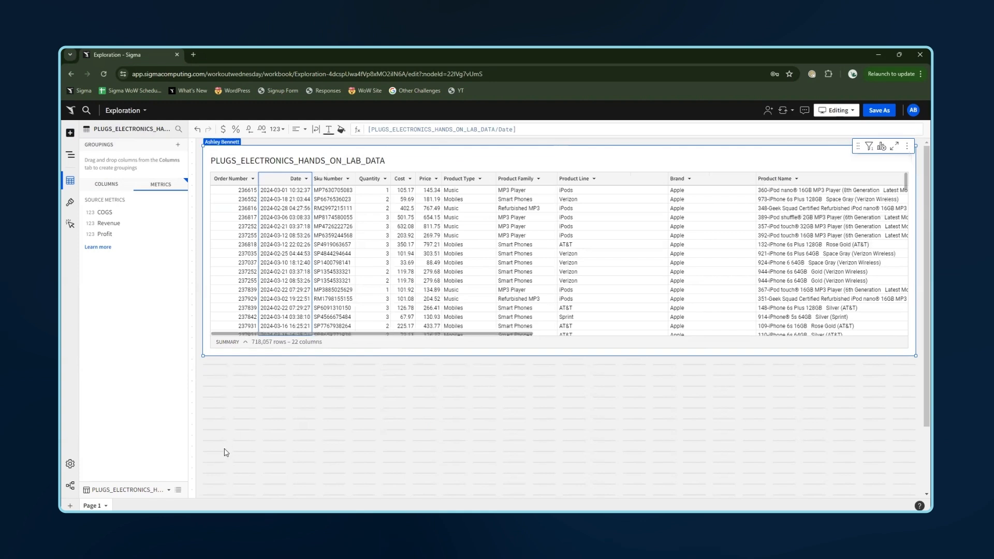
pyautogui.click(883, 149)
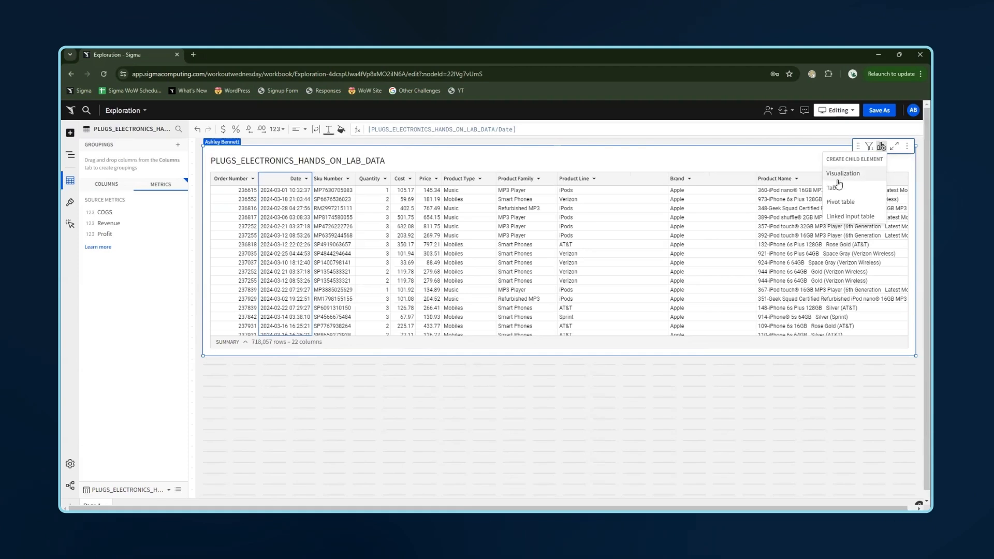
pyautogui.click(841, 175)
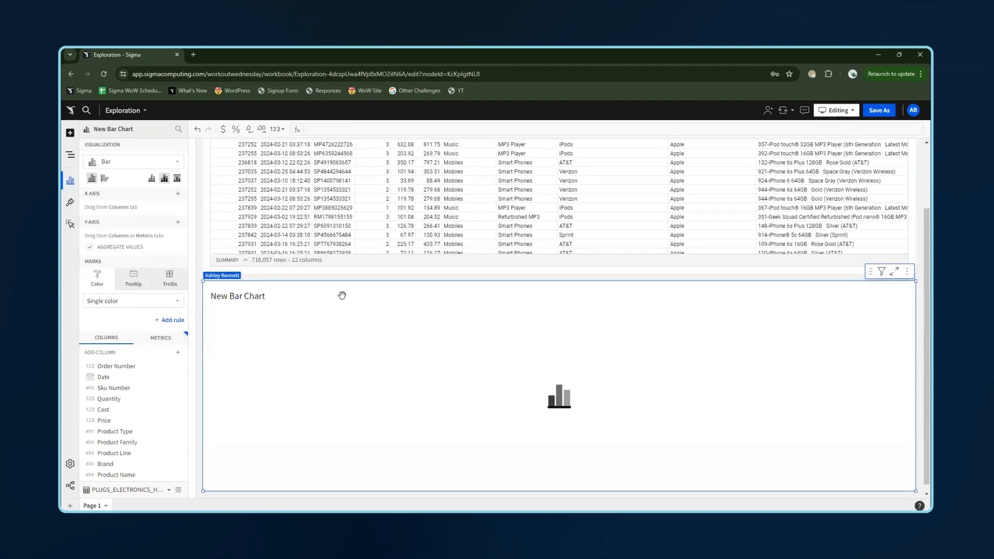
# - Set the bar chart to display horizontally
pyautogui.click(104, 180)
pyautogui.click(151, 179)
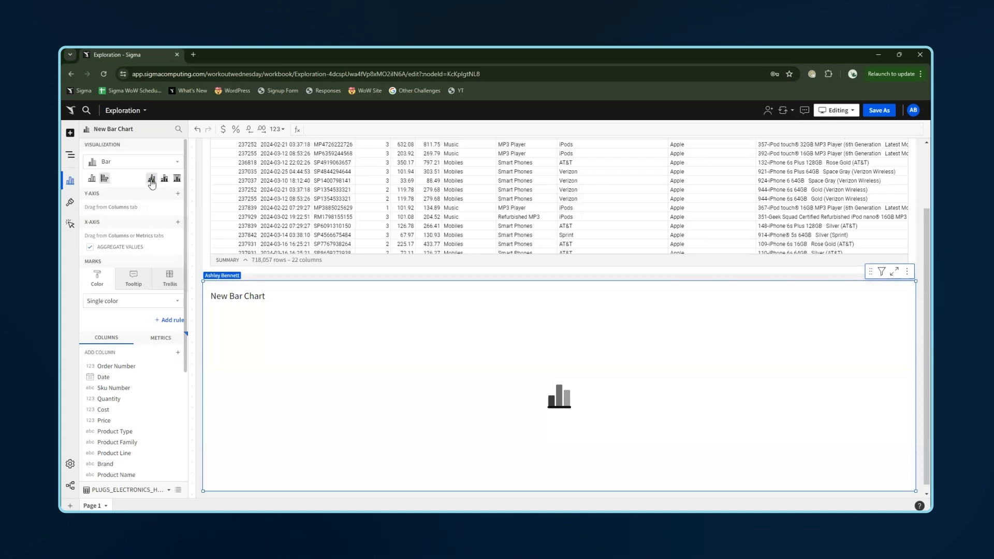
# - Add Date to the Y-axis and truncate it to month
pyautogui.click(178, 194)
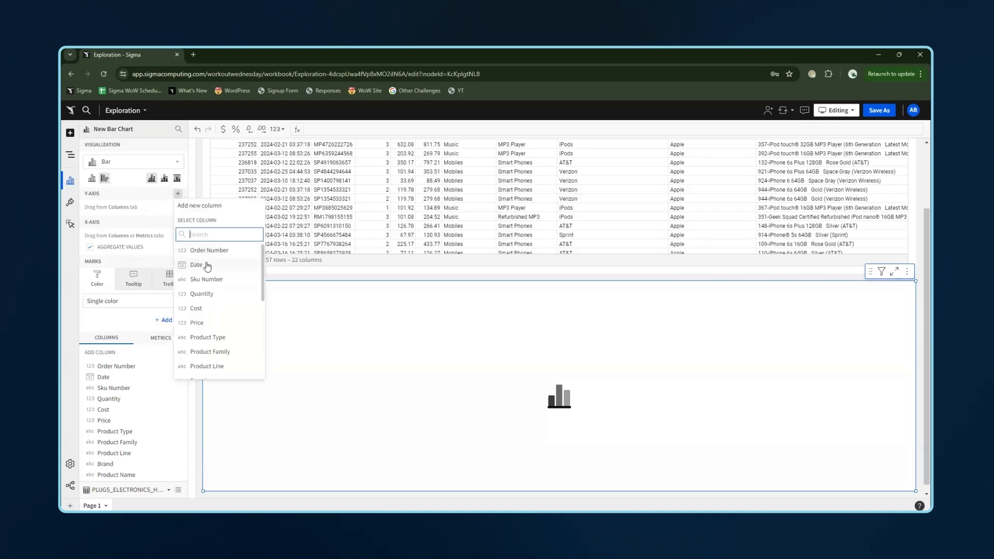
pyautogui.click(207, 266)
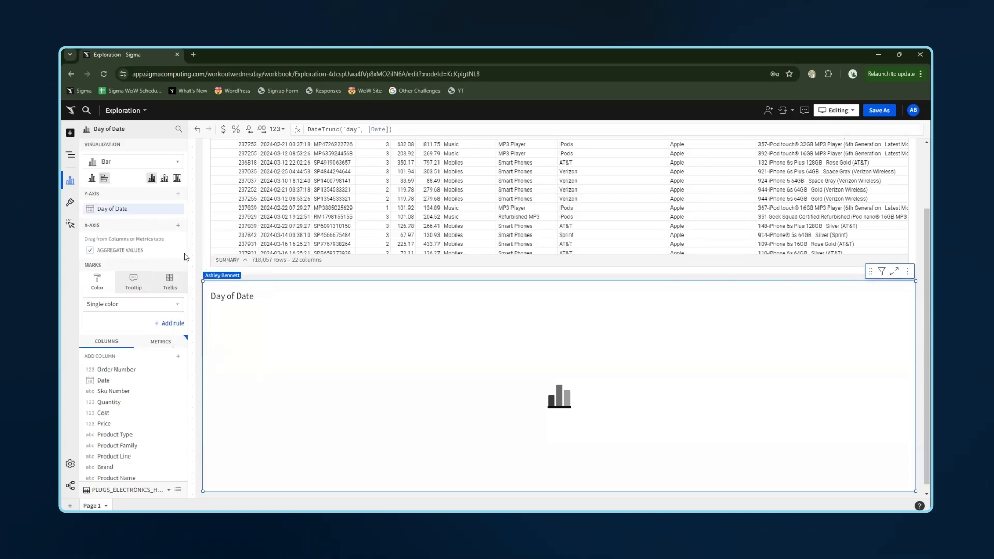
pyautogui.click(178, 211)
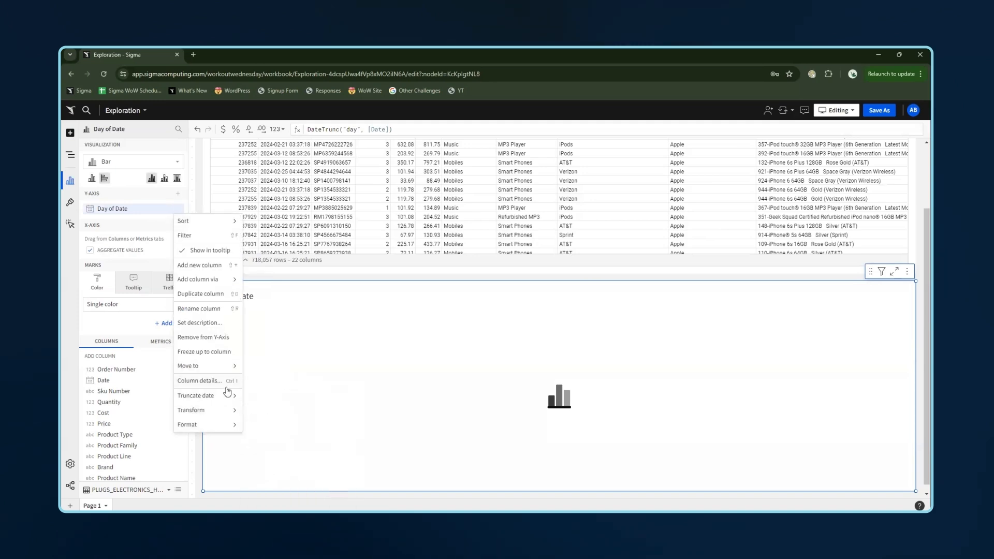
pyautogui.moveTo(232, 397)
pyautogui.click(268, 431)
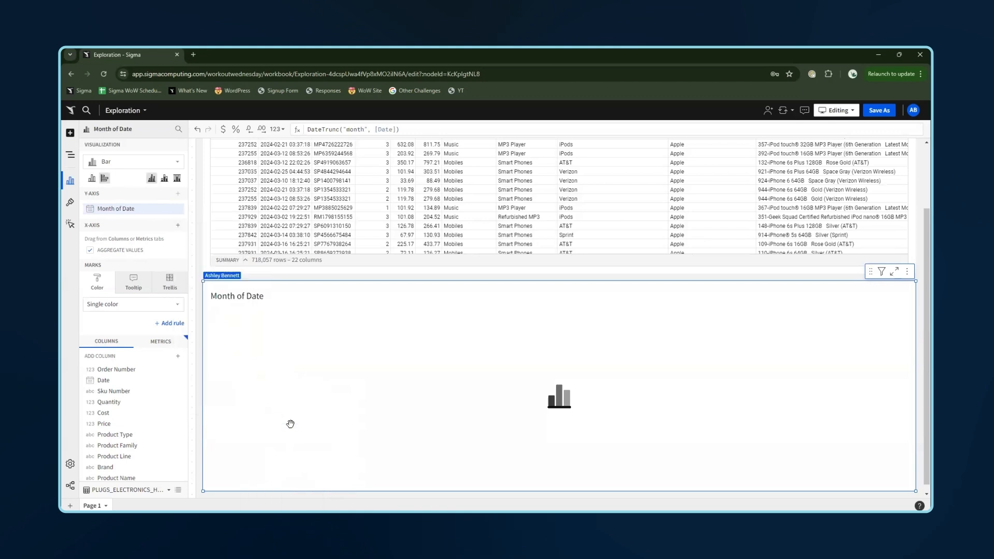
pyautogui.click(178, 210)
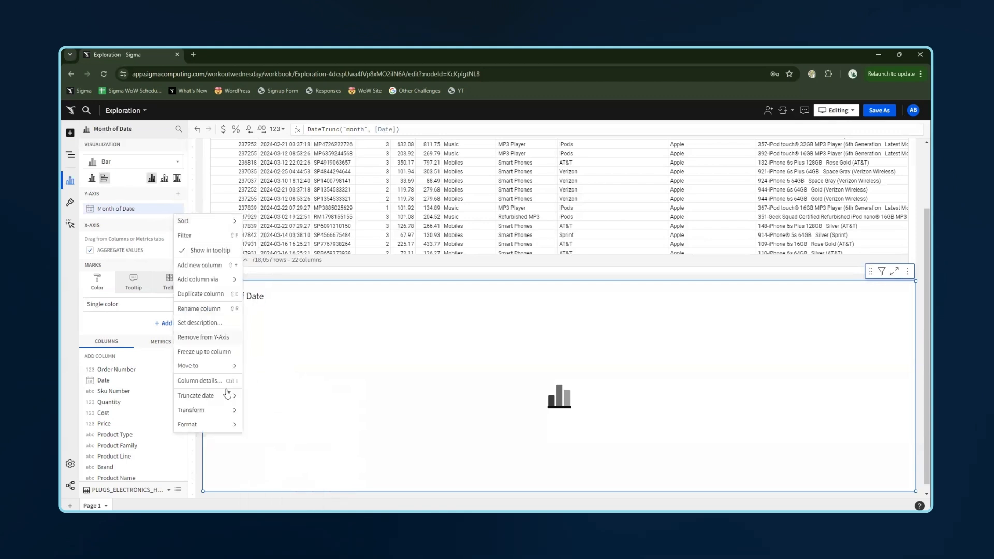
pyautogui.moveTo(231, 426)
pyautogui.click(275, 444)
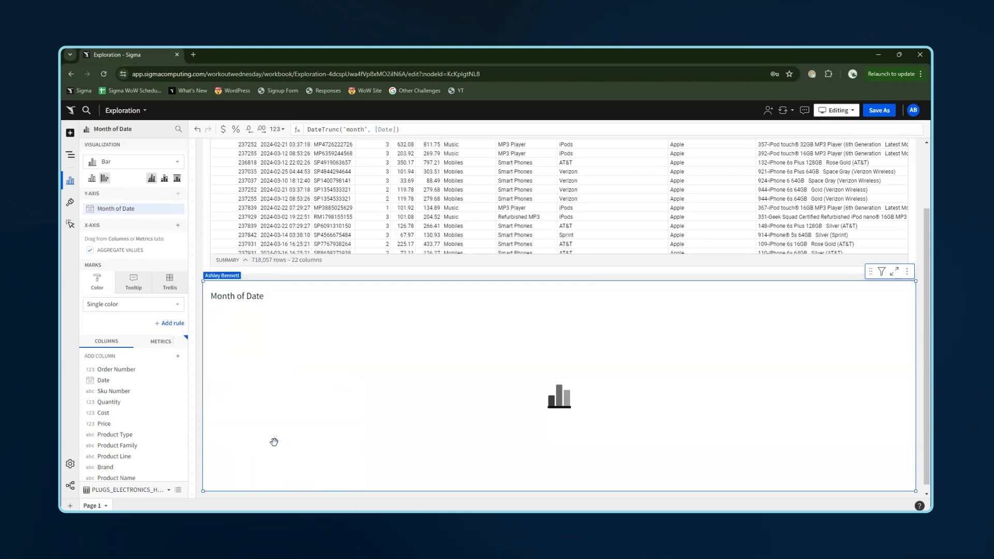
# - Add the Revenue, COGS and Profit metrics to the X-axis
pyautogui.click(178, 228)
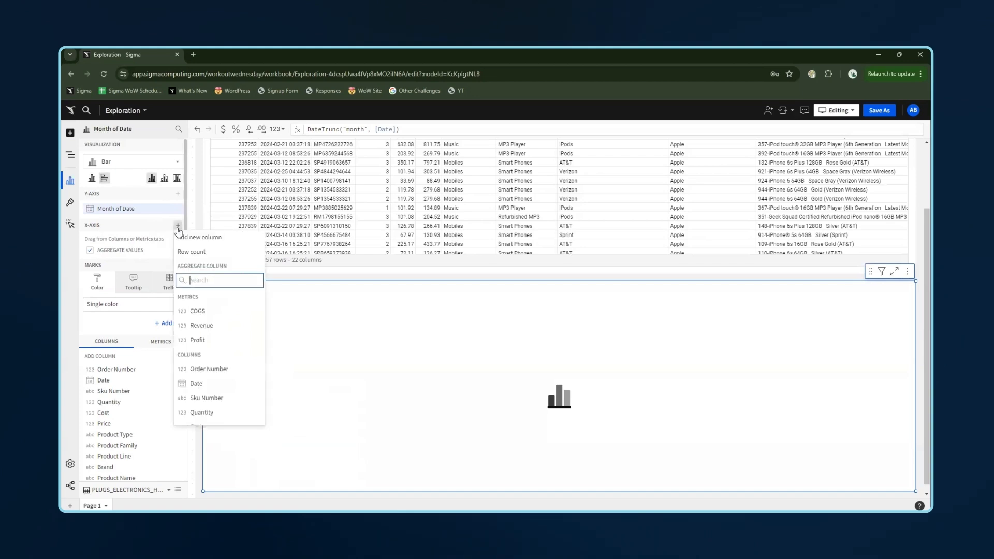
pyautogui.click(228, 326)
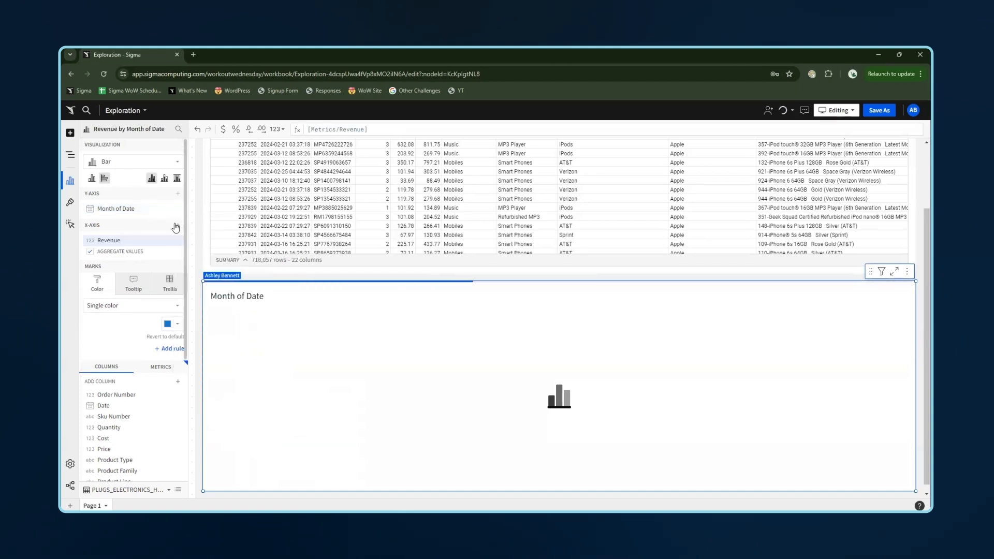
pyautogui.click(178, 225)
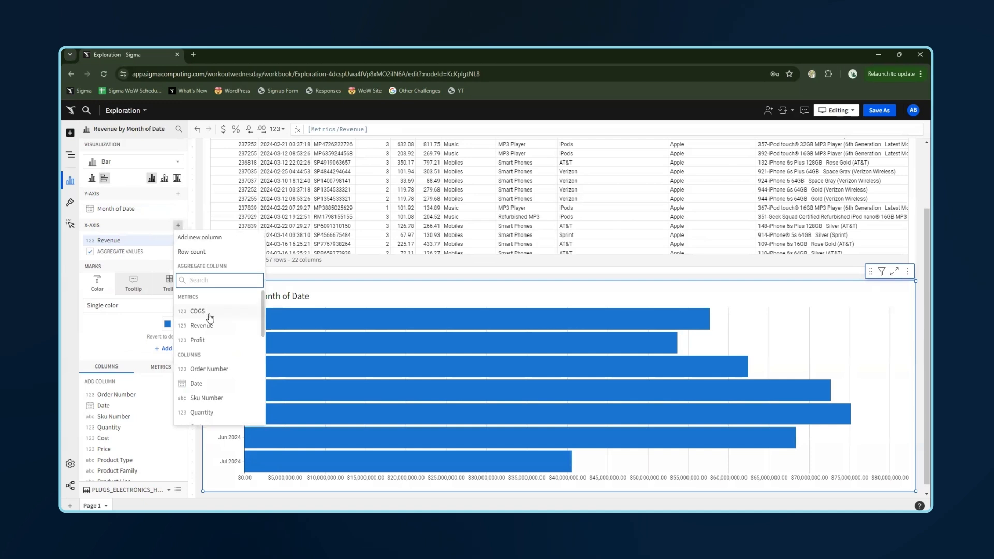
pyautogui.click(206, 312)
pyautogui.click(179, 225)
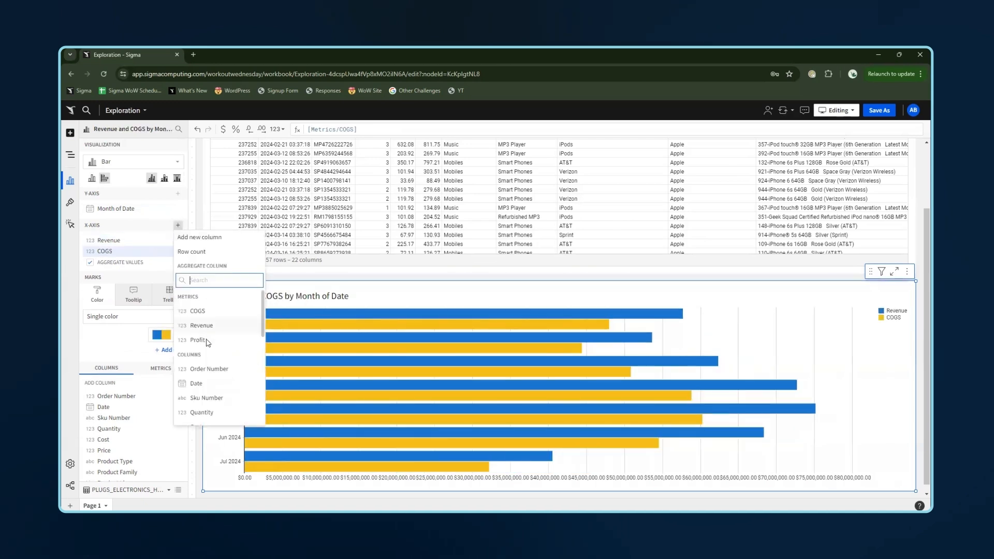
pyautogui.click(207, 341)
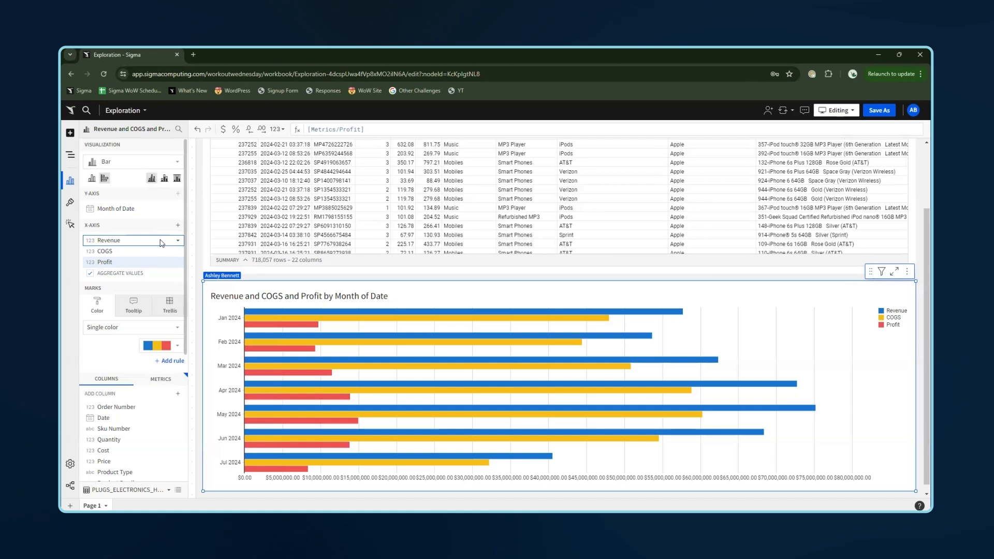
# - Turn off Show in tooltip for the Revenue, COGS and Profit series
pyautogui.rightClick(155, 243)
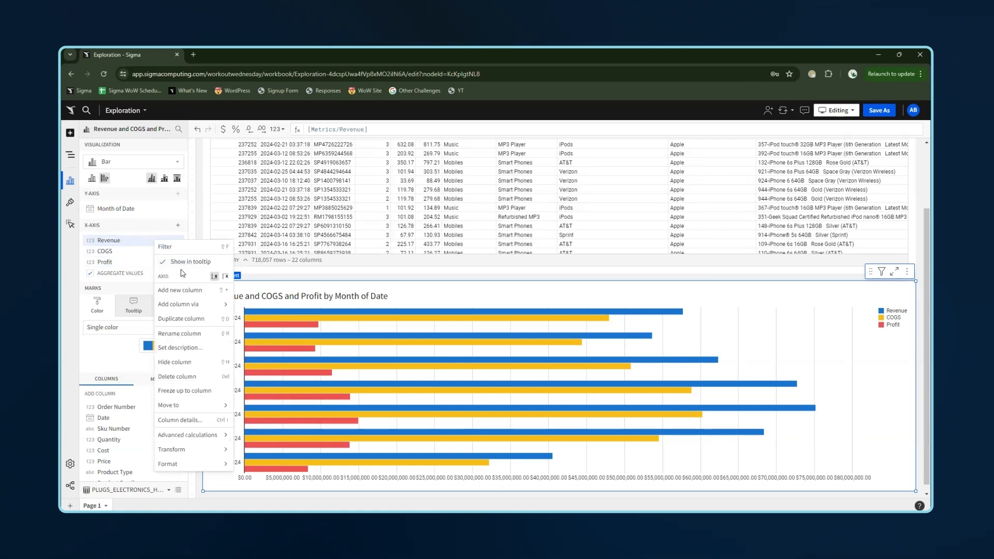
pyautogui.click(182, 265)
pyautogui.rightClick(135, 246)
pyautogui.rightClick(130, 254)
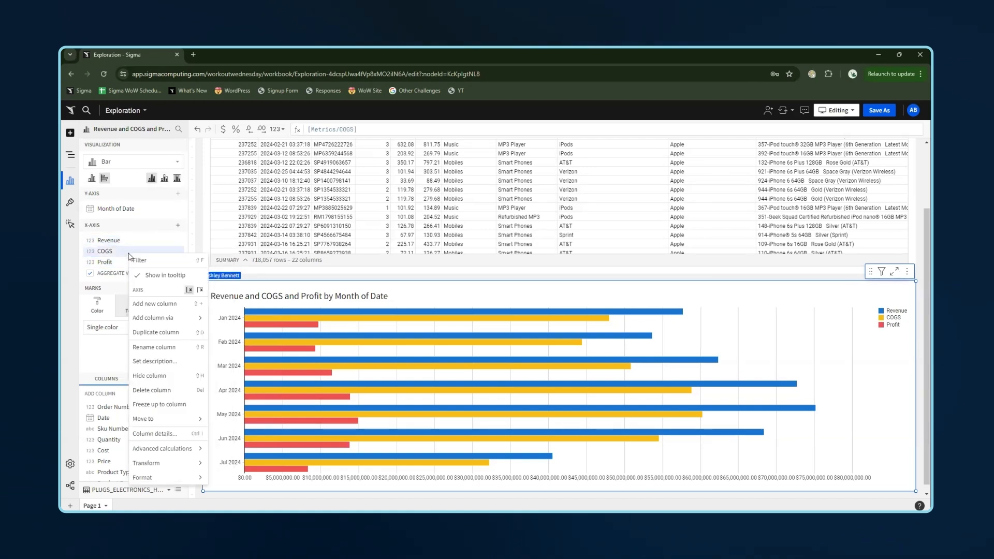
pyautogui.click(143, 280)
pyautogui.rightClick(107, 262)
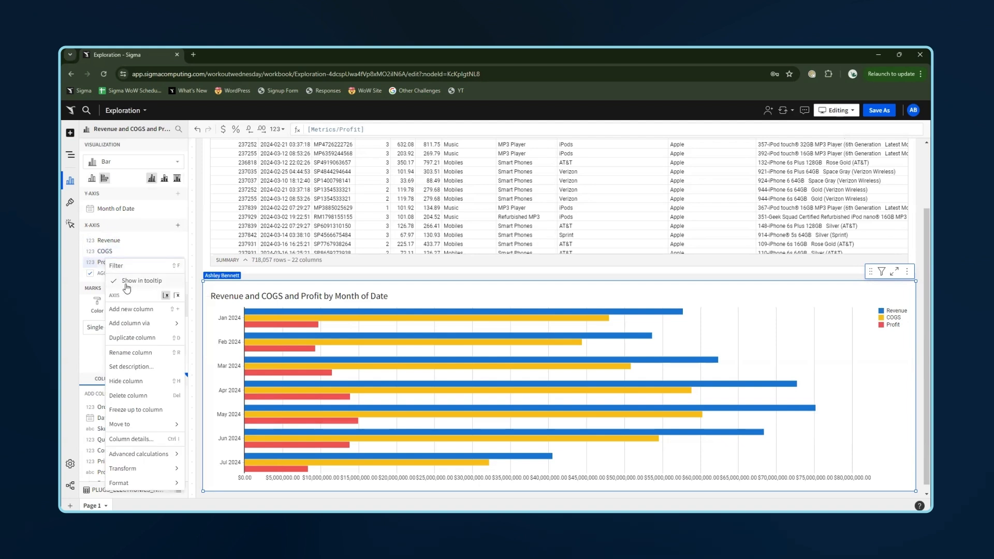
pyautogui.click(134, 282)
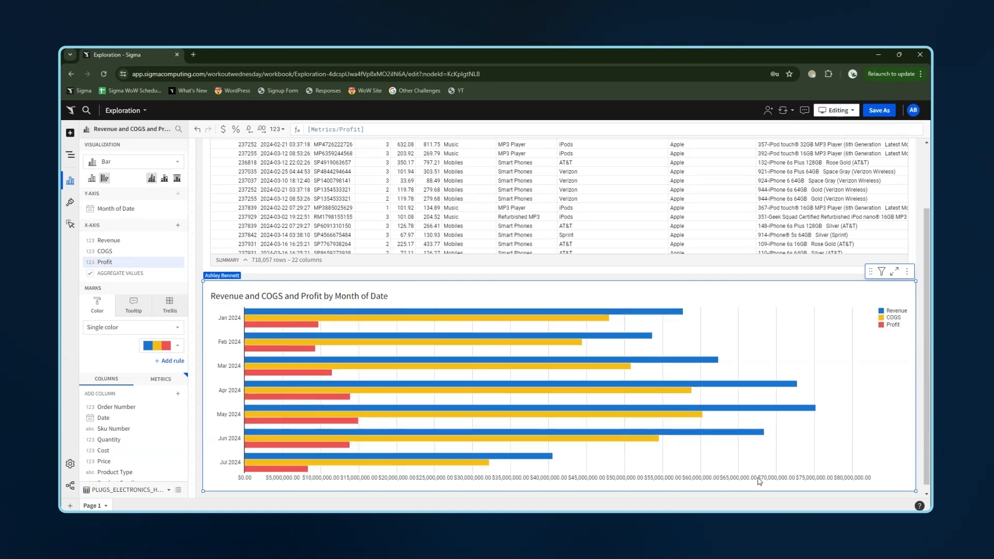
# - Format the Revenue values with SI units
pyautogui.rightClick(117, 243)
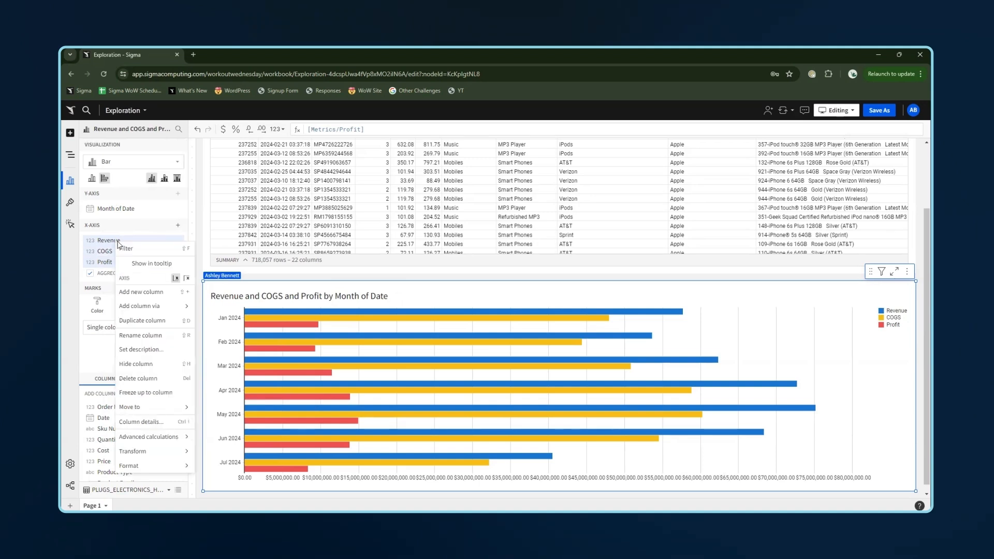
pyautogui.moveTo(168, 471)
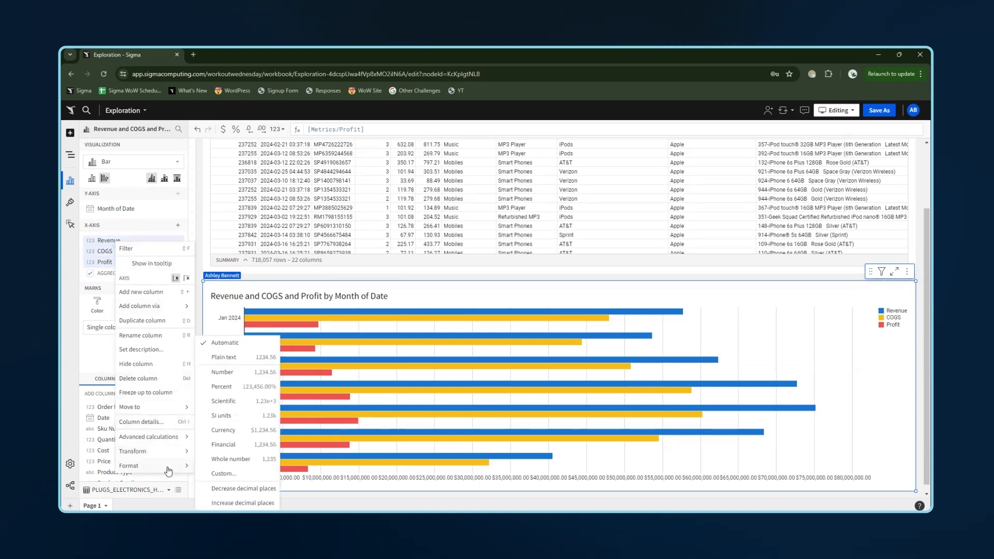
pyautogui.click(241, 418)
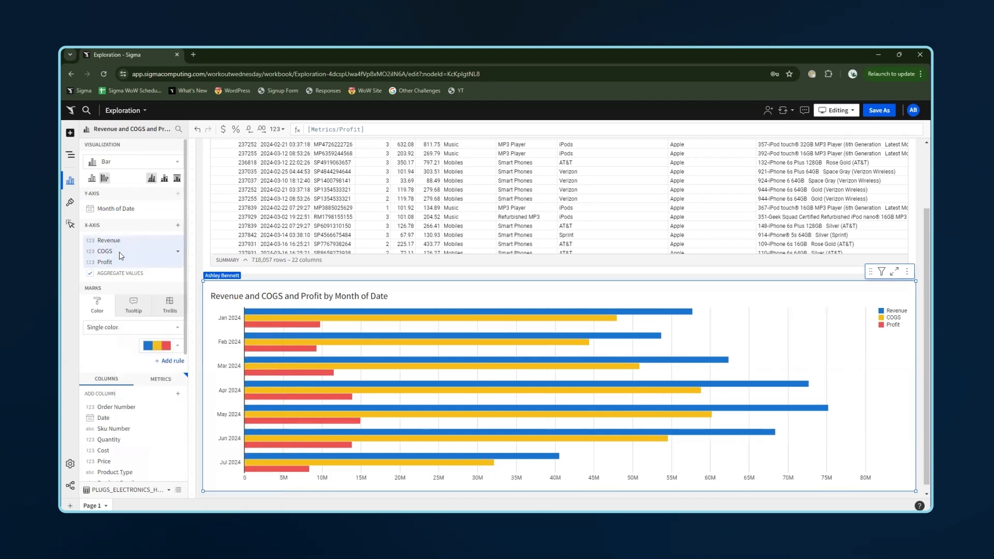
# - Give COGS a custom format string of $.2~S
pyautogui.rightClick(121, 255)
pyautogui.moveTo(180, 476)
pyautogui.click(239, 474)
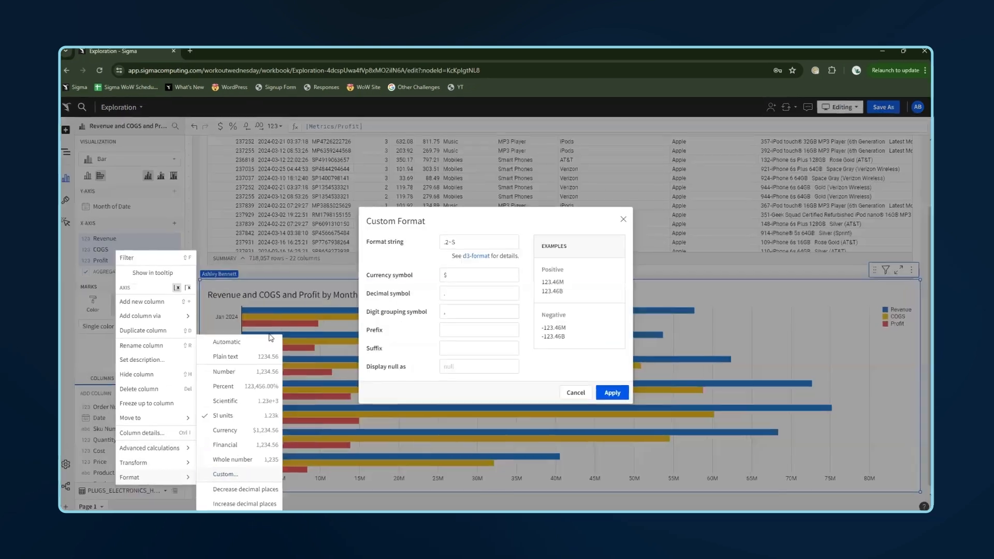
pyautogui.click(444, 242)
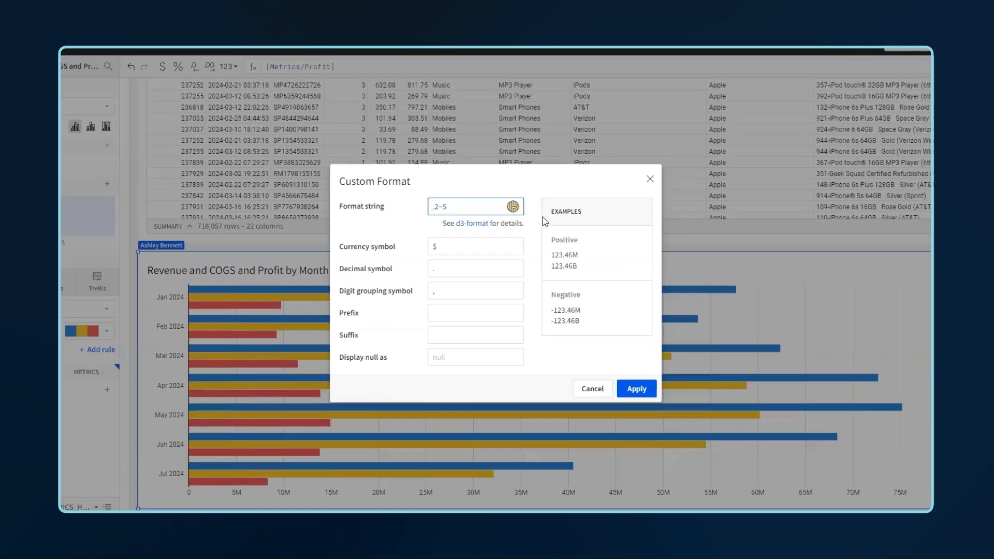
pyautogui.write('$.')
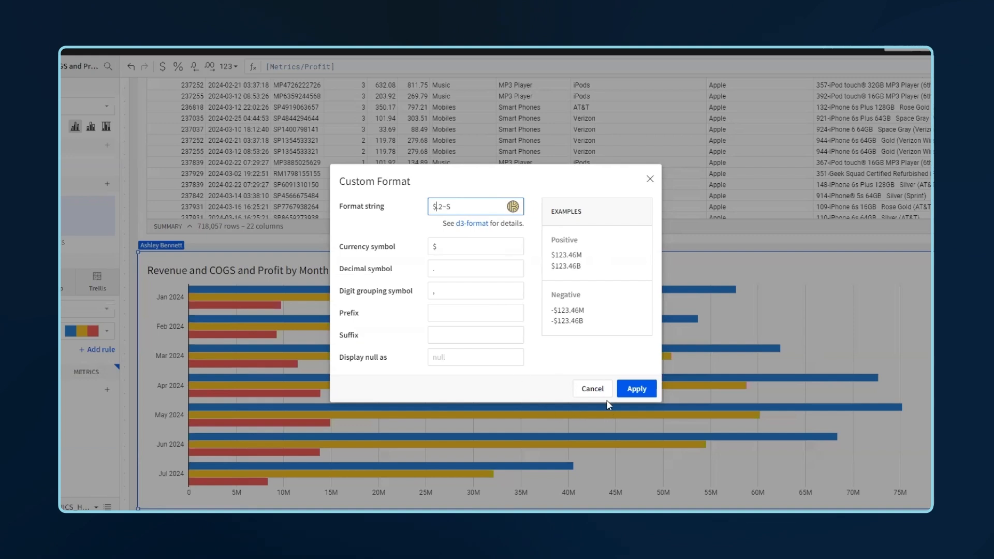
pyautogui.click(637, 389)
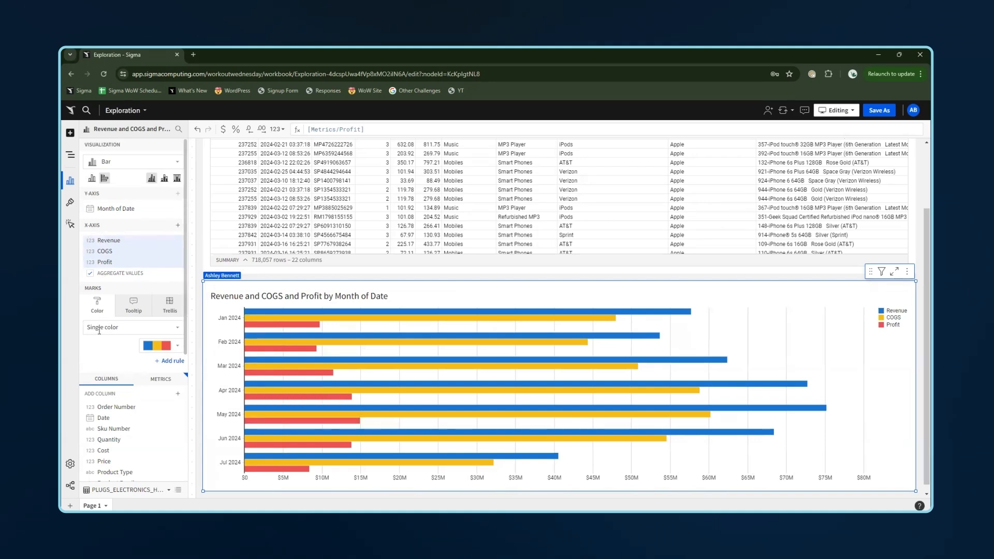
# - Color the chart series individually: Revenue blue, COGS red and Profit green
pyautogui.click(166, 346)
pyautogui.click(137, 253)
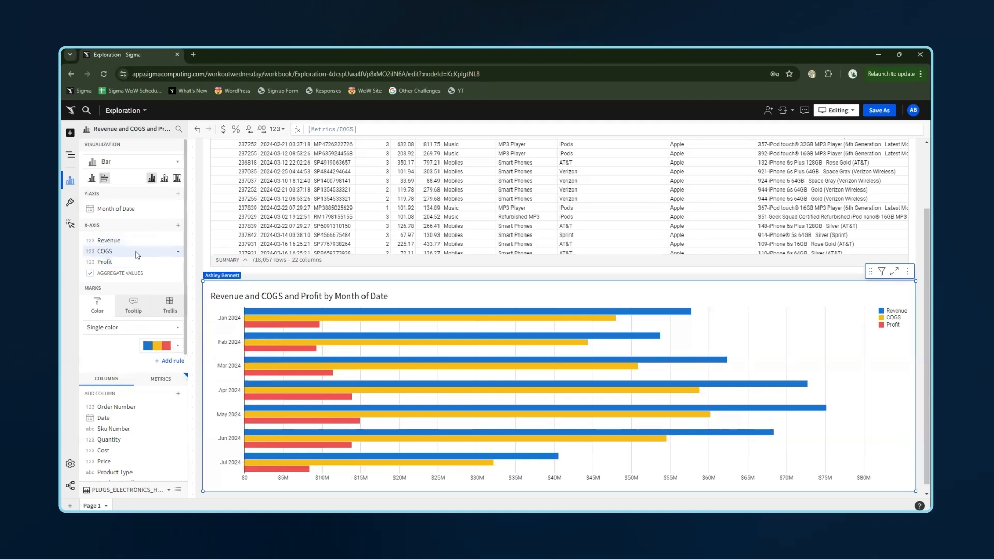
pyautogui.click(158, 346)
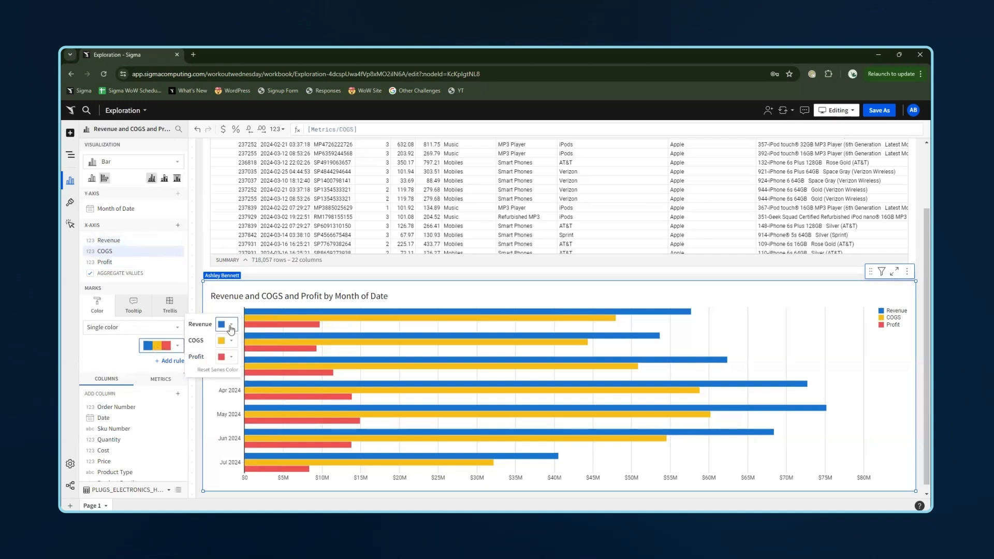
pyautogui.click(224, 324)
pyautogui.click(313, 301)
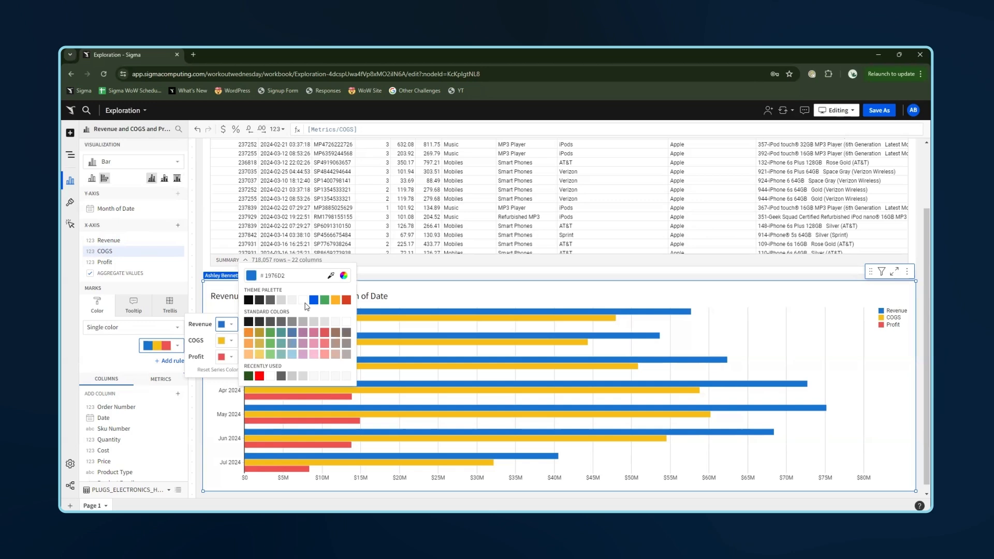
pyautogui.click(222, 342)
pyautogui.click(346, 316)
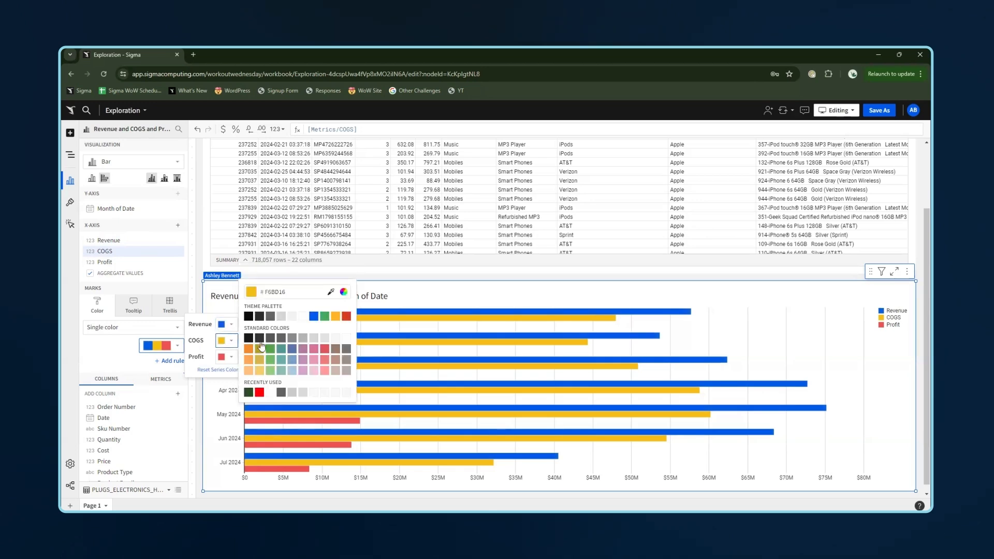
pyautogui.click(223, 357)
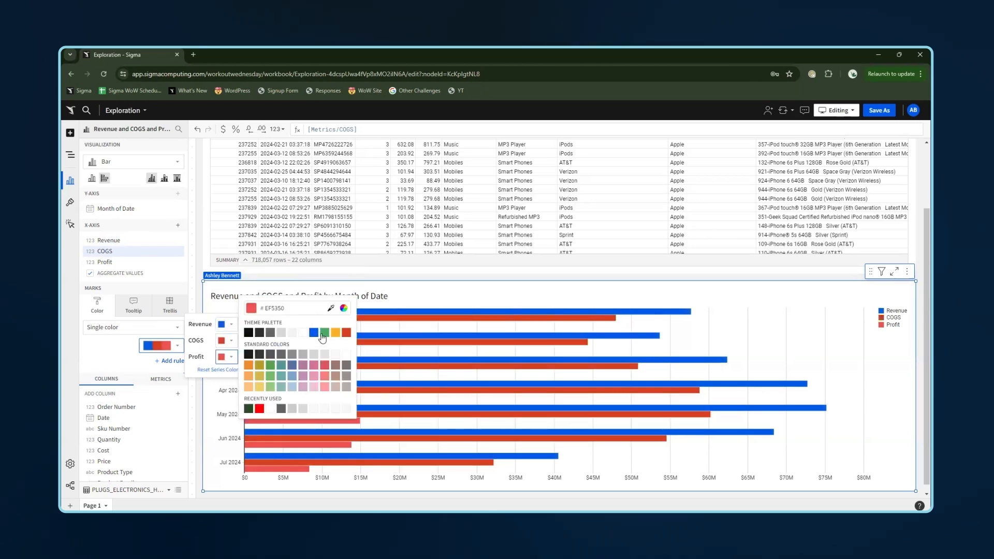
pyautogui.click(324, 333)
pyautogui.click(494, 290)
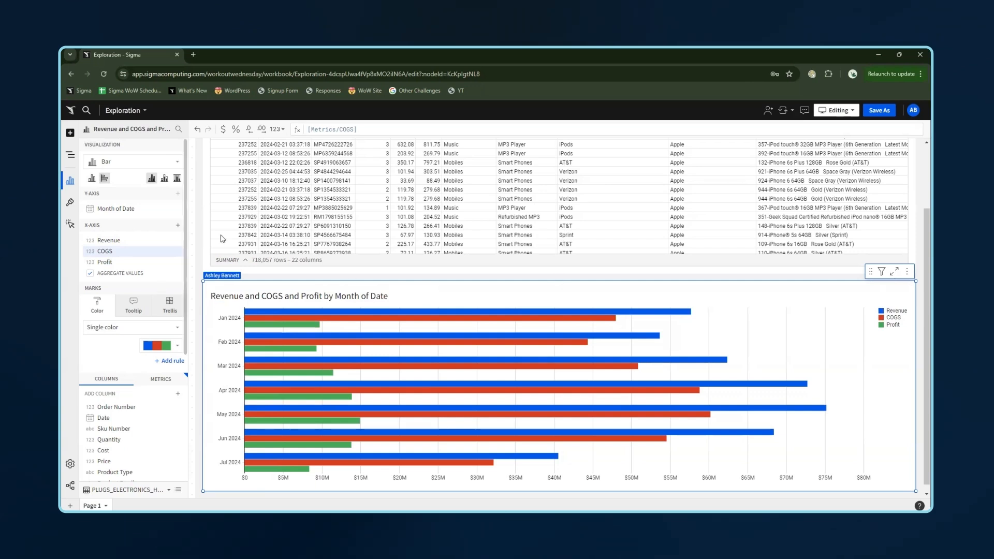
# - Add Revenue, COGS and Profit as tooltip fields for the bar chart
pyautogui.click(134, 306)
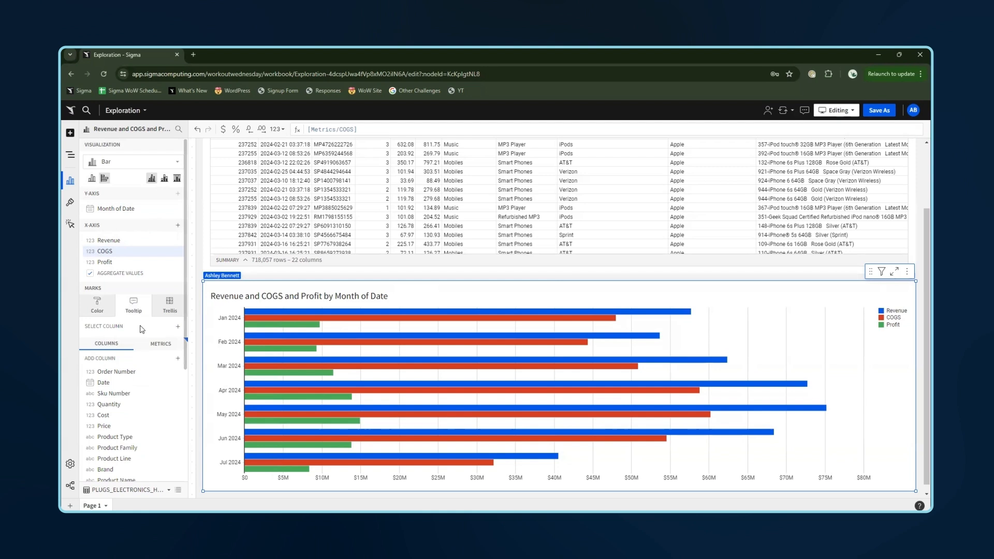
pyautogui.click(177, 327)
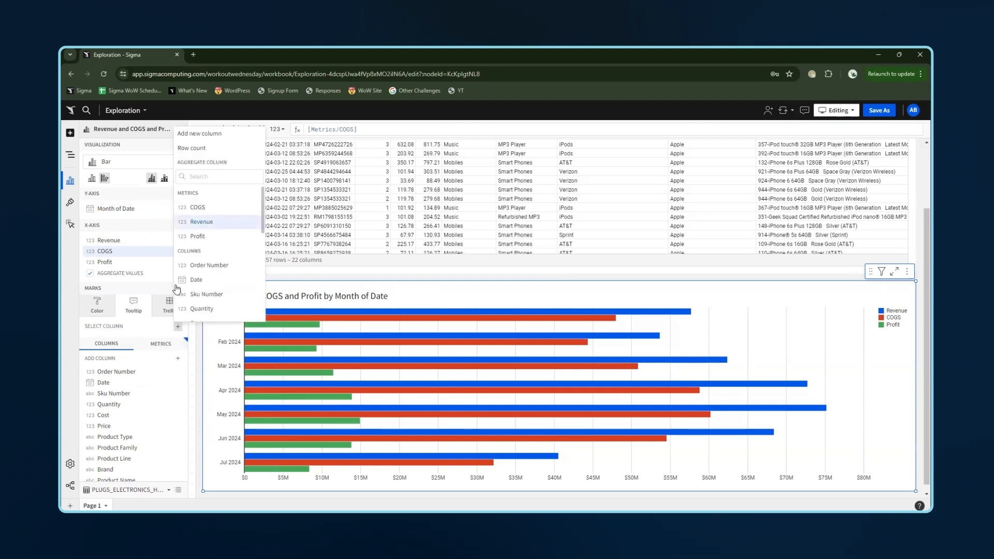
pyautogui.click(196, 221)
pyautogui.click(177, 328)
pyautogui.click(197, 207)
pyautogui.click(178, 329)
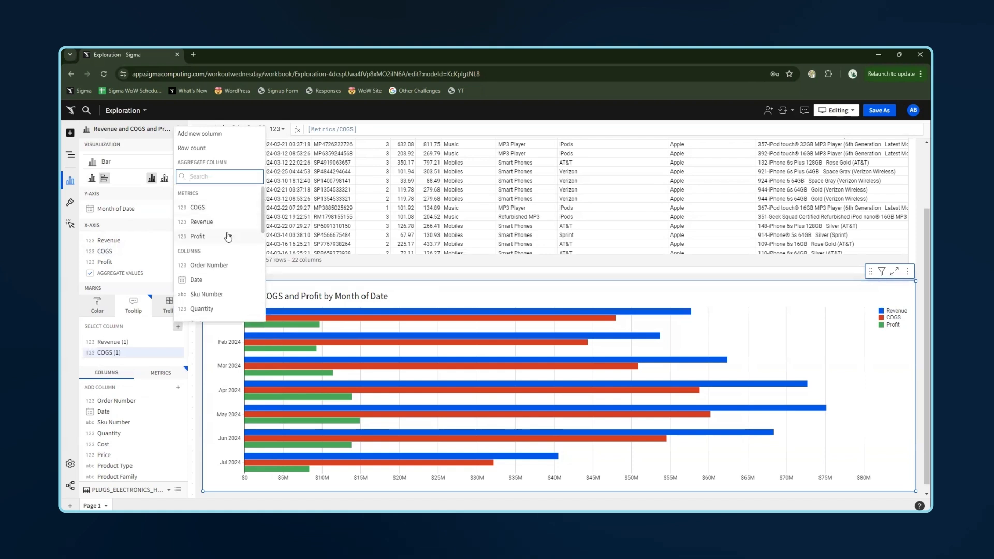
pyautogui.click(197, 236)
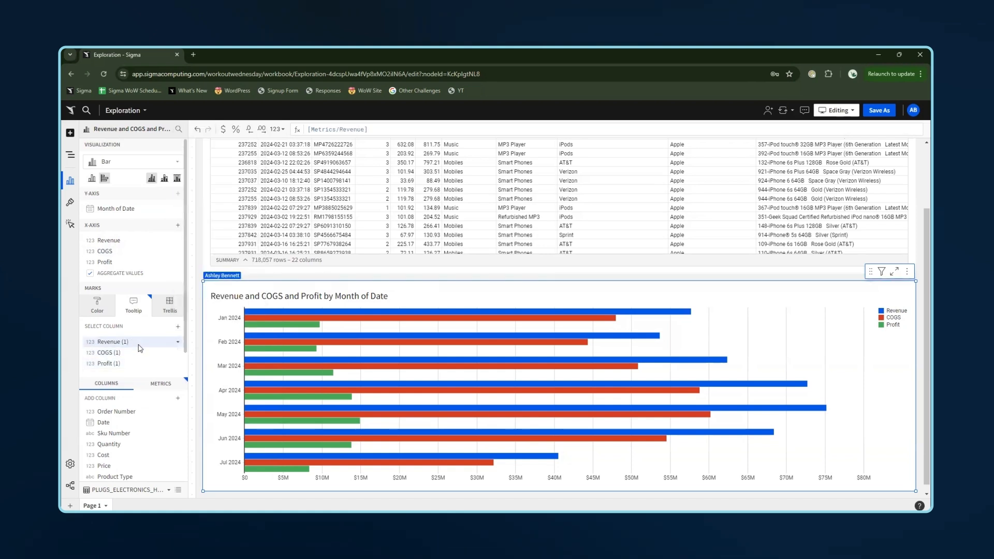
# - Rename the tooltip fields to Total Revenue, Total COGS and Total Profit
pyautogui.doubleClick(139, 343)
pyautogui.click(139, 344)
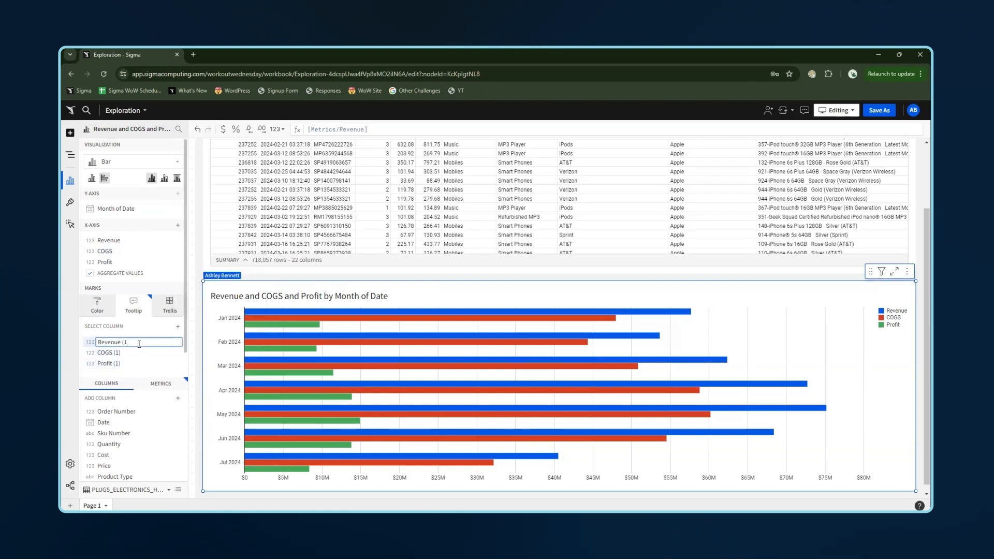
pyautogui.write('Total')
pyautogui.press('Return')
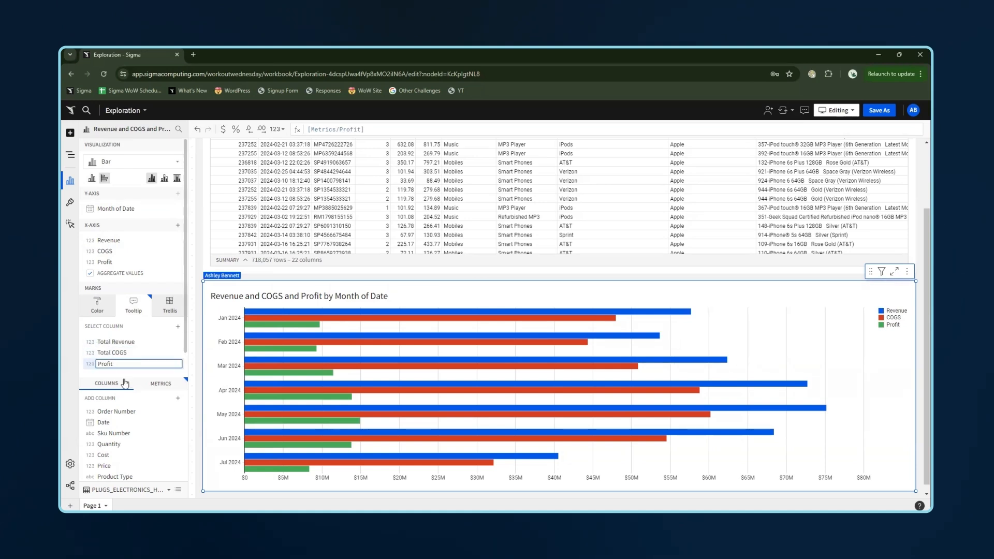
pyautogui.write('tal')
pyautogui.press('Return')
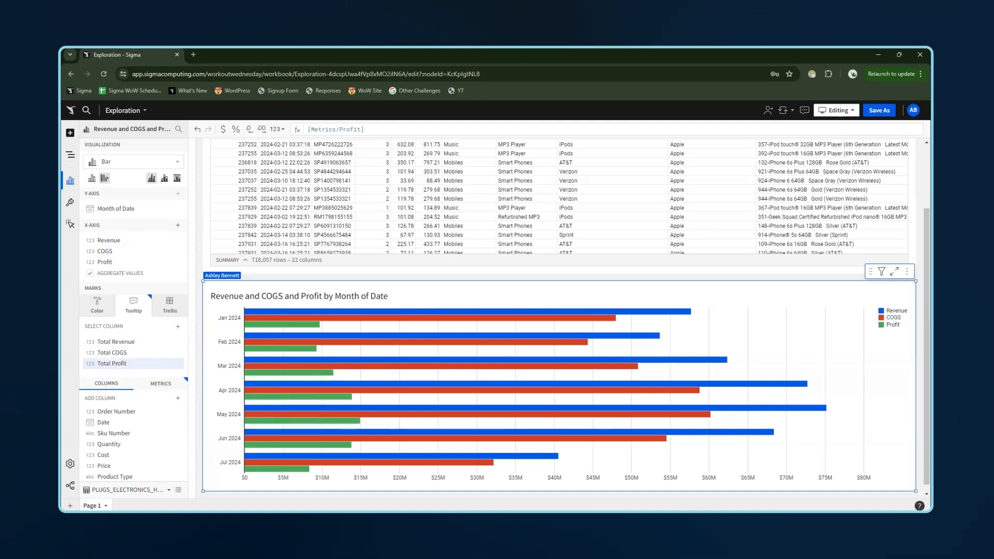
# - Create a child table from the PLUGS_ELECTRONICS_HANDS_ON_LAB_DATA table
pyautogui.click(814, 254)
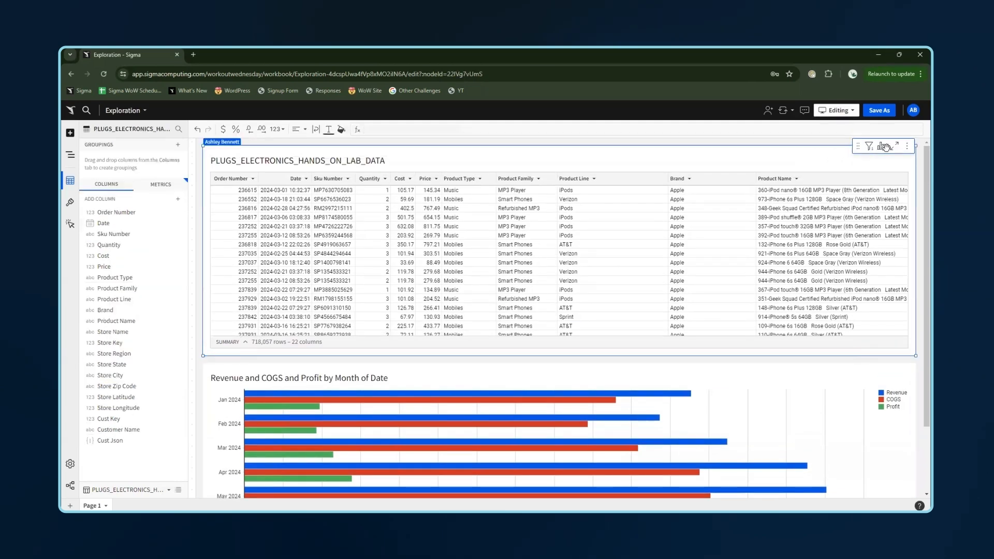
pyautogui.click(882, 147)
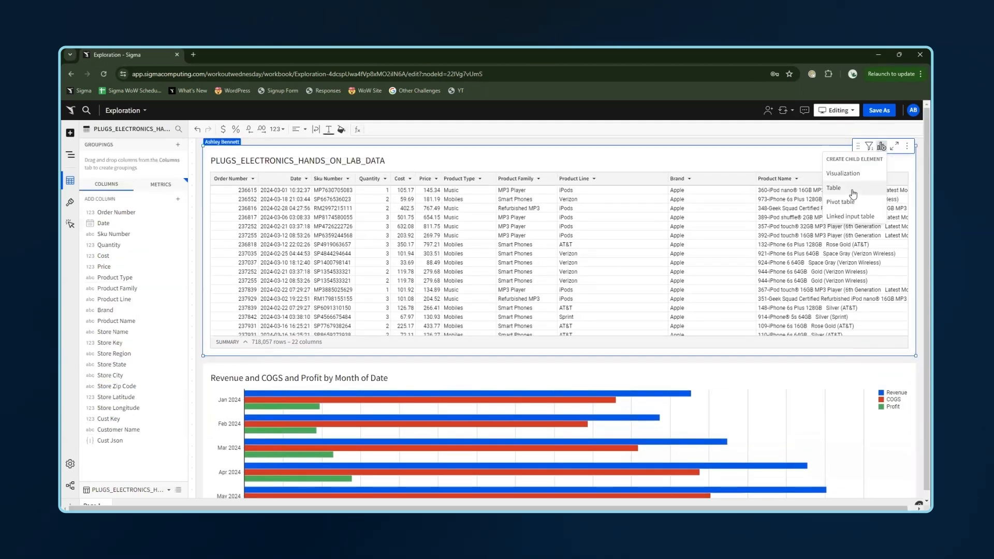
pyautogui.click(854, 194)
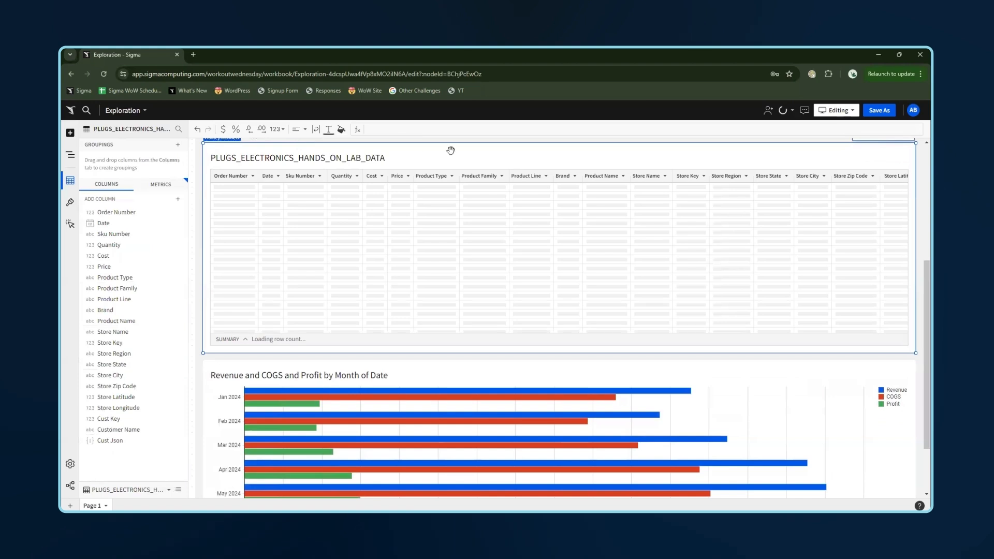
# - Retitle the new child table as Sales Detail
pyautogui.doubleClick(364, 158)
pyautogui.write('Sal')
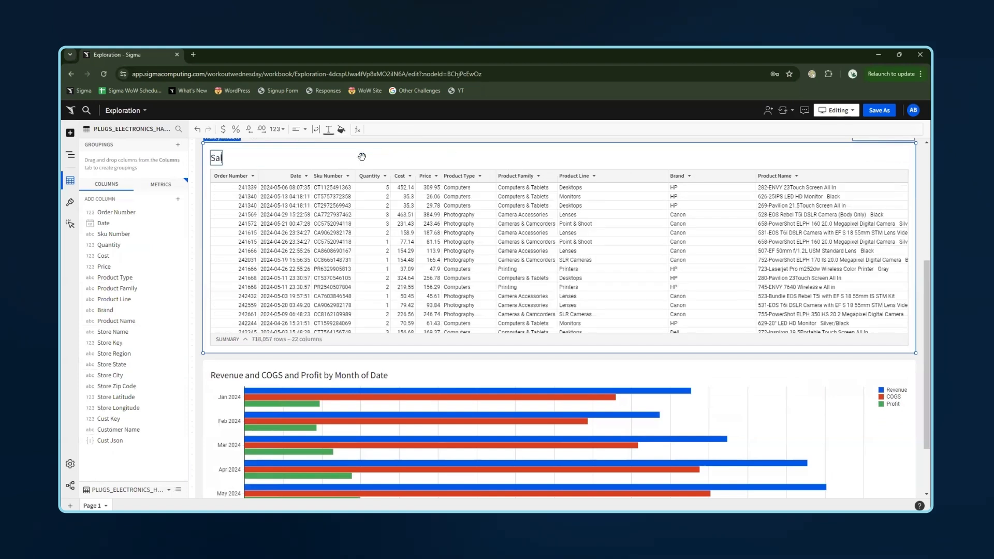
pyautogui.write('es Detail')
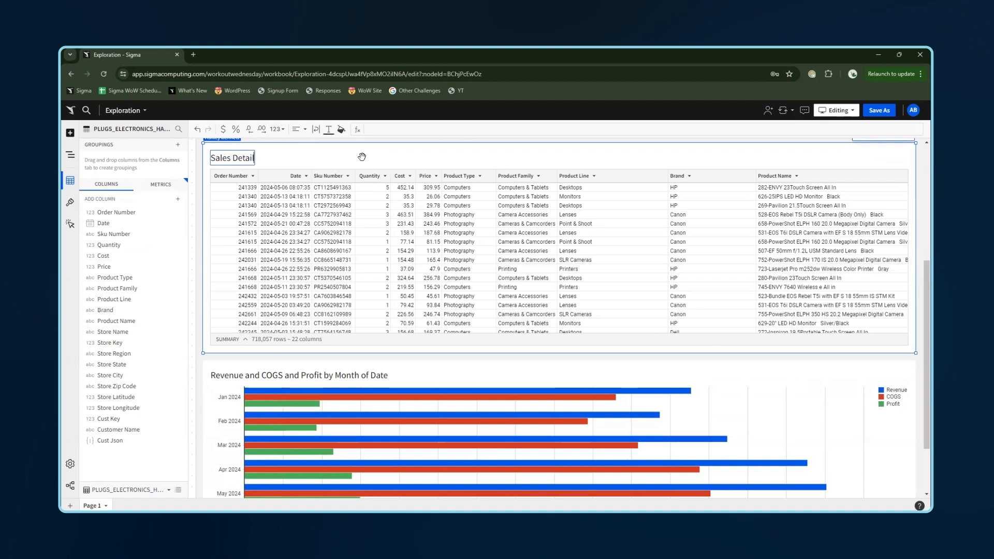
pyautogui.press('Return')
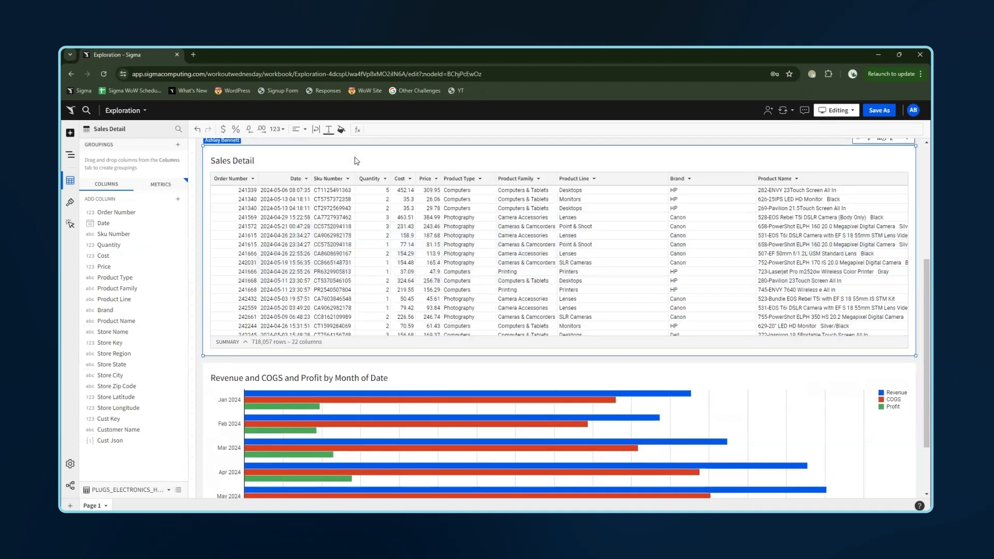
# - Group the Sales Detail table by Date, truncated to month and formatted as Month year
pyautogui.scroll(3, 278, 346)
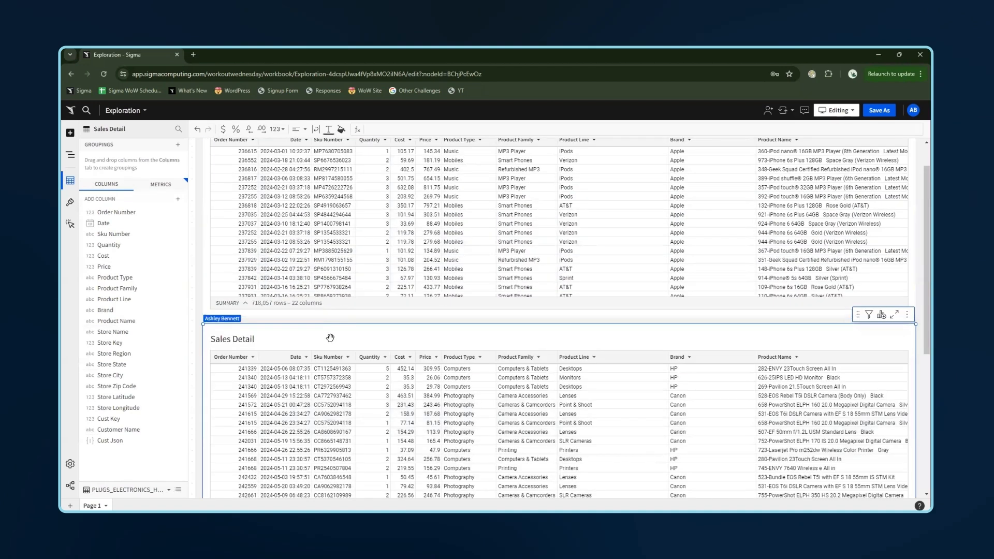
pyautogui.scroll(-2, 328, 337)
pyautogui.scroll(-4, 323, 288)
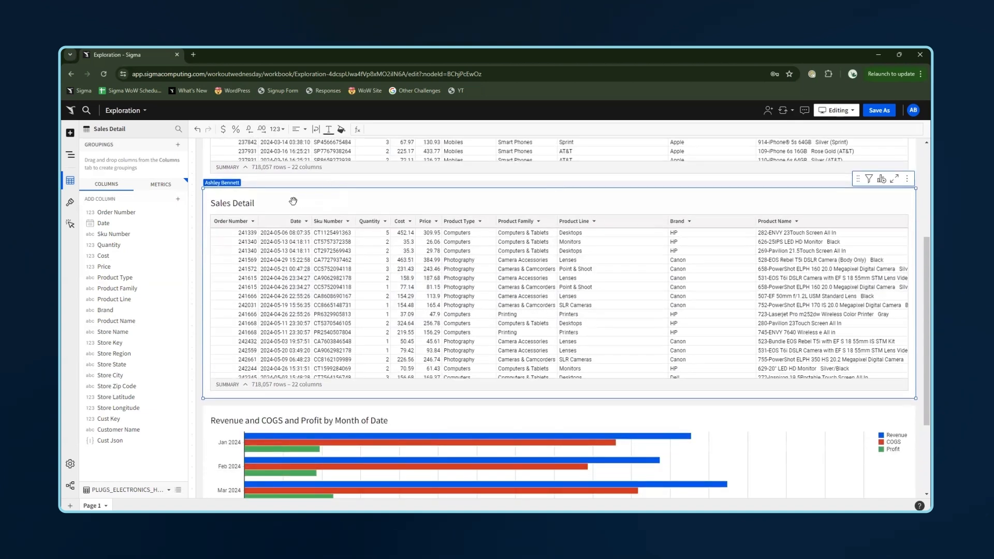
pyautogui.click(178, 145)
pyautogui.click(127, 211)
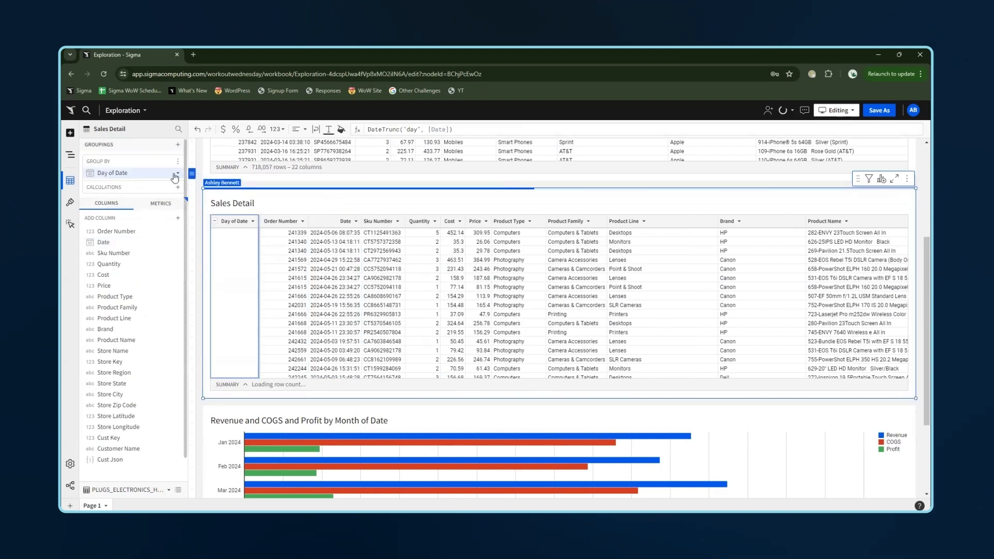
pyautogui.click(180, 174)
pyautogui.moveTo(230, 362)
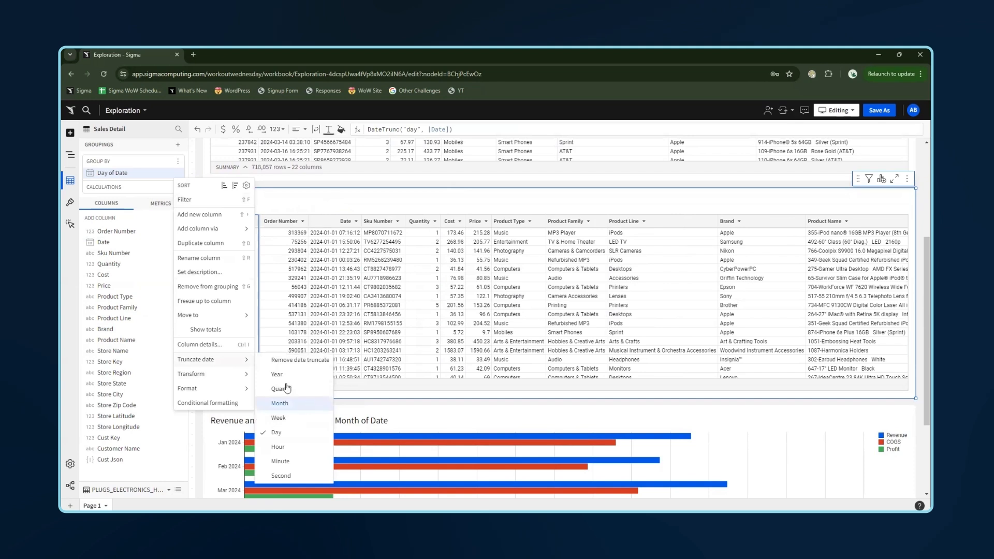
pyautogui.click(308, 405)
pyautogui.moveTo(225, 388)
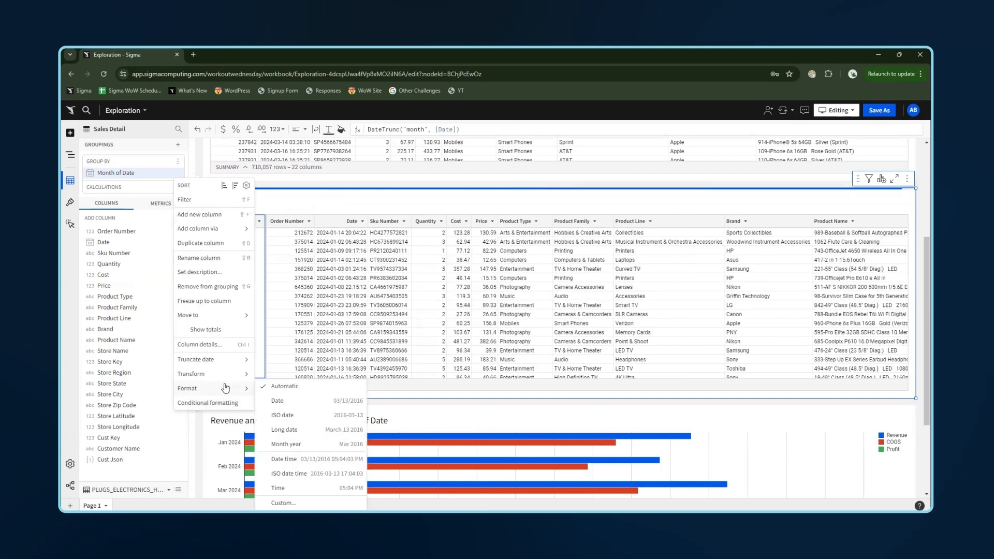
pyautogui.click(302, 445)
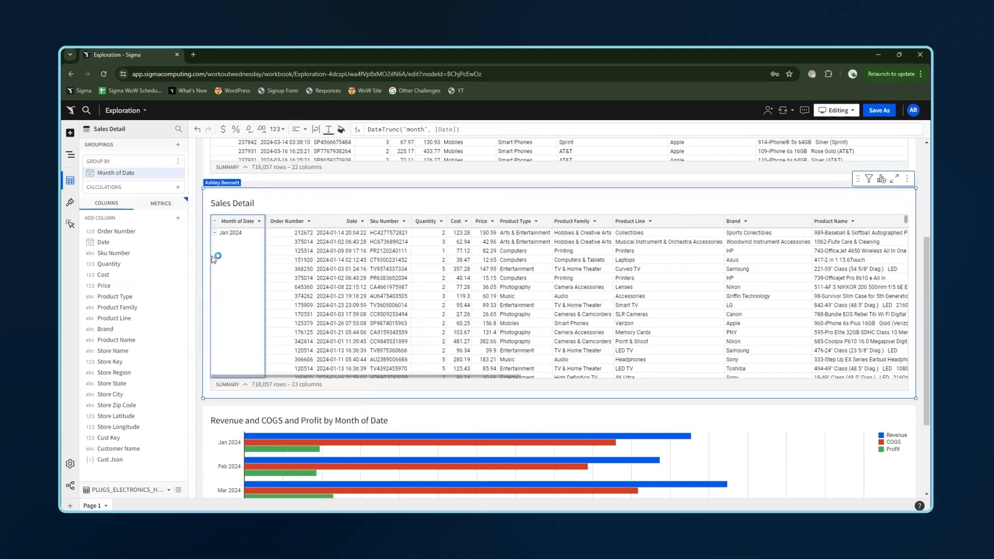
# - Add Revenue, COGS and Profit as calculations of the month grouping
pyautogui.click(178, 188)
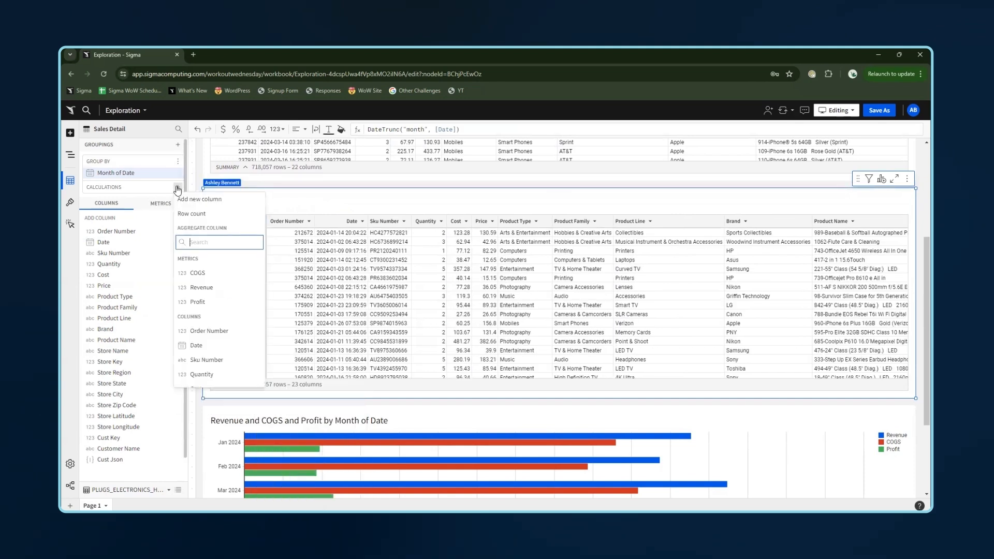
pyautogui.click(218, 288)
pyautogui.click(177, 188)
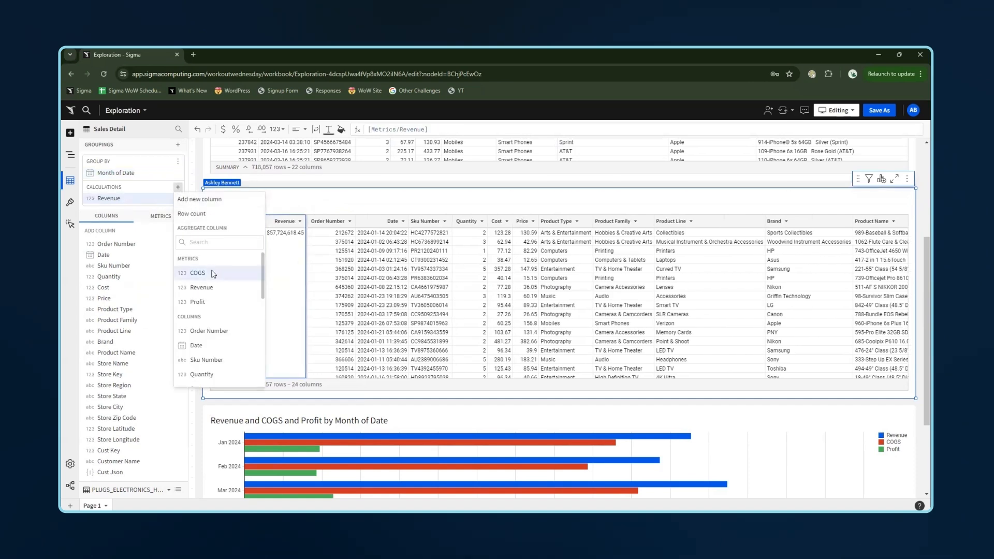
pyautogui.click(213, 274)
pyautogui.click(178, 188)
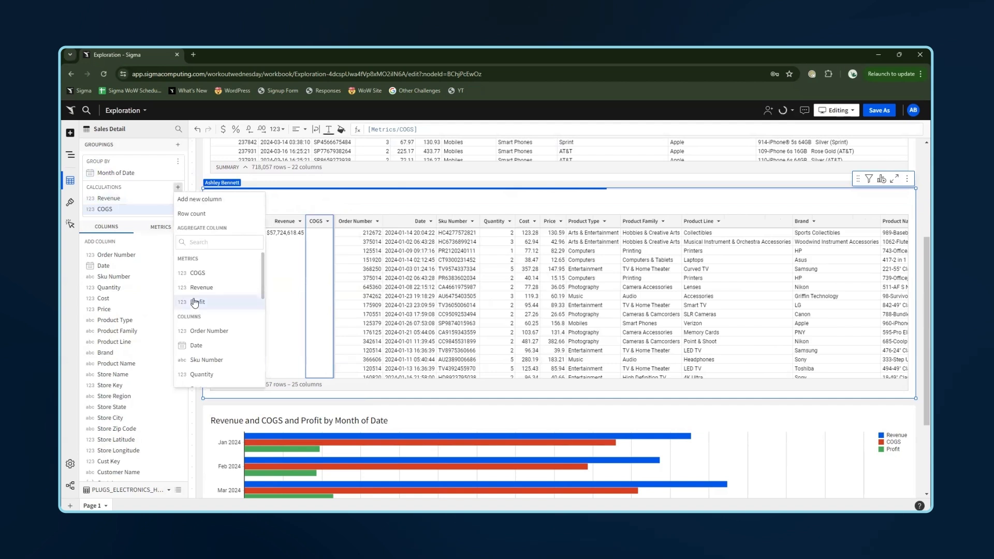
pyautogui.click(196, 303)
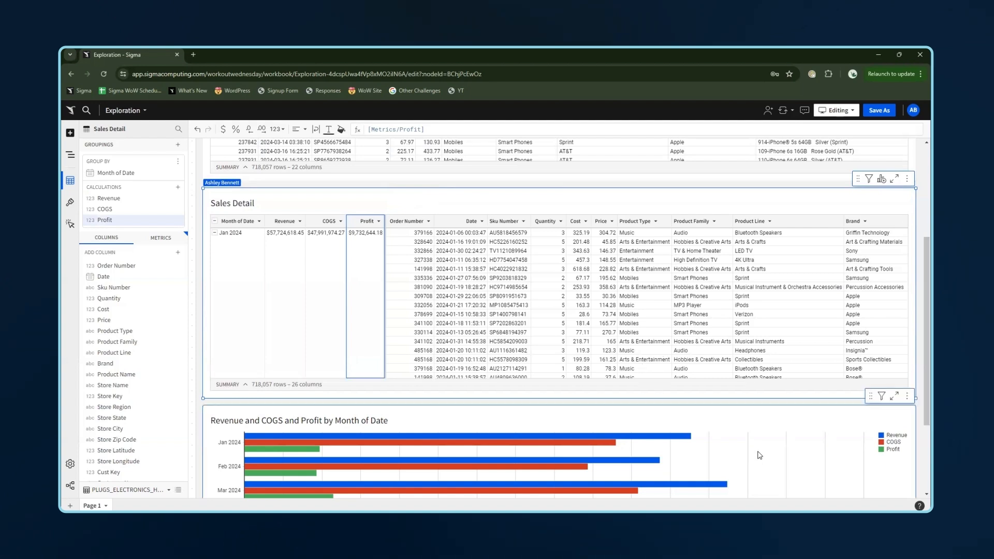
# - Delete the Cust Json, Cust Key and Store Key columns from the Sales Detail table
pyautogui.scroll(-2, 155, 425)
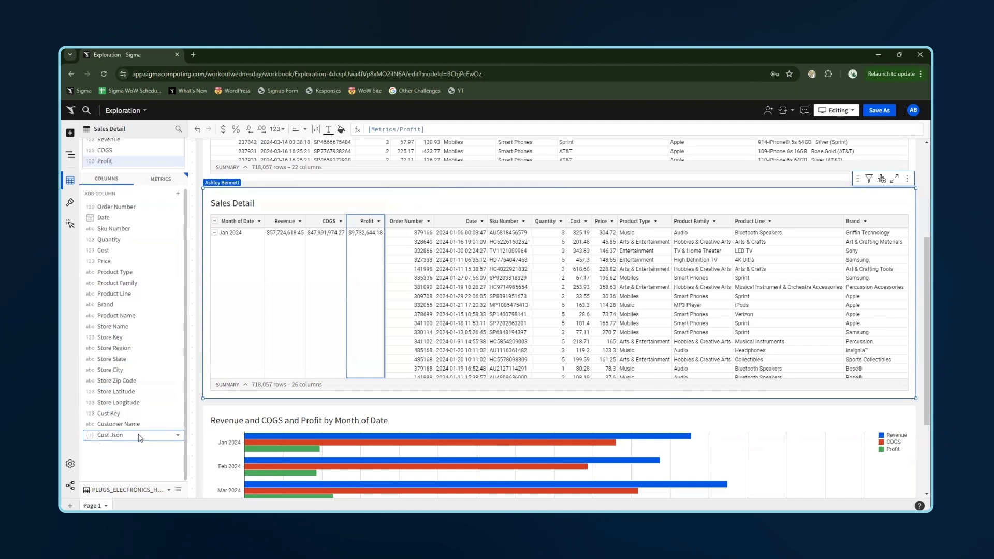
pyautogui.click(138, 438)
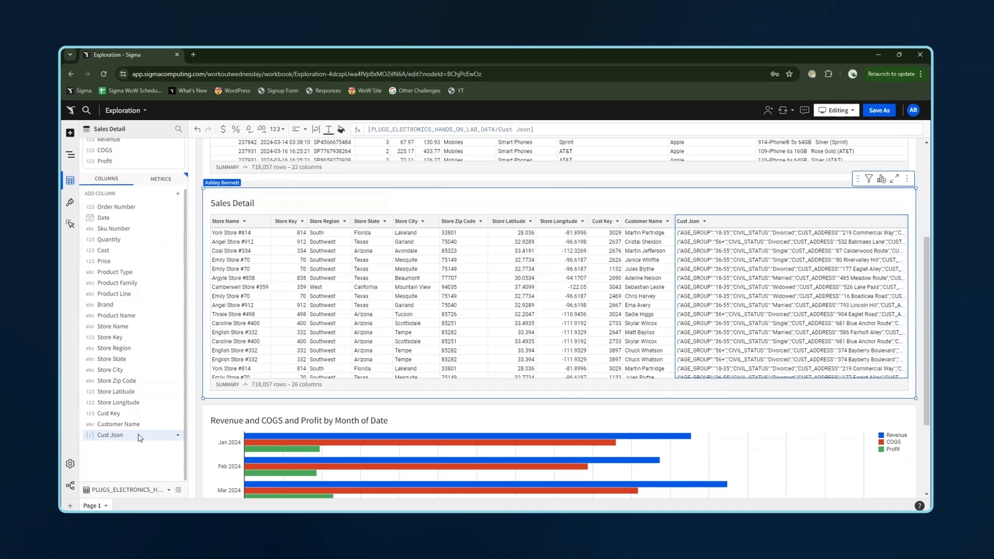
pyautogui.press('Delete')
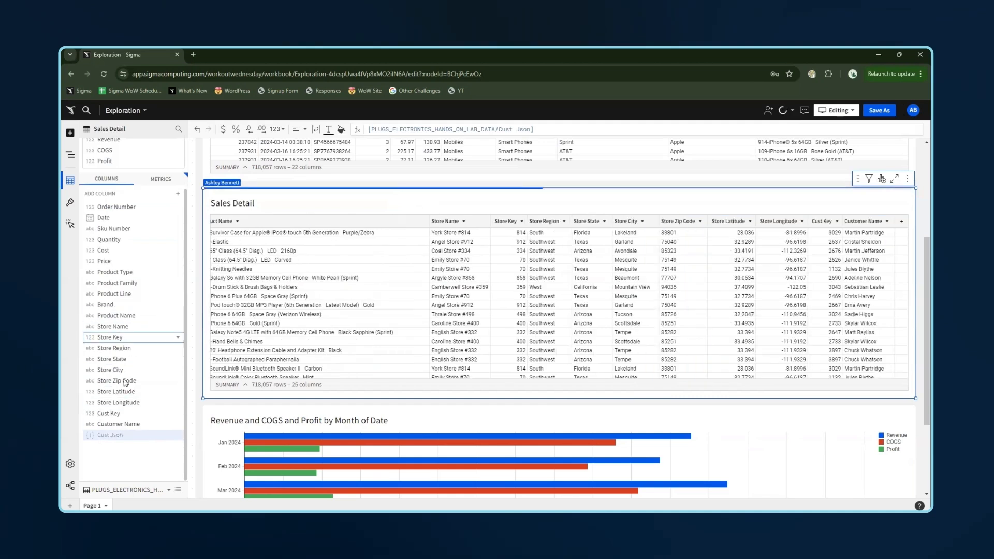
pyautogui.click(130, 415)
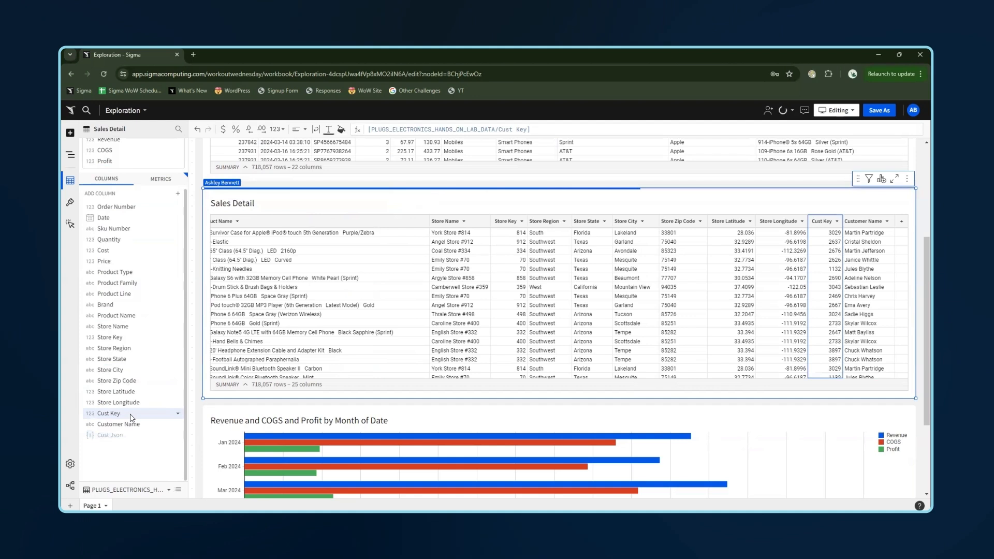
pyautogui.press('Delete')
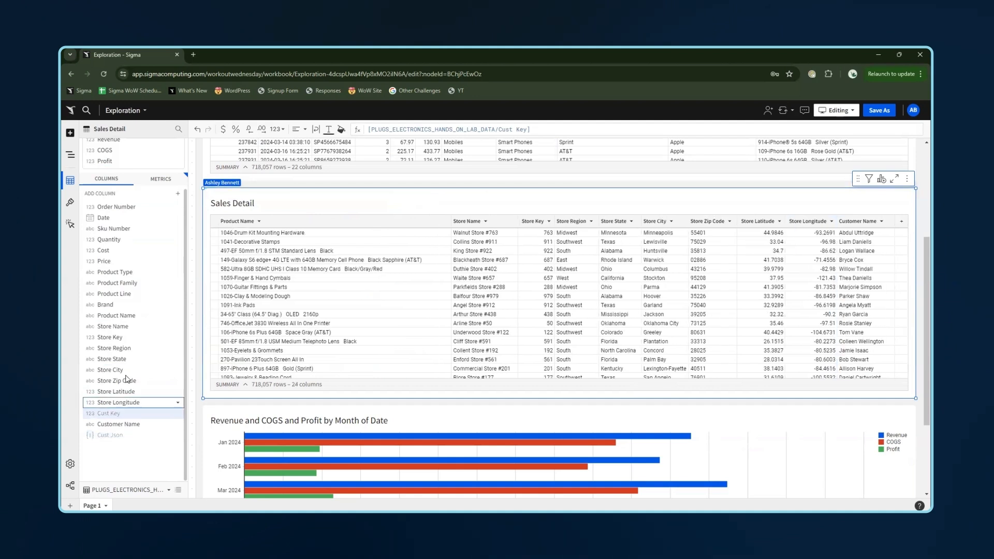
pyautogui.click(115, 338)
pyautogui.press('Delete')
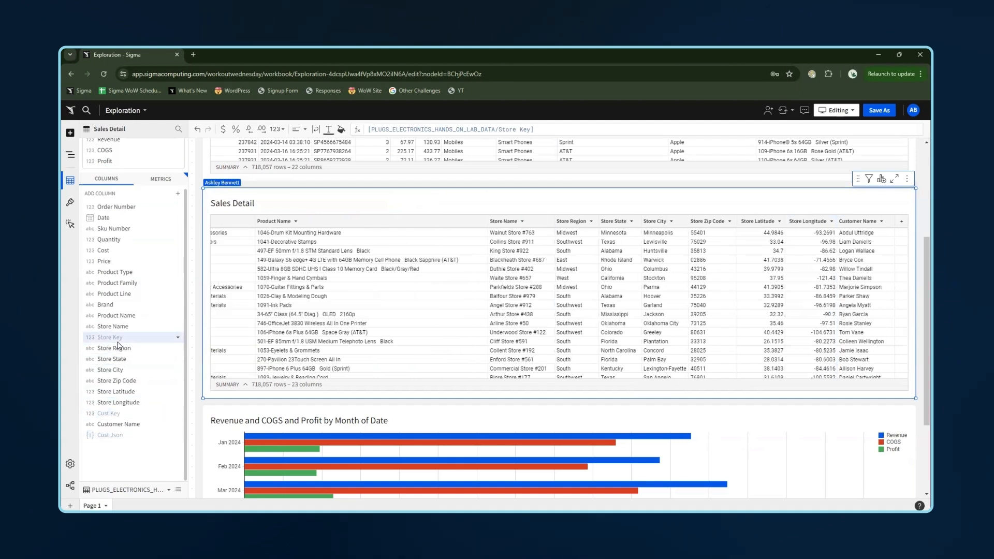
# - Delete the Store Latitude and Store Longitude columns from the Sales Detail table
pyautogui.click(125, 392)
pyautogui.keyDown('shift'); pyautogui.click(130, 404); pyautogui.keyUp('shift')
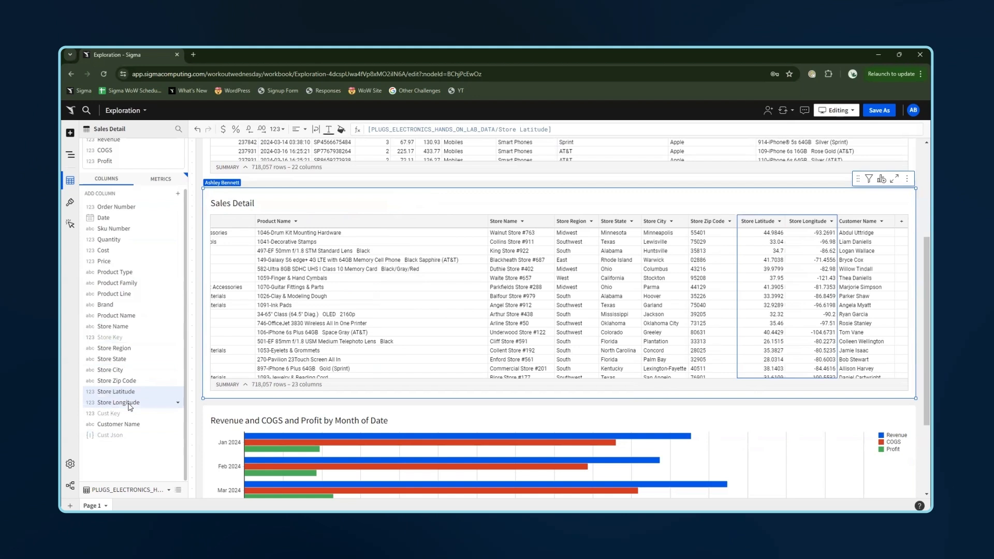
pyautogui.press('Delete')
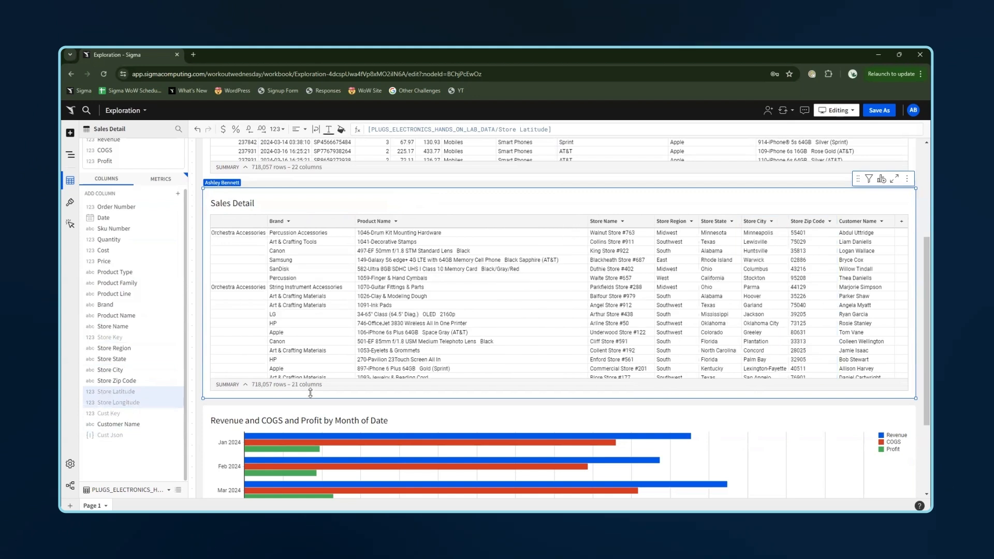
# - Review the Sales Detail table and the chart's expanded view with its underlying data
pyautogui.click(536, 408)
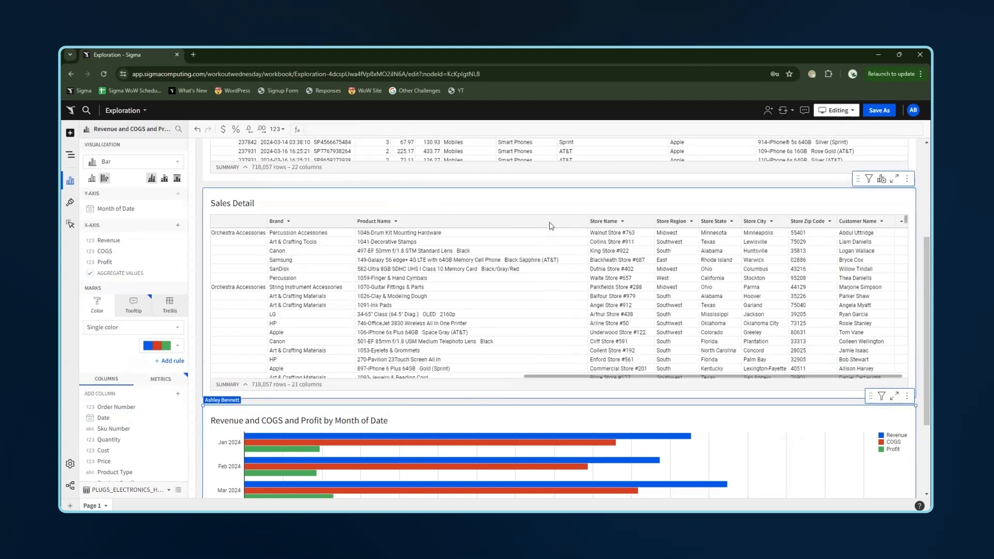
pyautogui.click(551, 193)
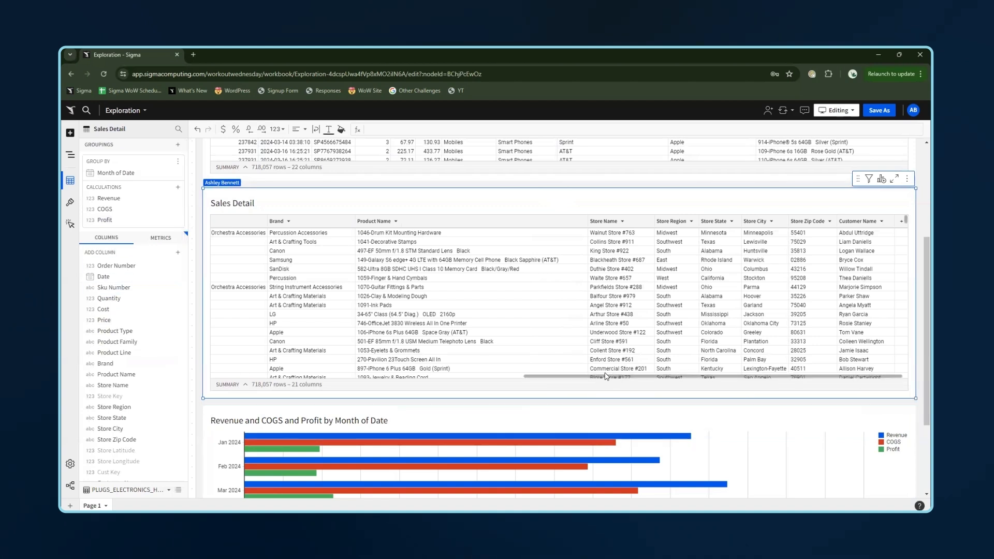
pyautogui.moveTo(597, 378); pyautogui.dragTo(222, 404)
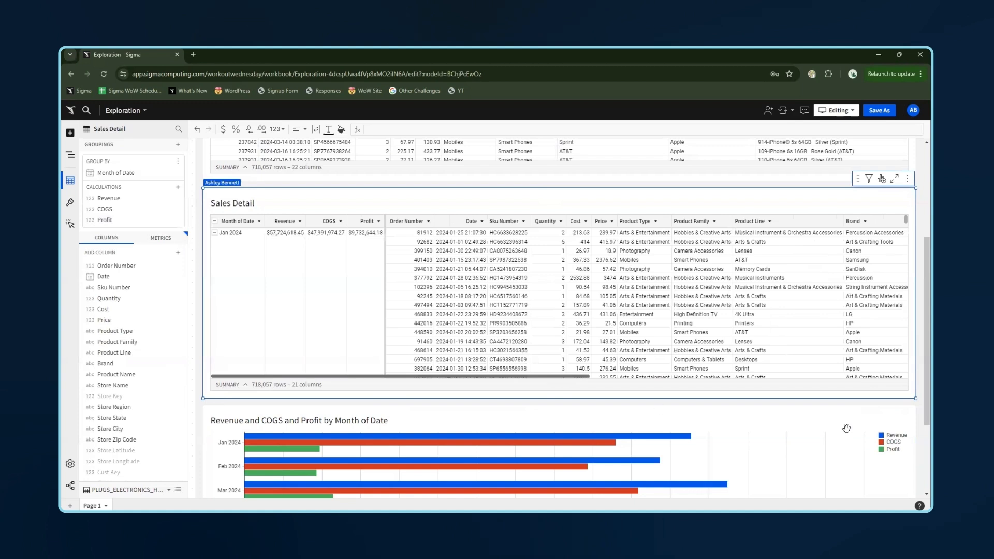
pyautogui.click(894, 406)
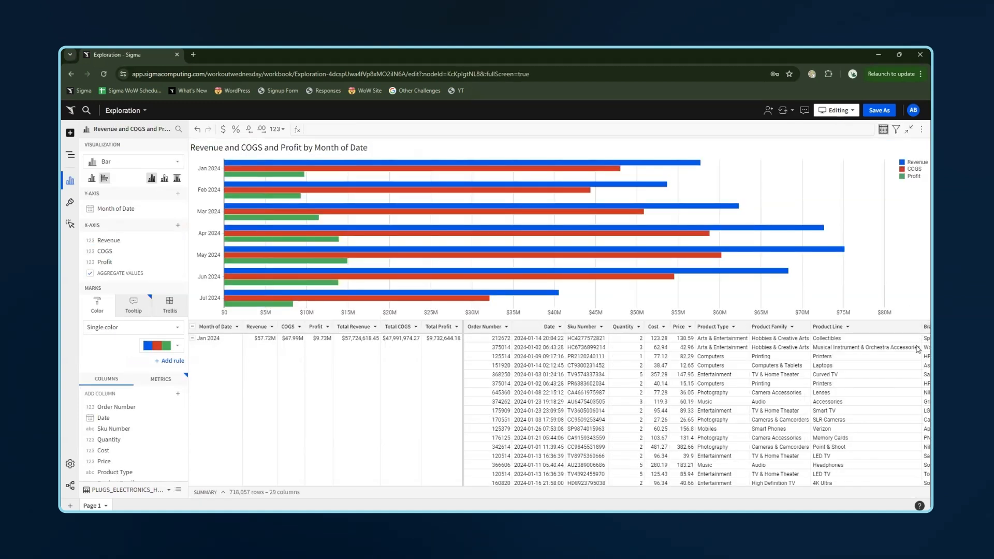
pyautogui.click(909, 129)
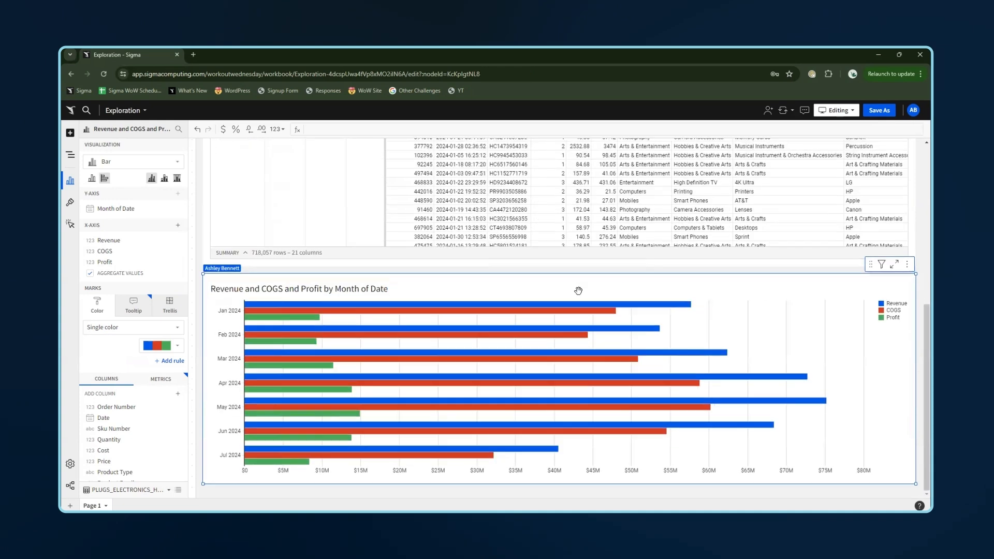
pyautogui.scroll(3, 546, 288)
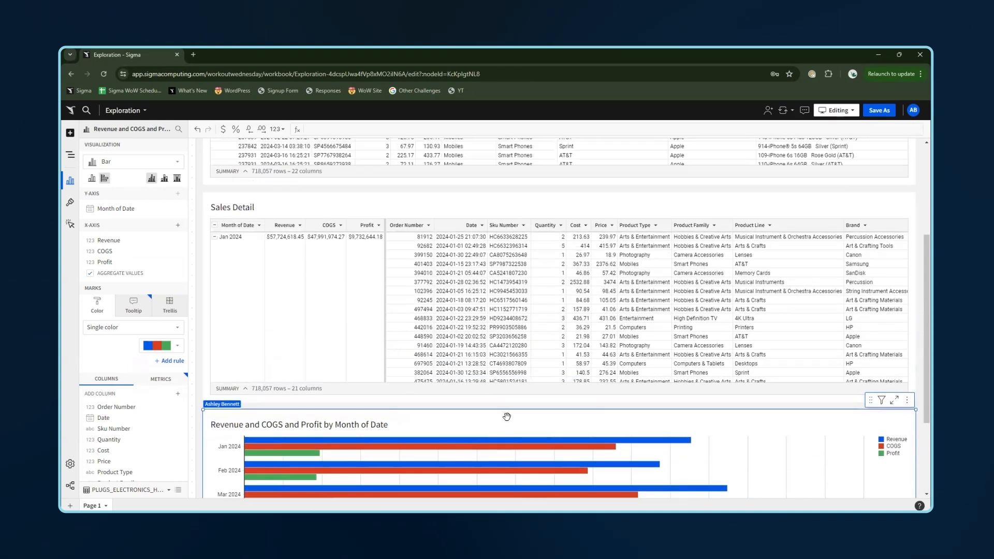
pyautogui.scroll(-3, 507, 417)
pyautogui.scroll(2, 703, 322)
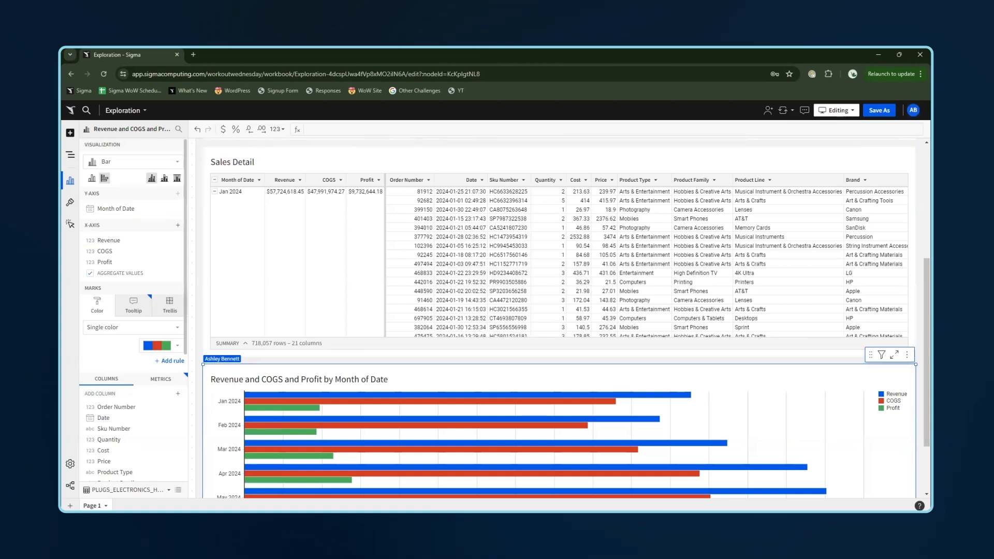
# - Add a list values control and set its control ID to Selected Metrics
pyautogui.click(70, 132)
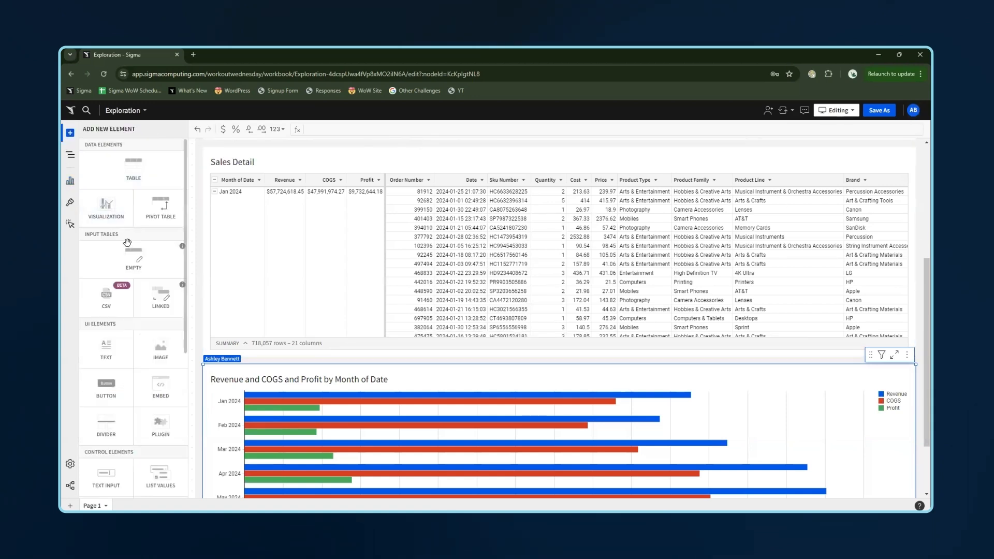
pyautogui.click(160, 483)
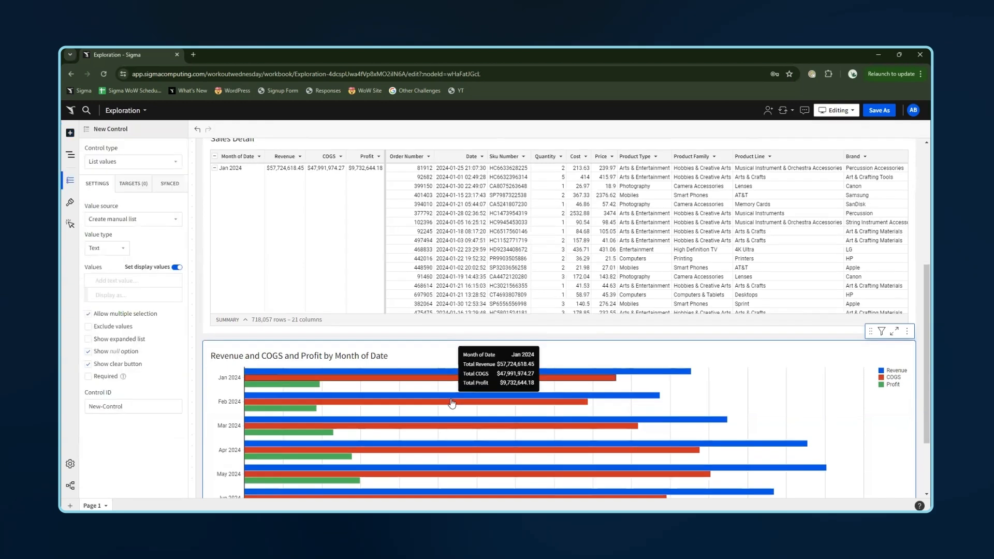
pyautogui.doubleClick(149, 407)
pyautogui.click(147, 407)
pyautogui.tripleClick(146, 407)
pyautogui.write('s')
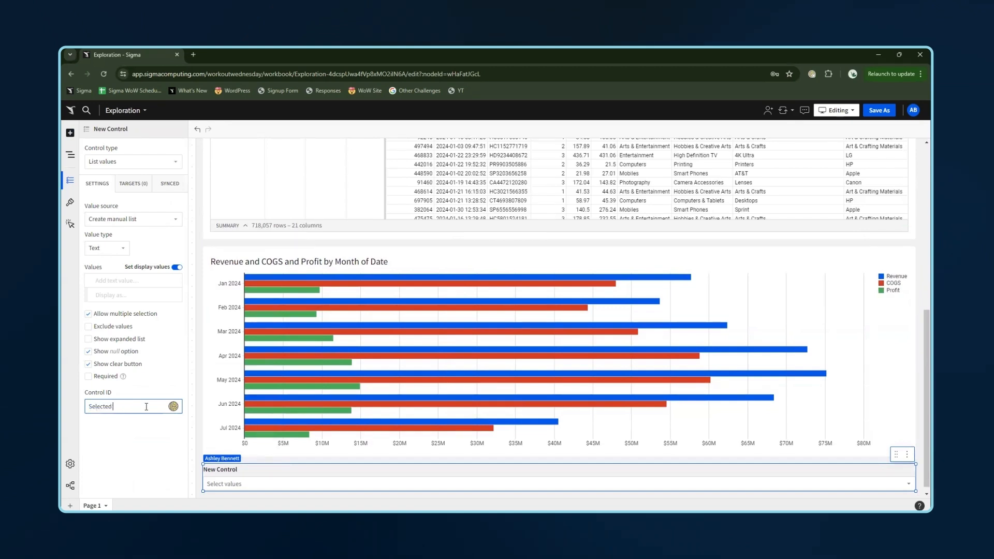
pyautogui.write('elected Metrics')
pyautogui.press('Return')
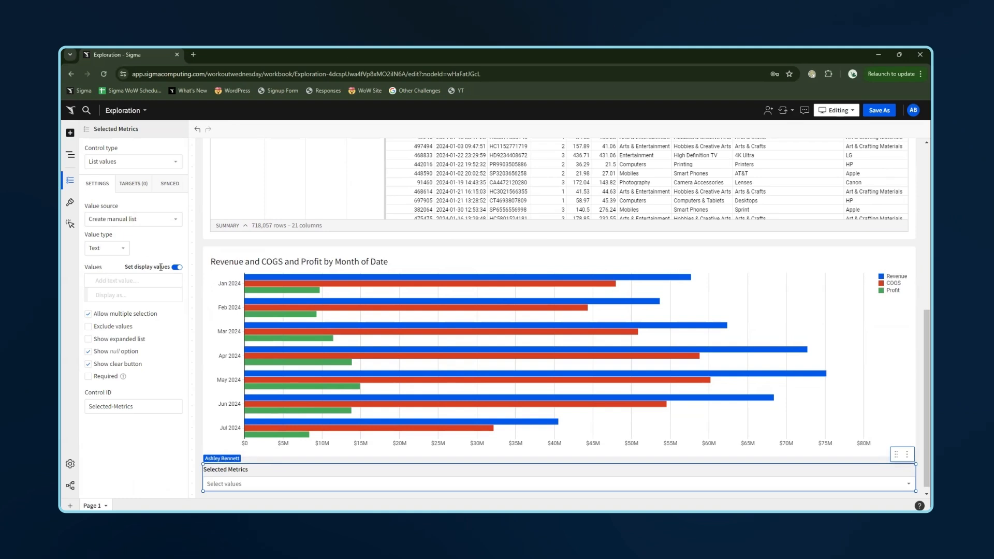
# - Turn off display values, enter Revenue, COGS and Profit as manual values, and disable the null option and clear button
pyautogui.click(178, 268)
pyautogui.click(135, 280)
pyautogui.write('Revenue')
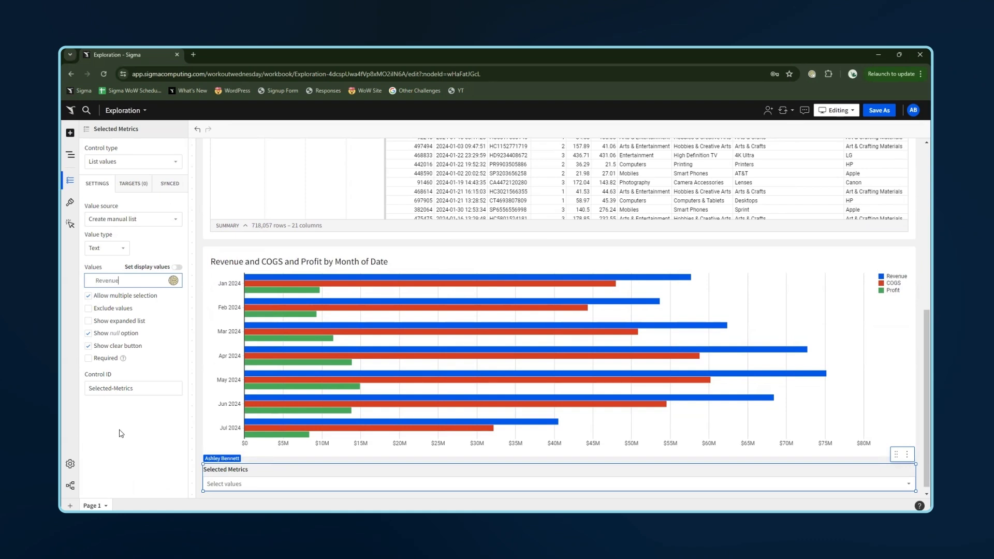
pyautogui.press('Return')
pyautogui.click(147, 295)
pyautogui.write('COGS')
pyautogui.press('Return')
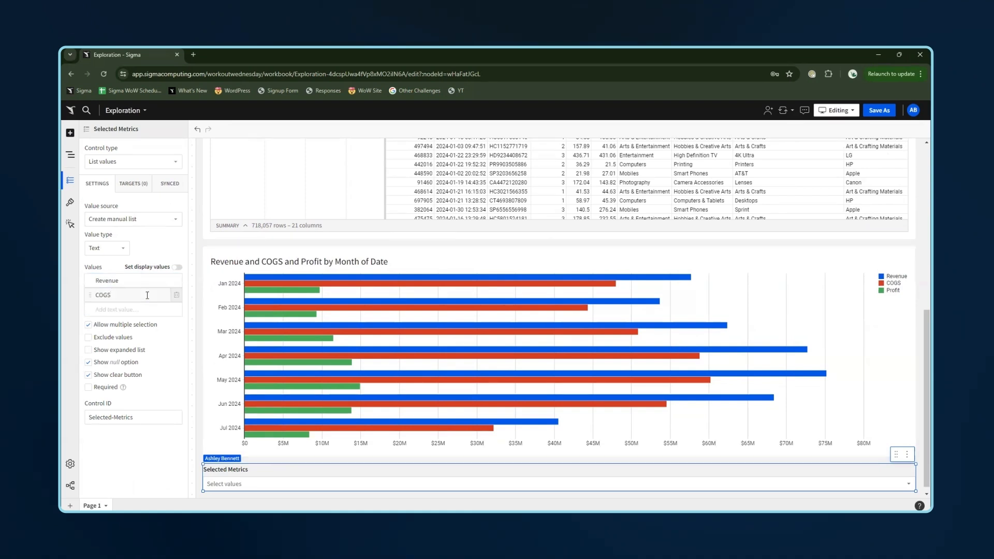
pyautogui.click(138, 312)
pyautogui.write('Profit')
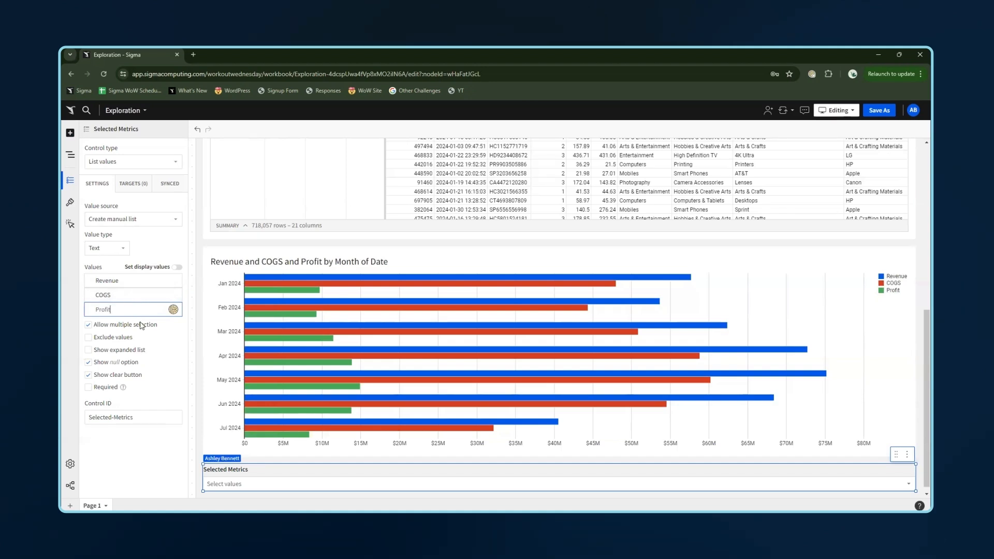
pyautogui.press('Return')
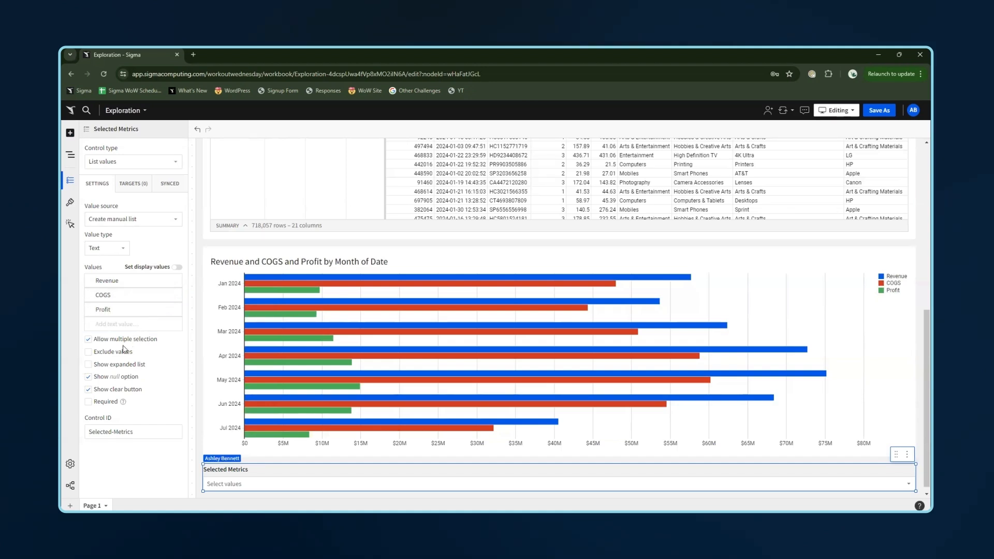
pyautogui.click(89, 377)
pyautogui.click(88, 389)
# - Add an on-change action that modifies the bar chart to show columns with names matching the control values
pyautogui.click(70, 224)
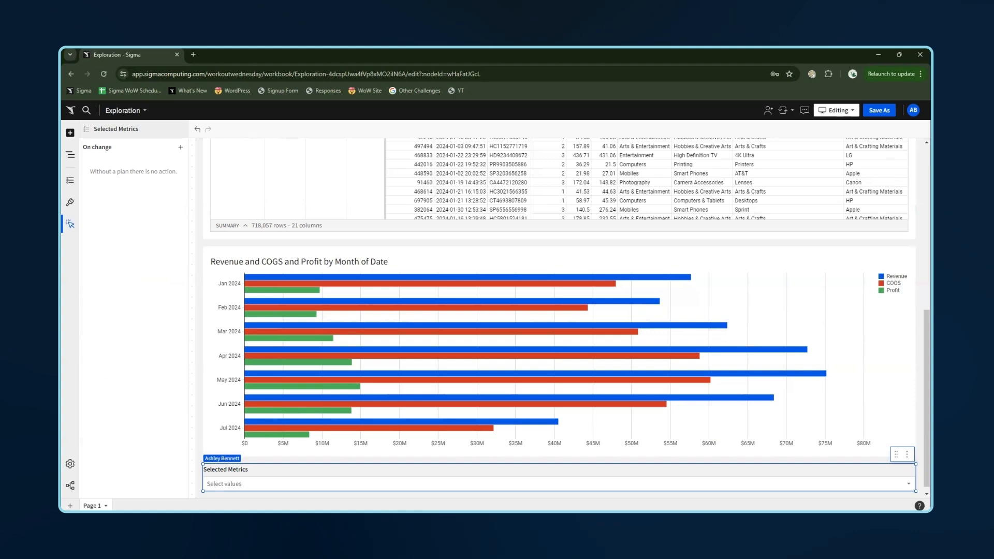
pyautogui.click(181, 146)
pyautogui.click(240, 195)
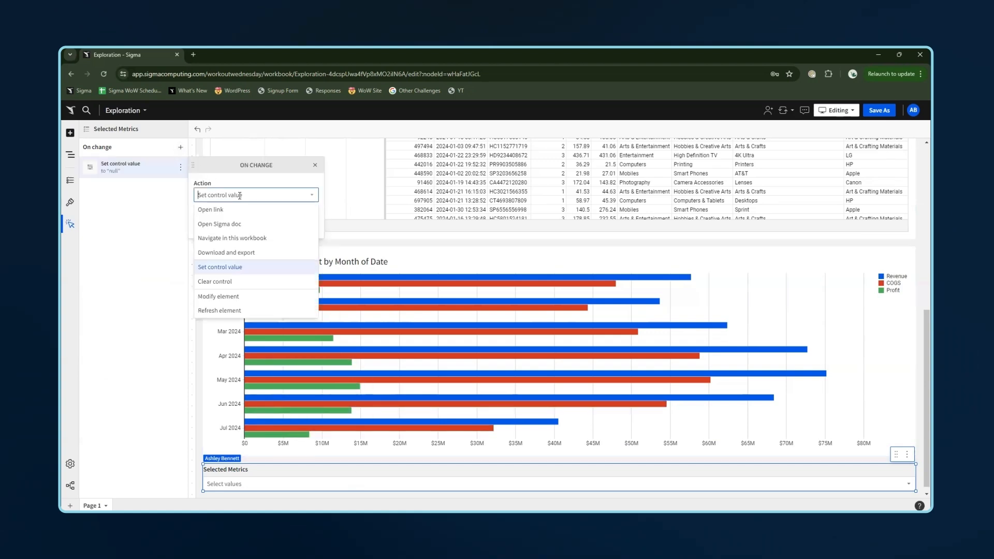
pyautogui.click(239, 298)
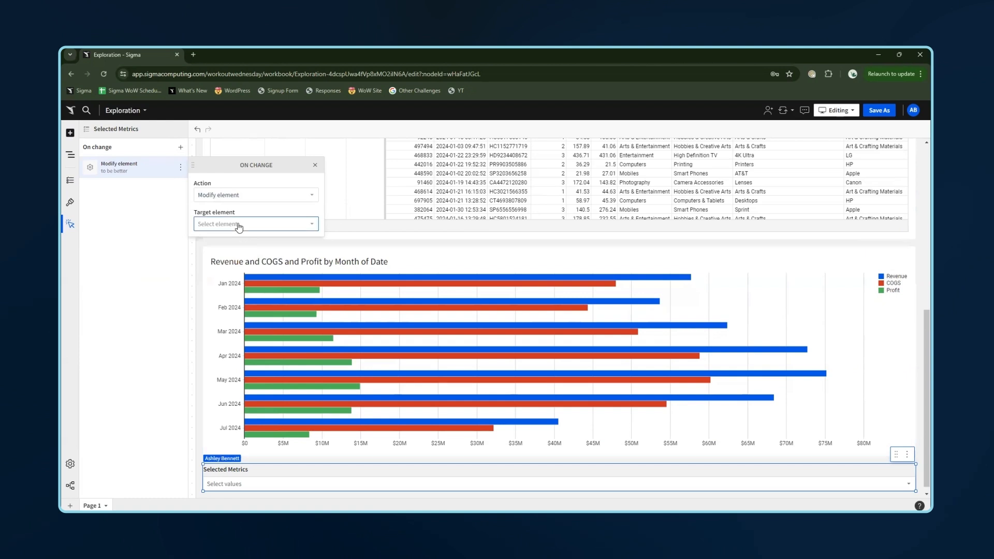
pyautogui.click(238, 224)
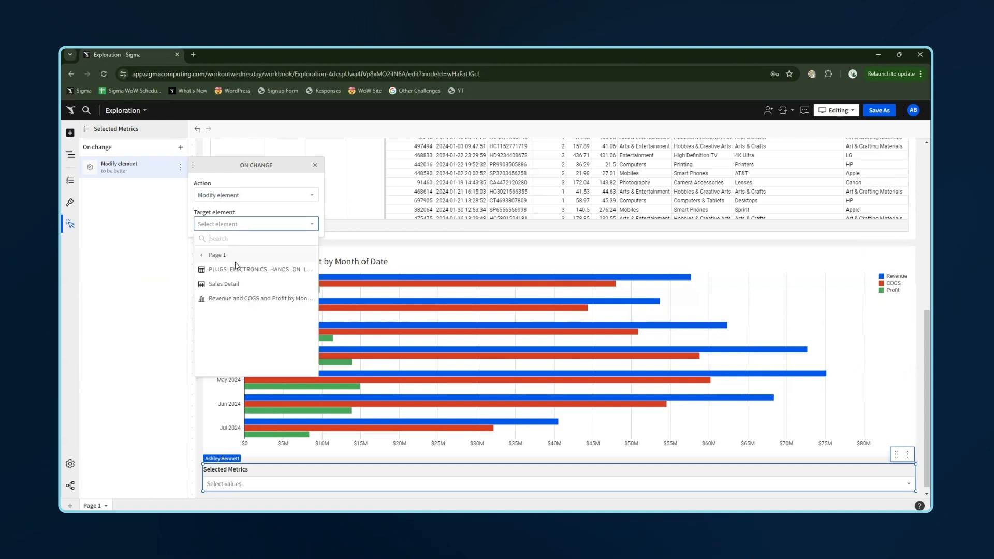
pyautogui.click(240, 299)
pyautogui.click(236, 254)
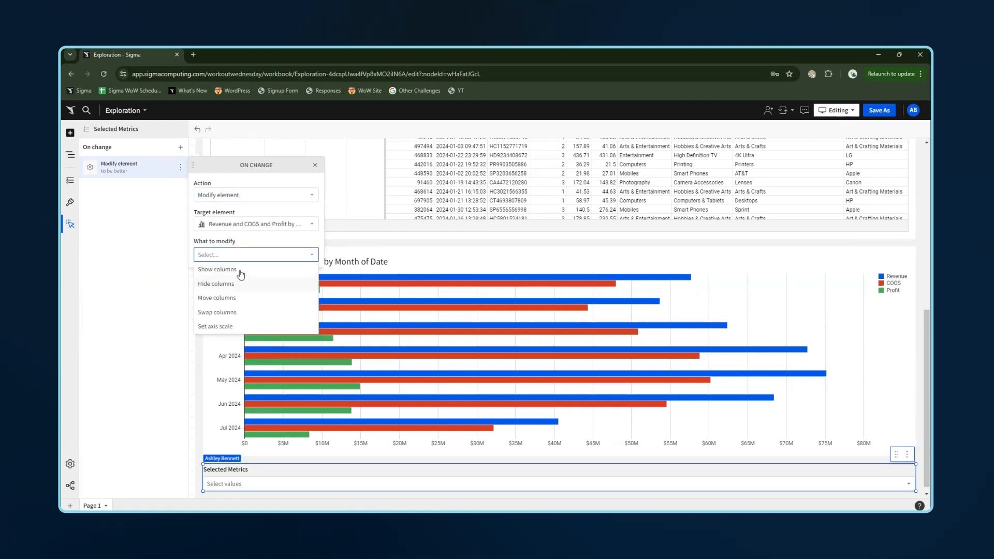
pyautogui.click(238, 270)
pyautogui.click(240, 271)
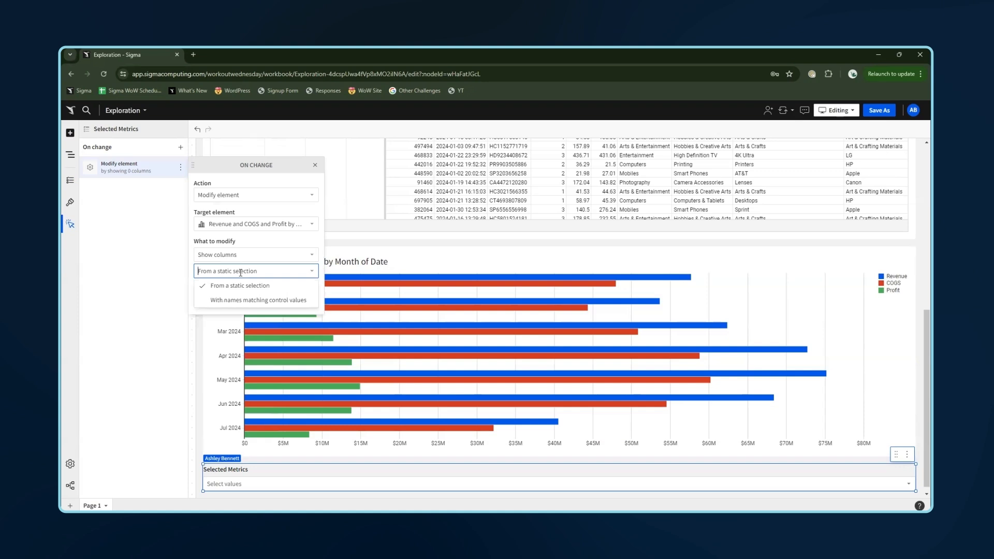
pyautogui.click(248, 300)
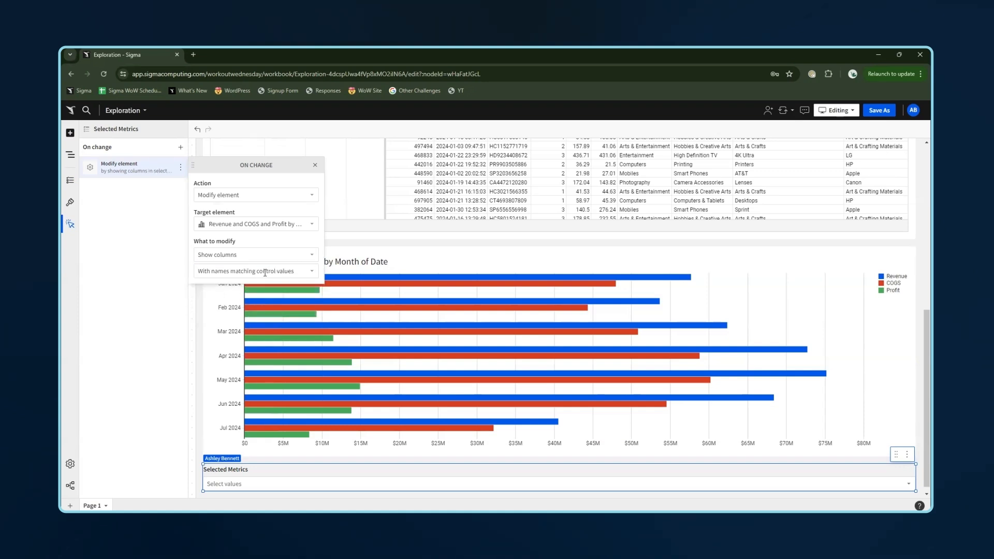
pyautogui.click(341, 469)
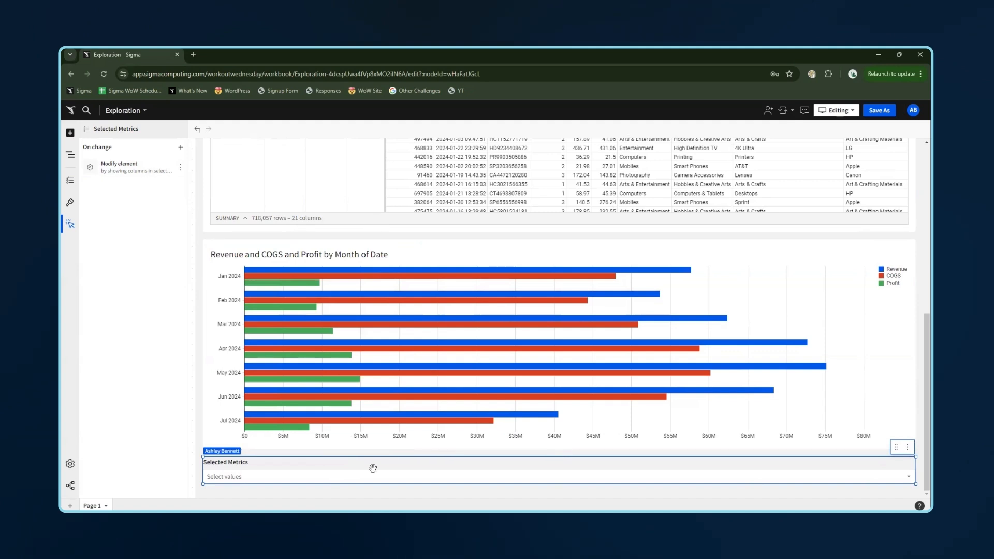
# - Duplicate the on-change action and retarget the copy to the Sales Detail table
pyautogui.click(181, 170)
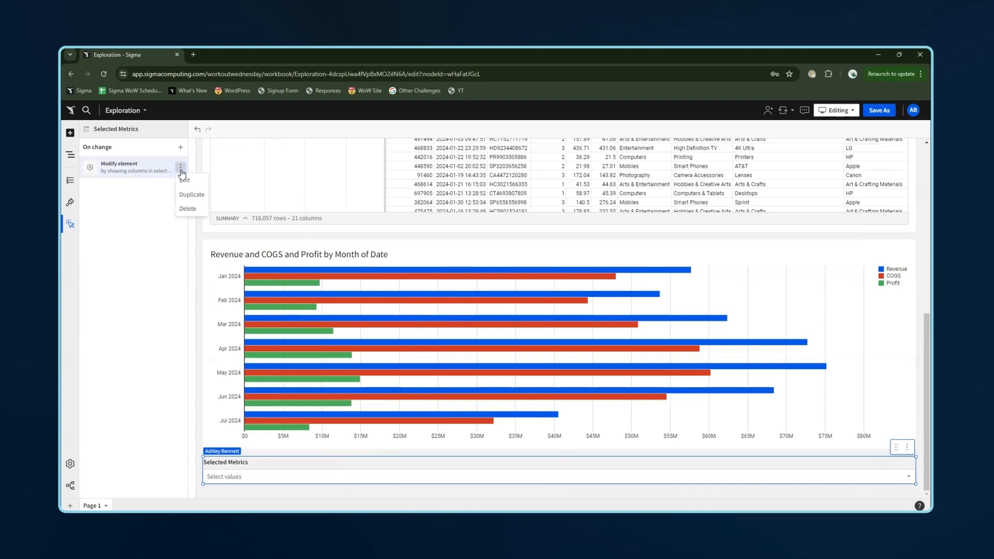
pyautogui.click(193, 202)
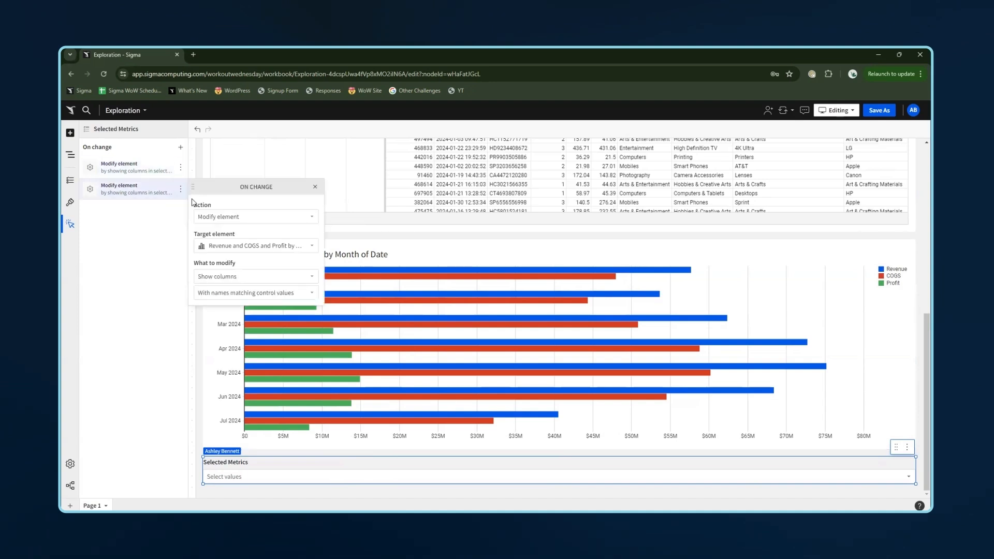
pyautogui.click(249, 246)
pyautogui.click(239, 306)
pyautogui.click(139, 310)
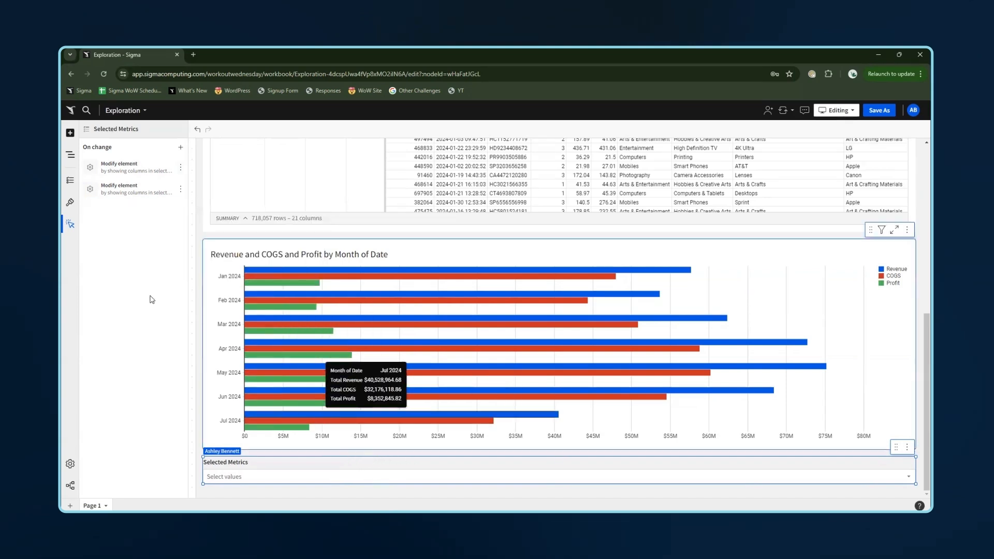
# - Add another list values control and set its control ID to Selected Columns
pyautogui.click(70, 133)
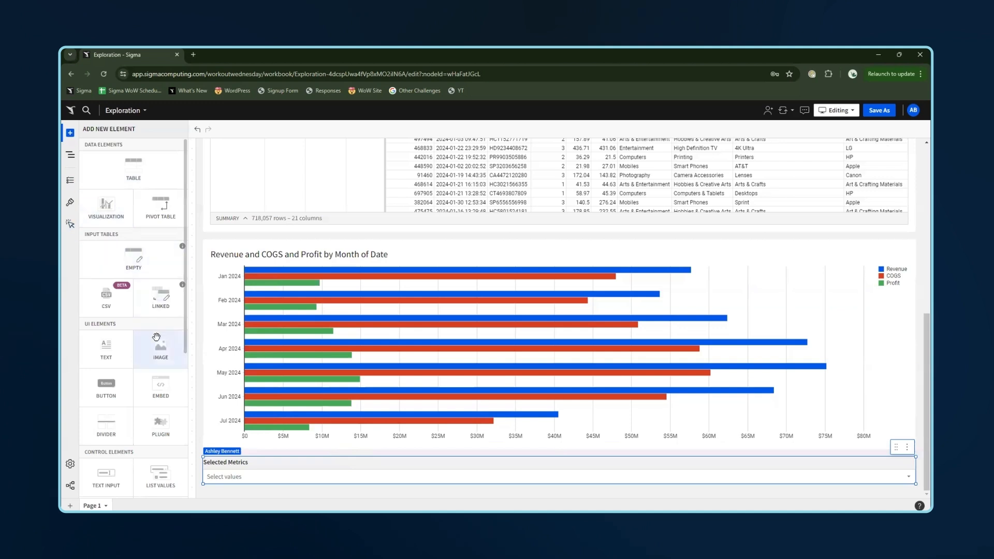
pyautogui.click(154, 478)
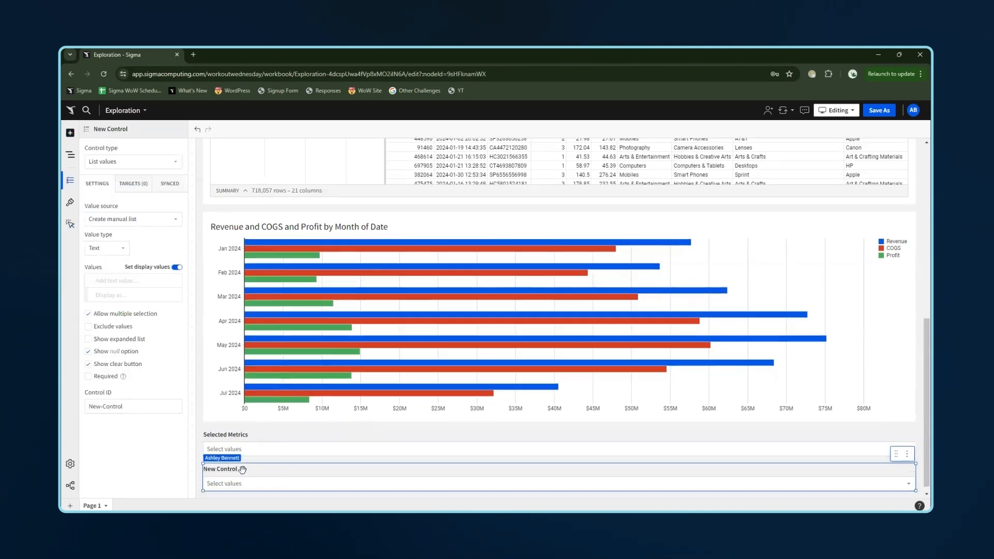
pyautogui.tripleClick(131, 403)
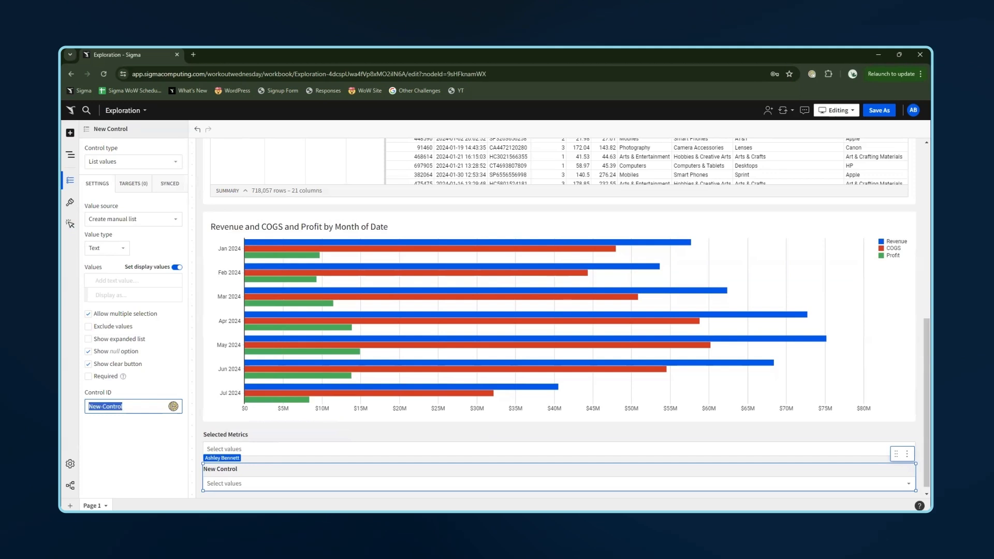
pyautogui.write('Selected-Columns')
pyautogui.press('Return')
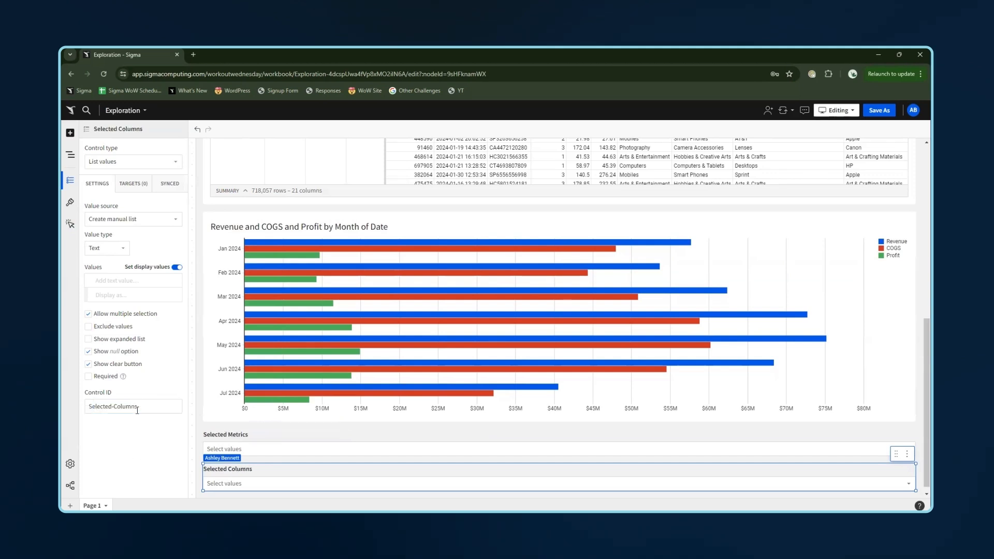
# - Turn off display values and enter Order Number, Date and Sku Number as manual values for the Selected Columns control
pyautogui.click(176, 267)
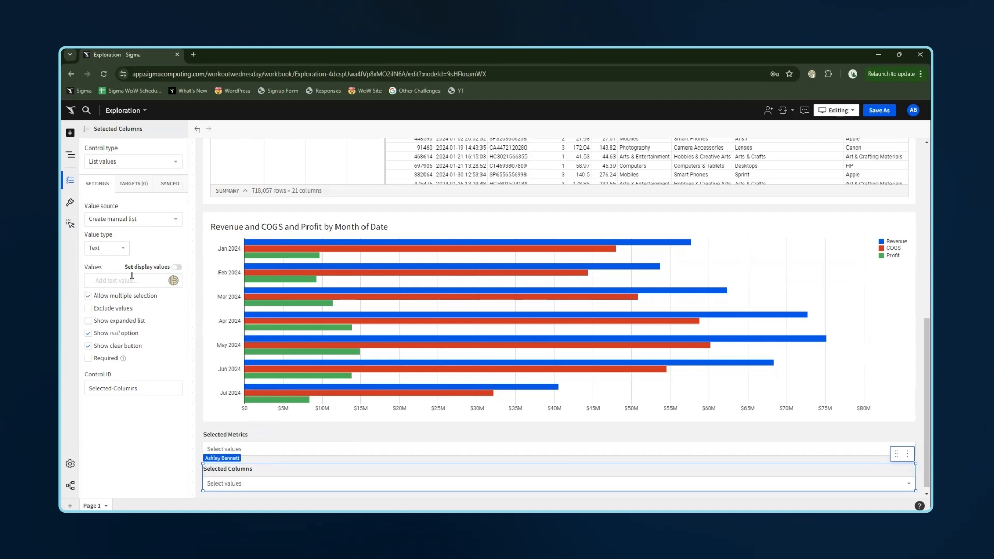
pyautogui.write('Order Number')
pyautogui.press('Return')
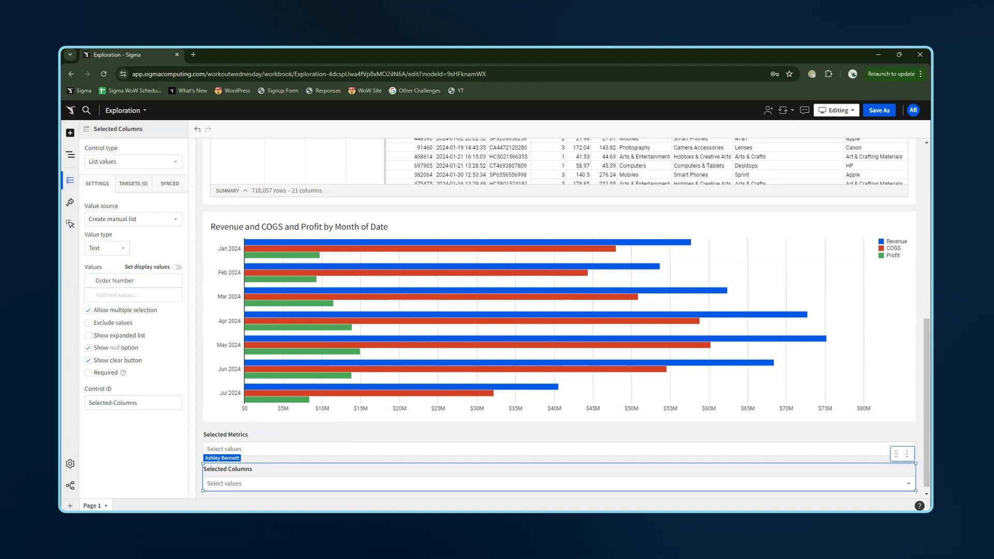
pyautogui.click(135, 293)
pyautogui.write('D')
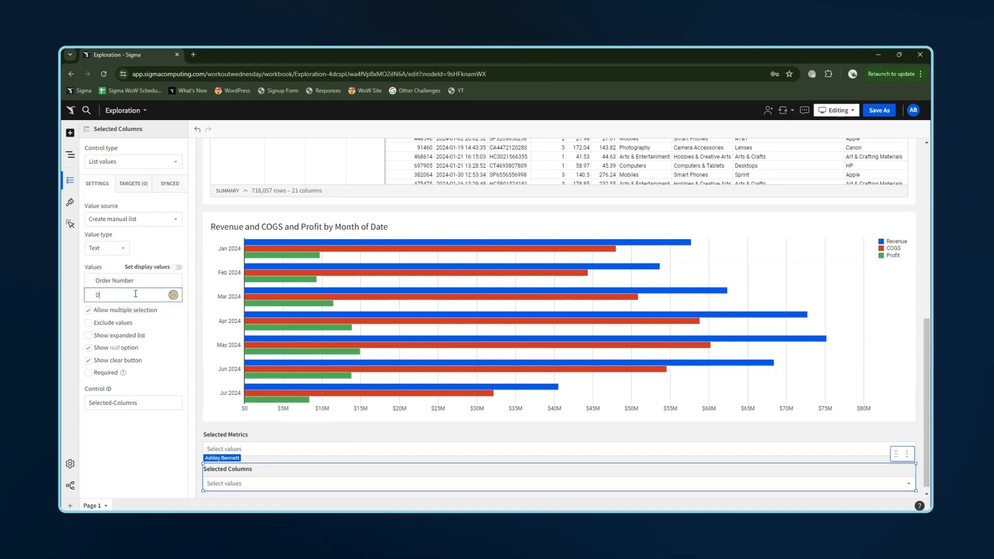
pyautogui.write('ate')
pyautogui.press('Return')
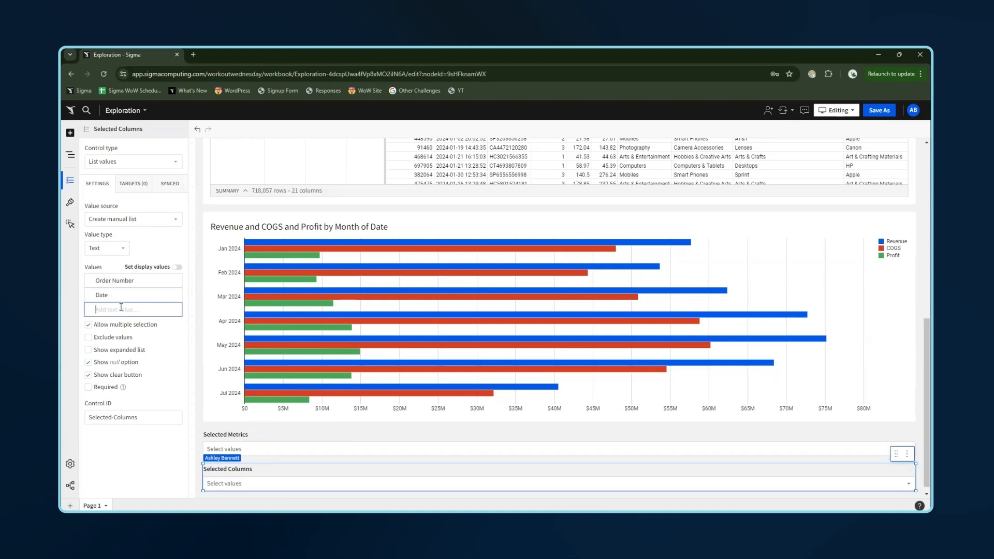
pyautogui.write('Sku Number')
pyautogui.press('Return')
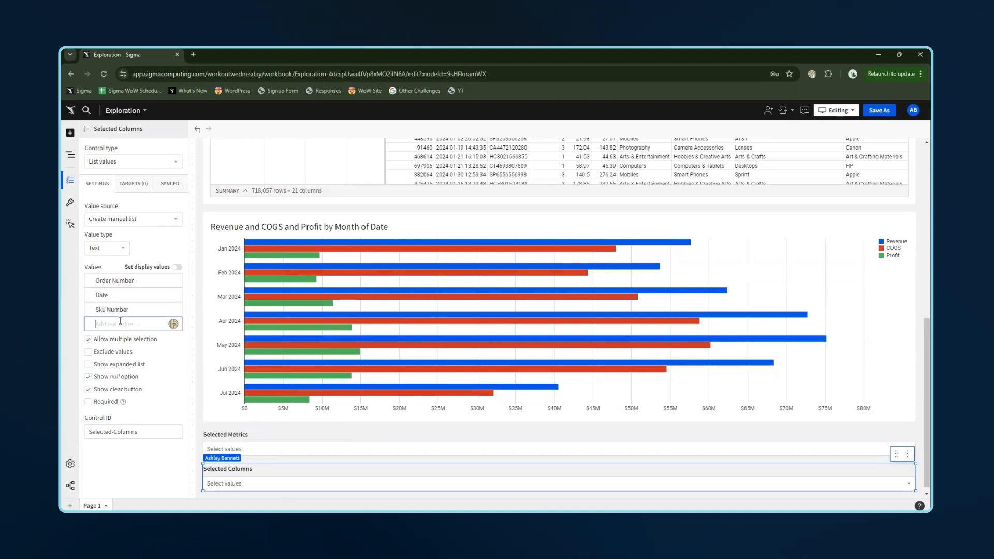
# - Add Quantity, Cost and Price as manual values and disable the null option and clear button
pyautogui.write('O')
pyautogui.write('uantity')
pyautogui.press('Return')
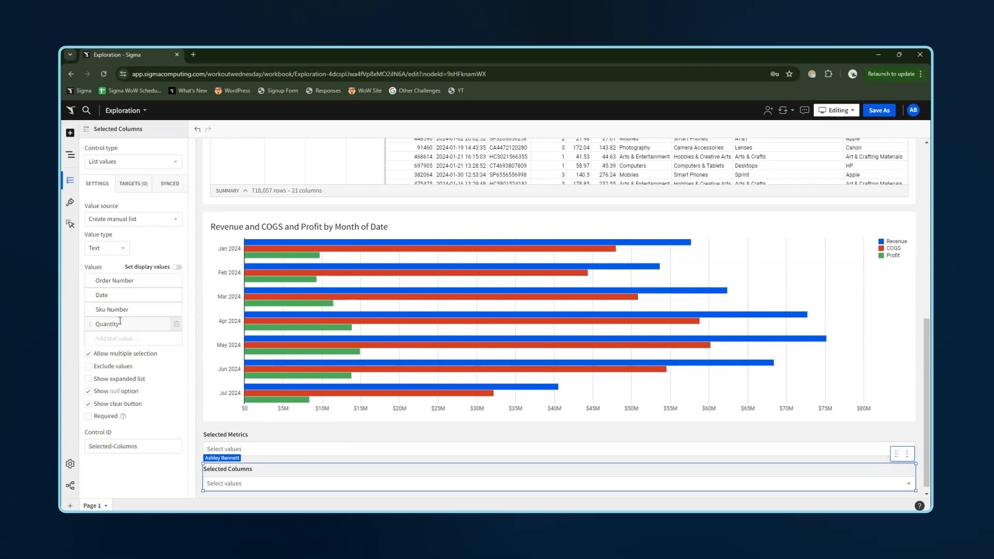
pyautogui.write('Cos')
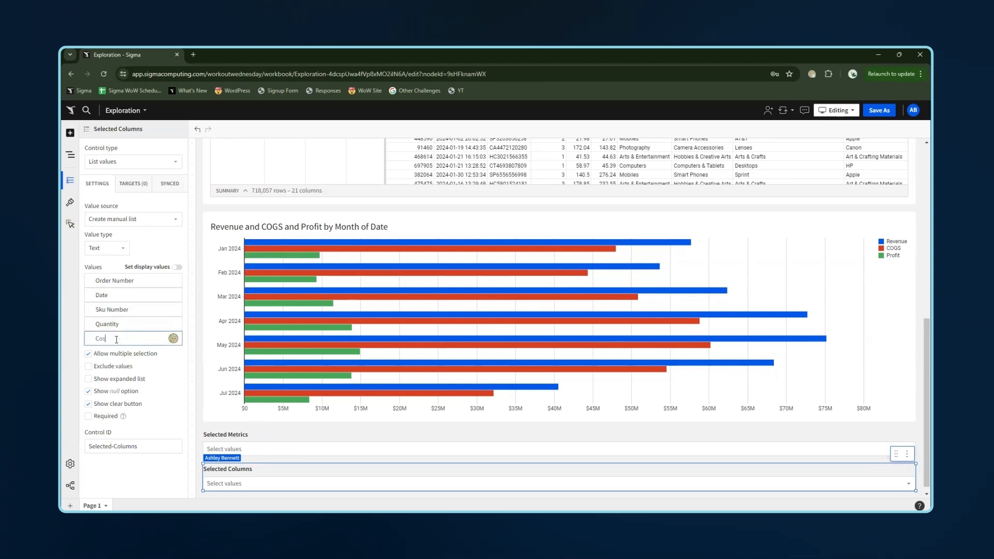
pyautogui.write('t')
pyautogui.press('Return')
pyautogui.write('Price')
pyautogui.press('Return')
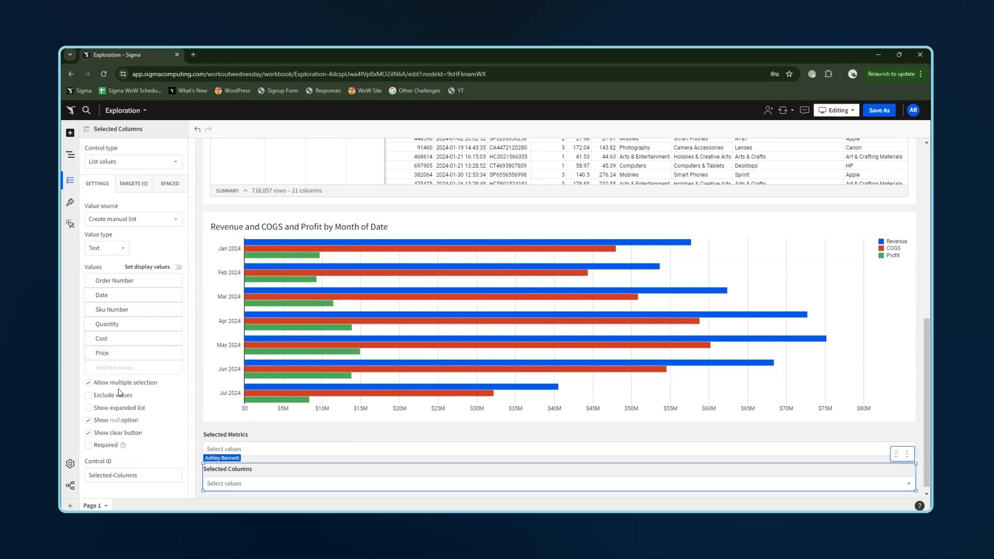
pyautogui.click(89, 433)
# - Add an on-change action that modifies Sales Detail to show columns with names matching the control values
pyautogui.click(69, 224)
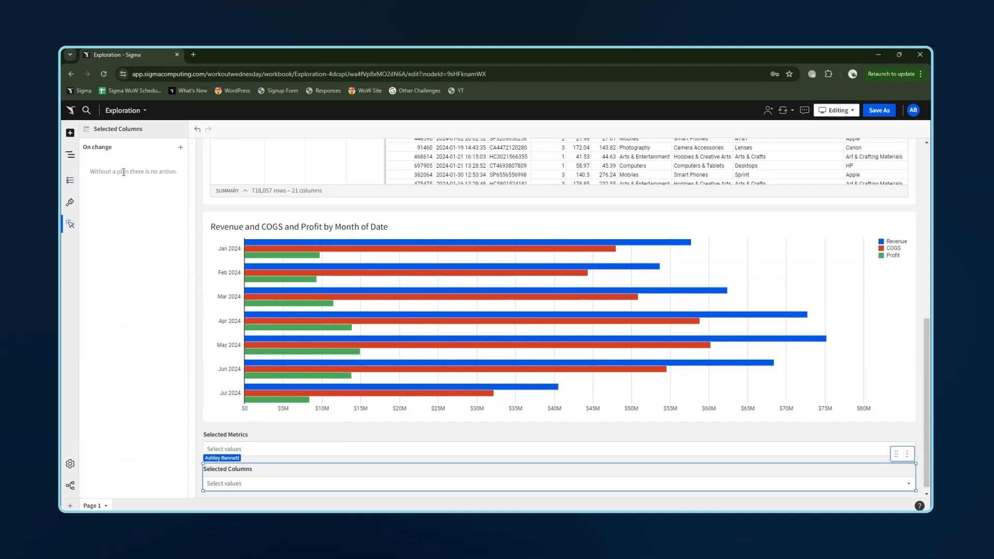
pyautogui.click(181, 147)
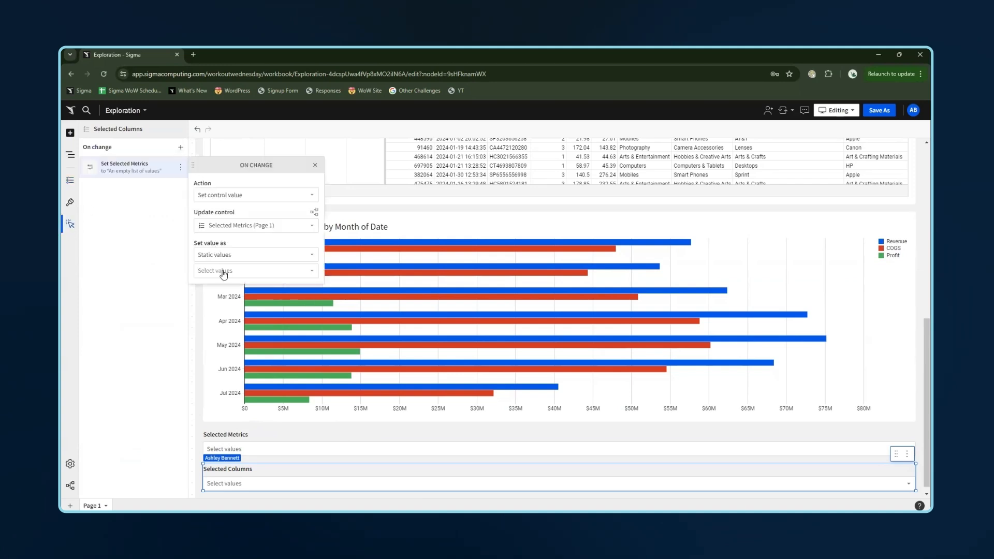
pyautogui.click(241, 195)
pyautogui.click(242, 296)
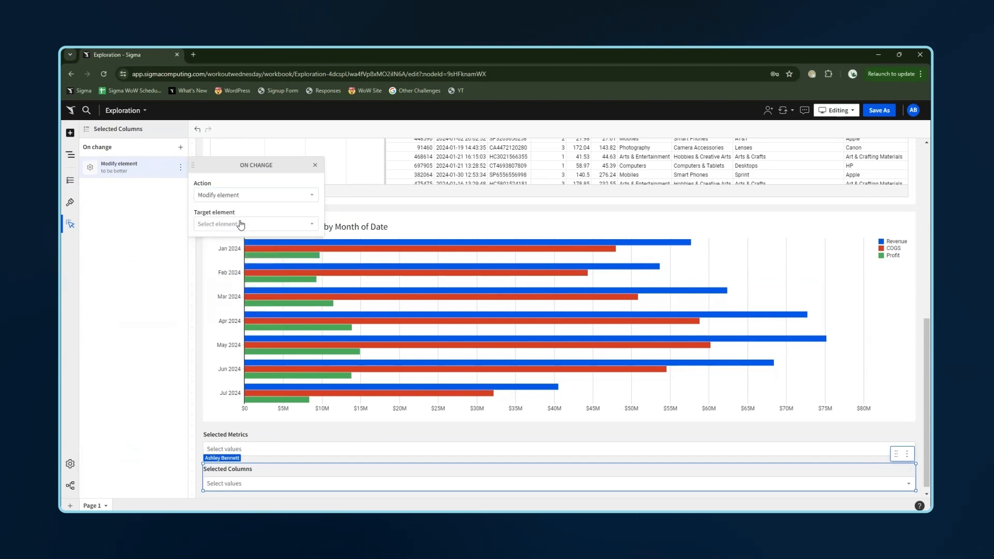
pyautogui.click(241, 223)
pyautogui.click(223, 283)
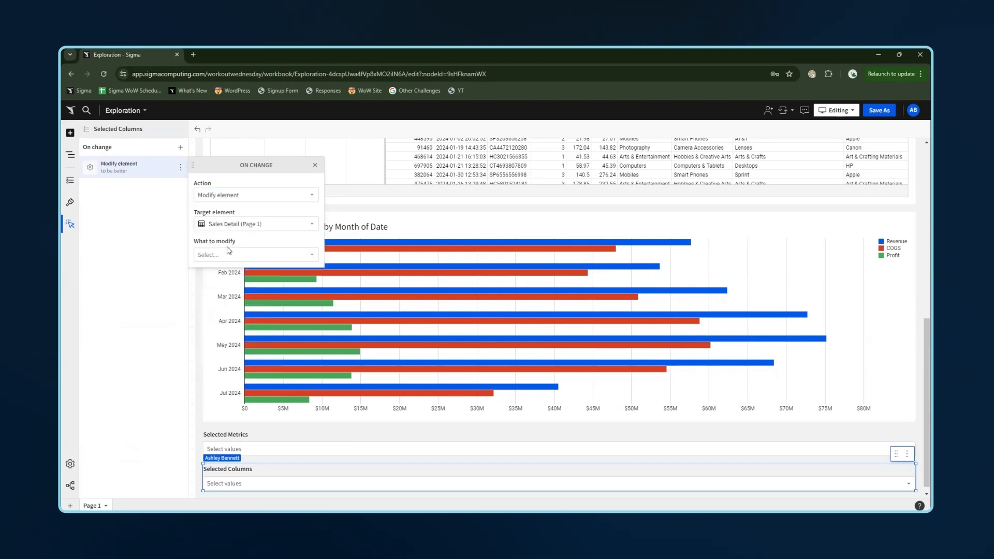
pyautogui.click(227, 254)
pyautogui.click(225, 269)
pyautogui.click(231, 271)
pyautogui.click(233, 301)
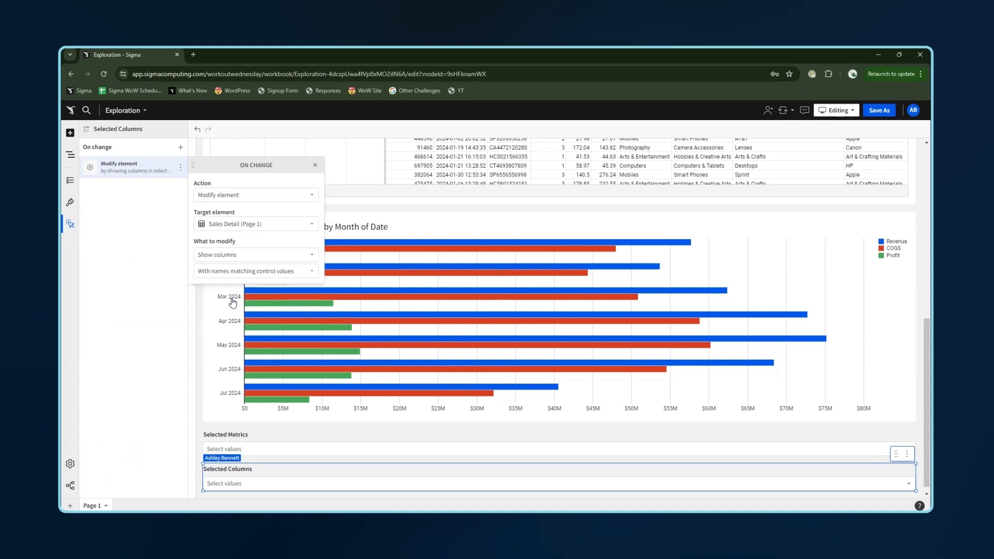
pyautogui.click(155, 309)
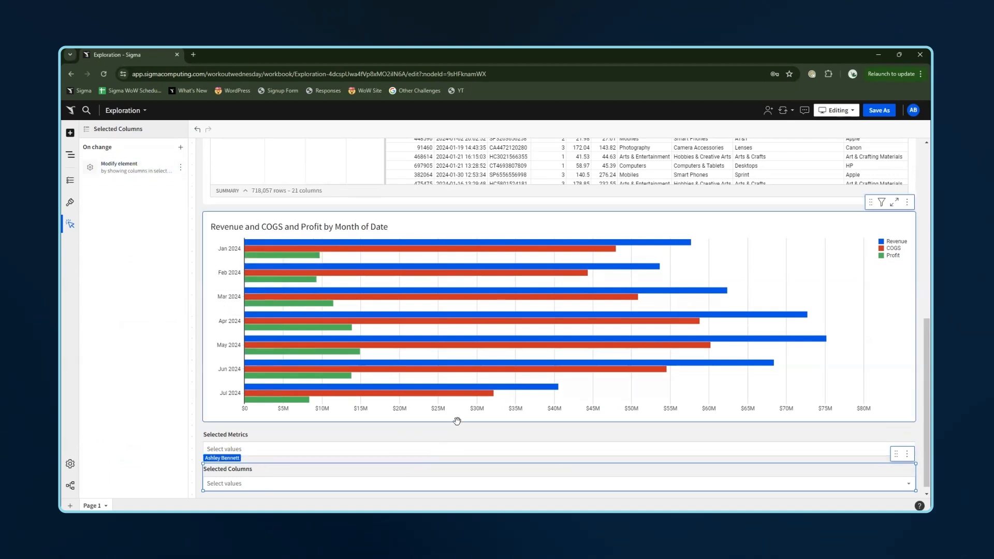
# - Test the Selected Metrics control by choosing Revenue alone, then COGS and Profit, and check the chart and table
pyautogui.scroll(-1, 624, 390)
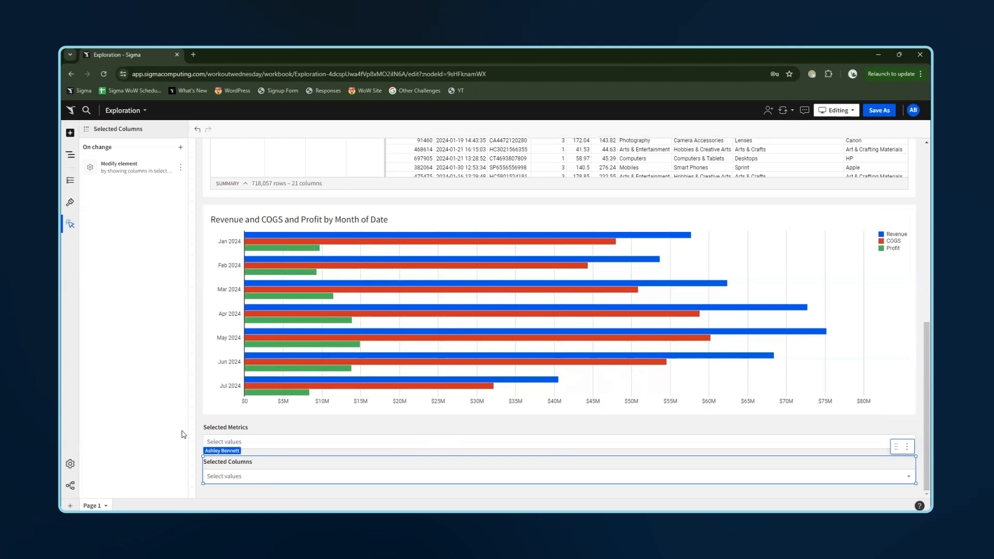
pyautogui.click(330, 444)
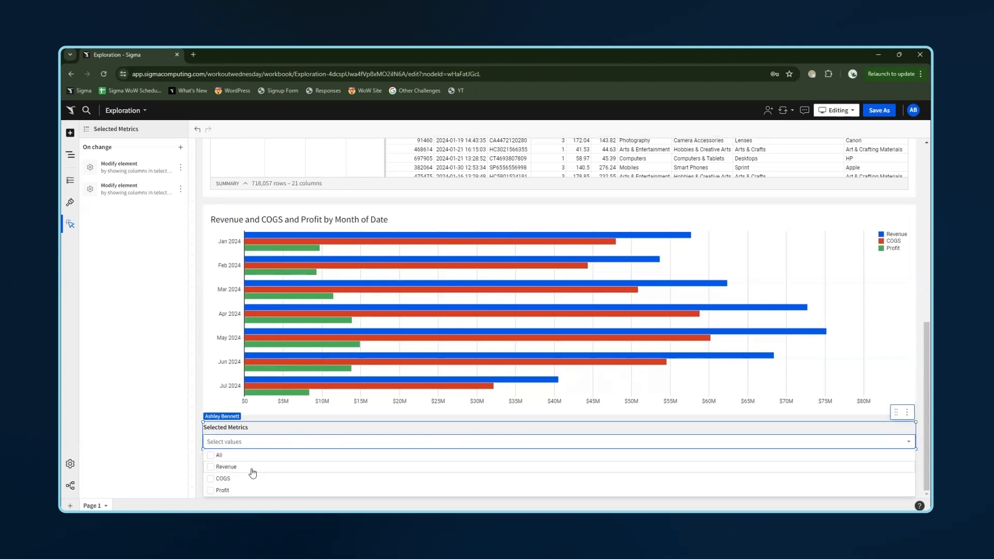
pyautogui.click(448, 471)
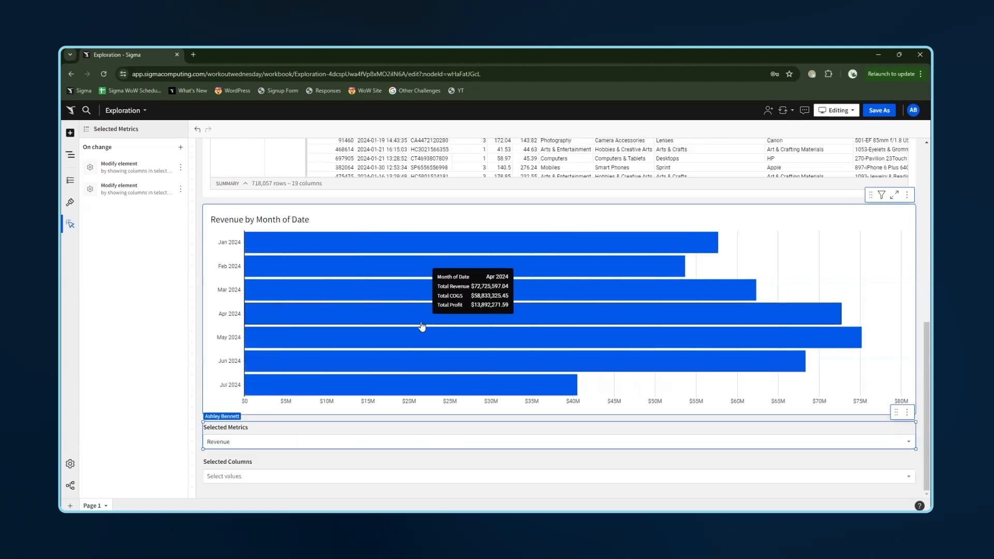
pyautogui.scroll(1, 334, 254)
pyautogui.scroll(3, 334, 253)
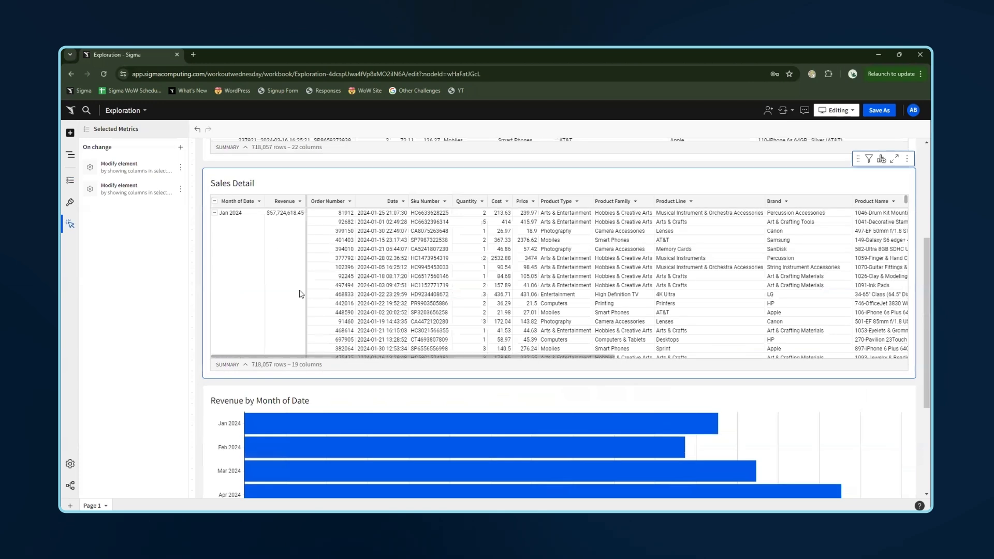
pyautogui.scroll(-4, 384, 405)
pyautogui.click(290, 450)
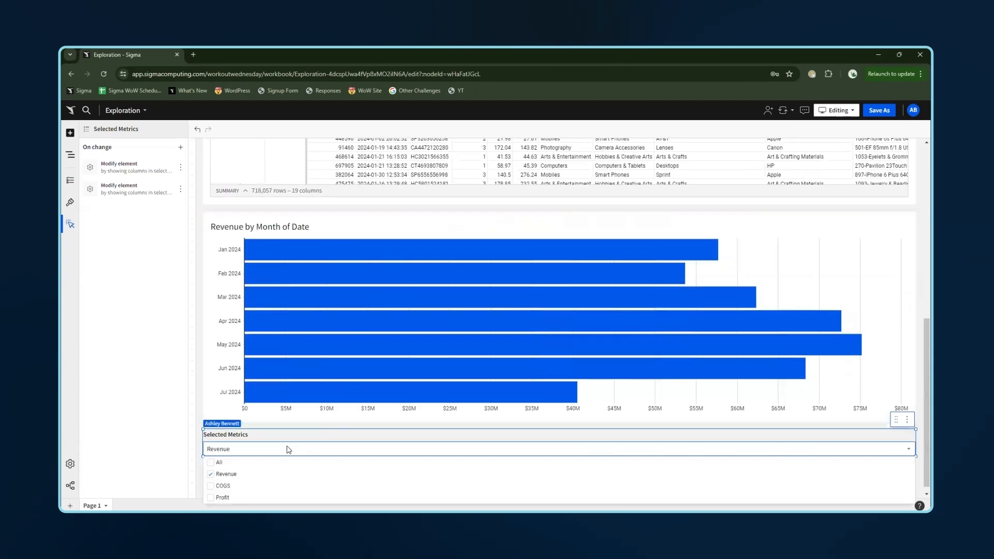
pyautogui.click(225, 475)
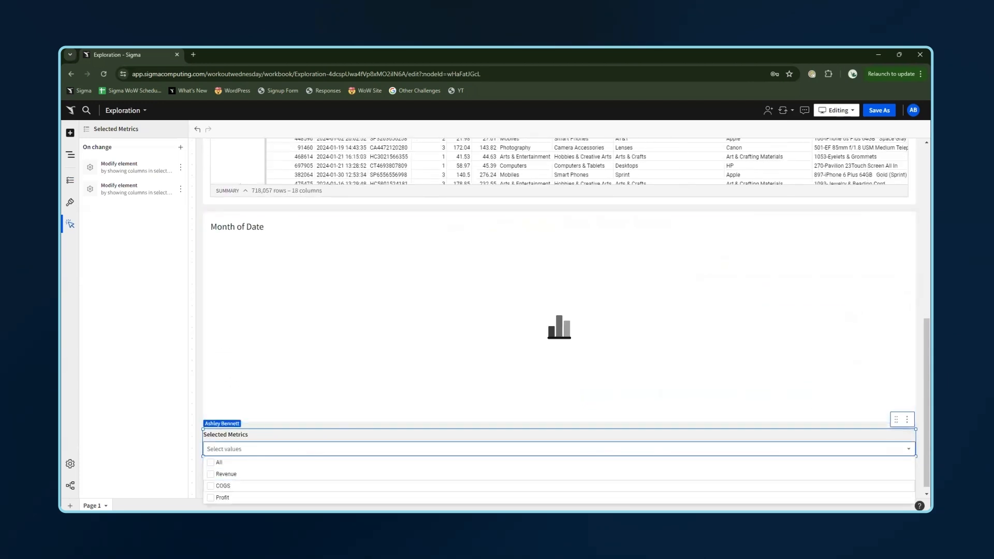
pyautogui.click(223, 486)
pyautogui.click(223, 498)
pyautogui.scroll(4, 363, 311)
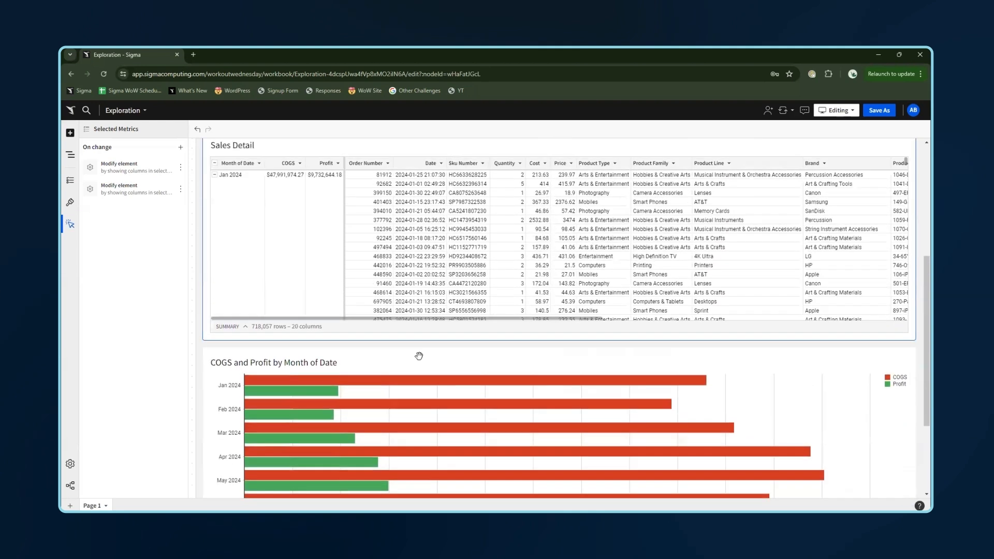
pyautogui.scroll(-4, 468, 364)
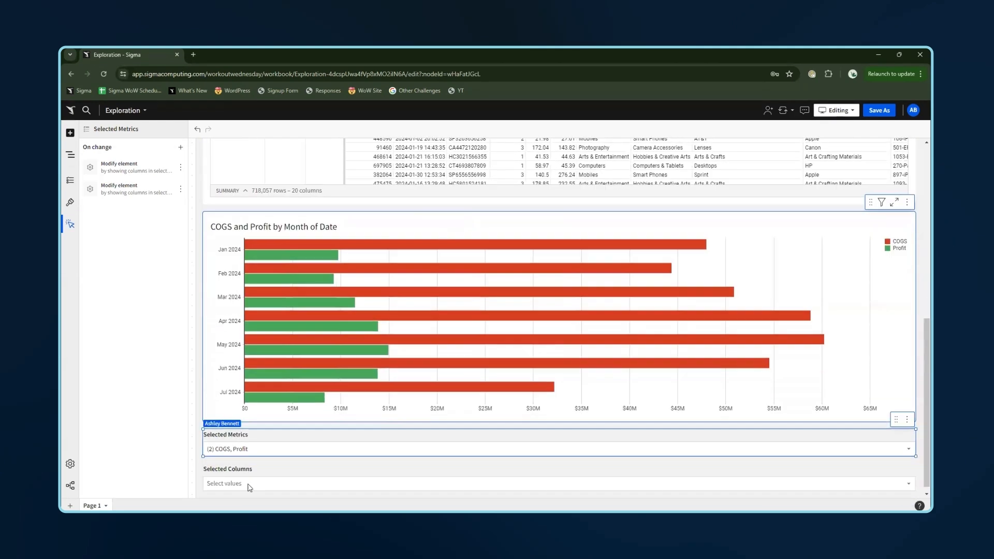
# - Select All in the Selected Metrics control
pyautogui.click(287, 450)
pyautogui.click(286, 450)
pyautogui.click(284, 450)
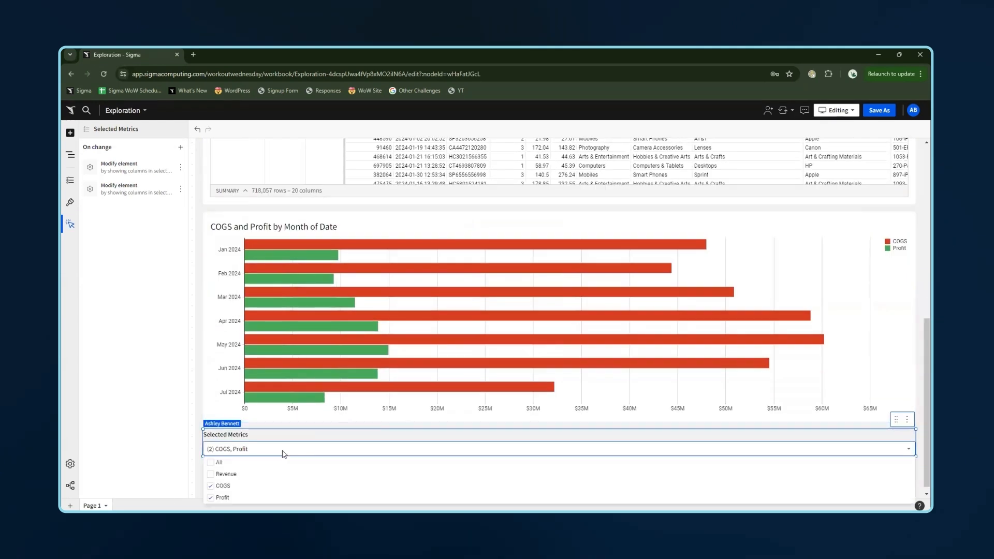
pyautogui.click(241, 464)
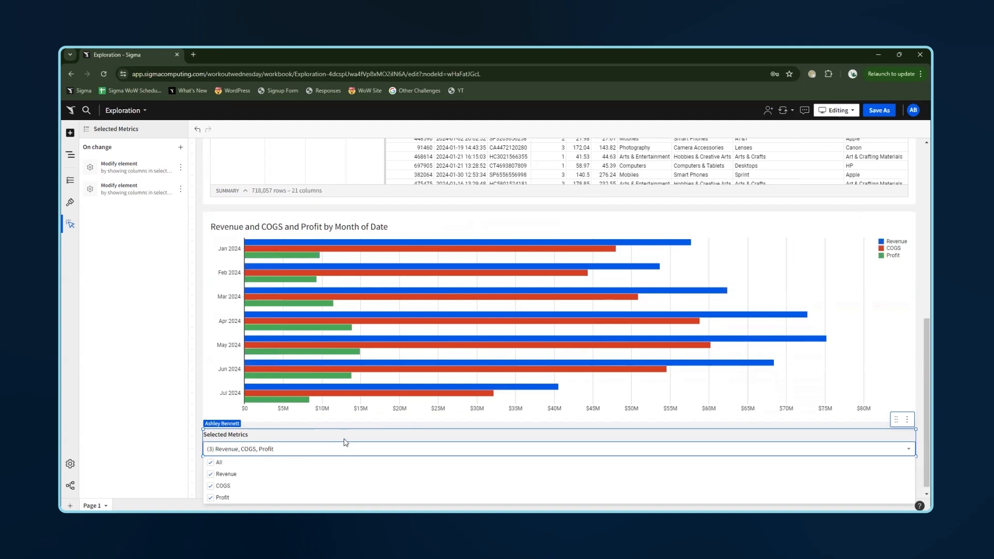
pyautogui.click(338, 438)
# - Select Order Number in the Selected Columns control
pyautogui.click(319, 482)
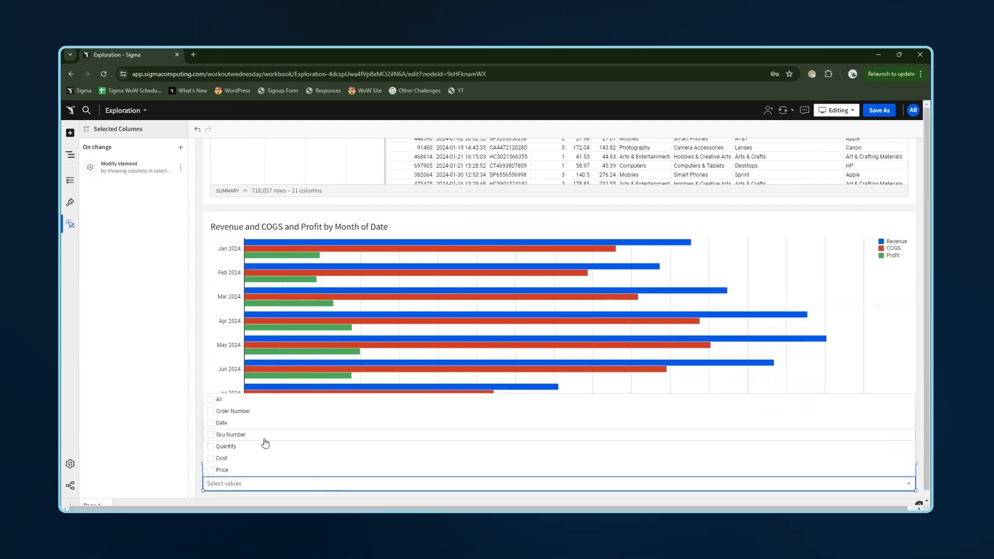
pyautogui.click(259, 413)
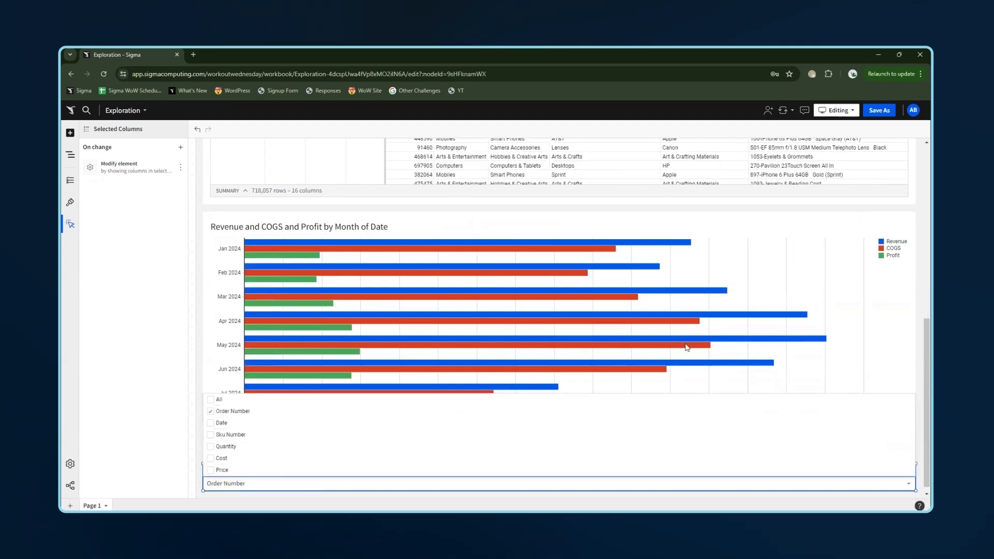
pyautogui.click(581, 240)
# - Hide the Sales Detail columns from Product Type through Cust Json
pyautogui.scroll(5, 560, 310)
pyautogui.click(393, 181)
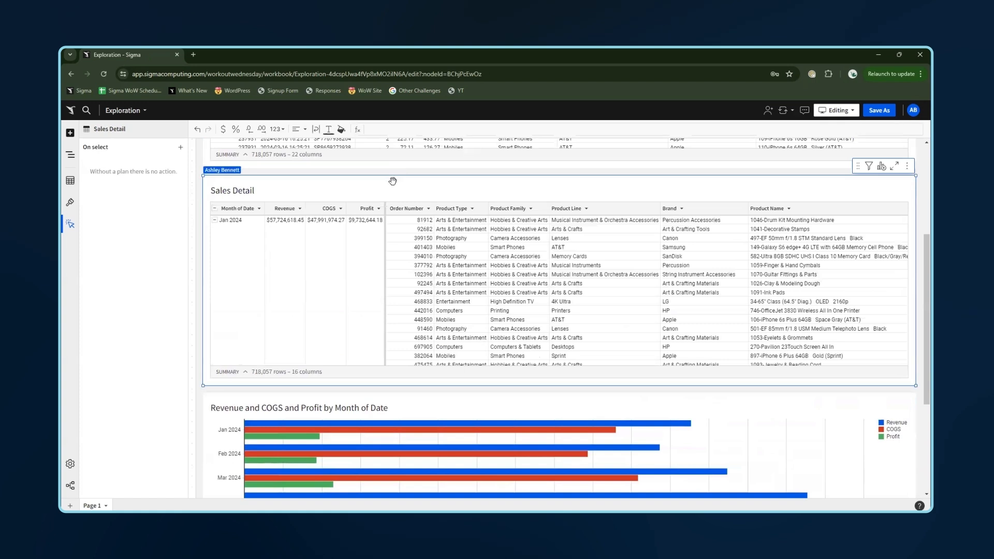
pyautogui.click(70, 180)
pyautogui.scroll(-5, 140, 269)
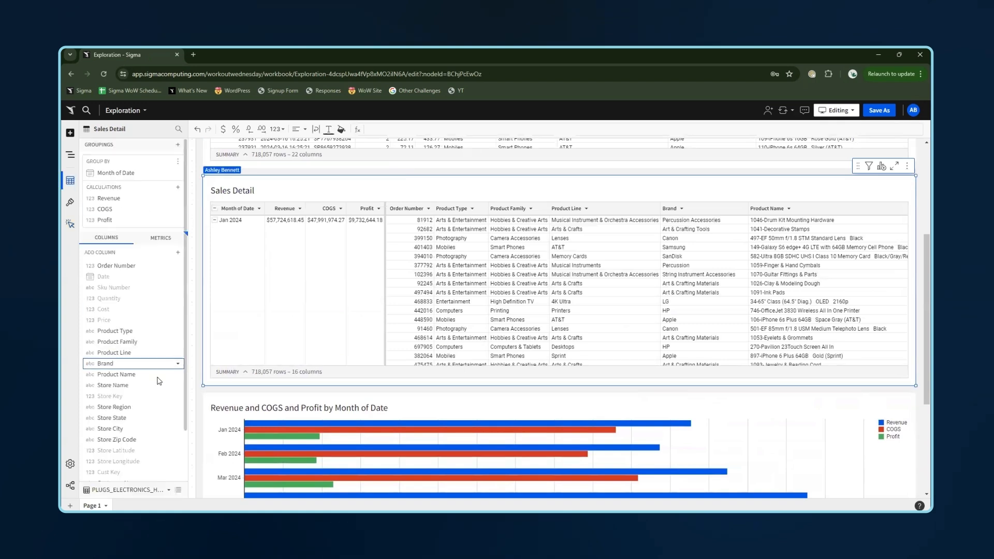
pyautogui.click(146, 272)
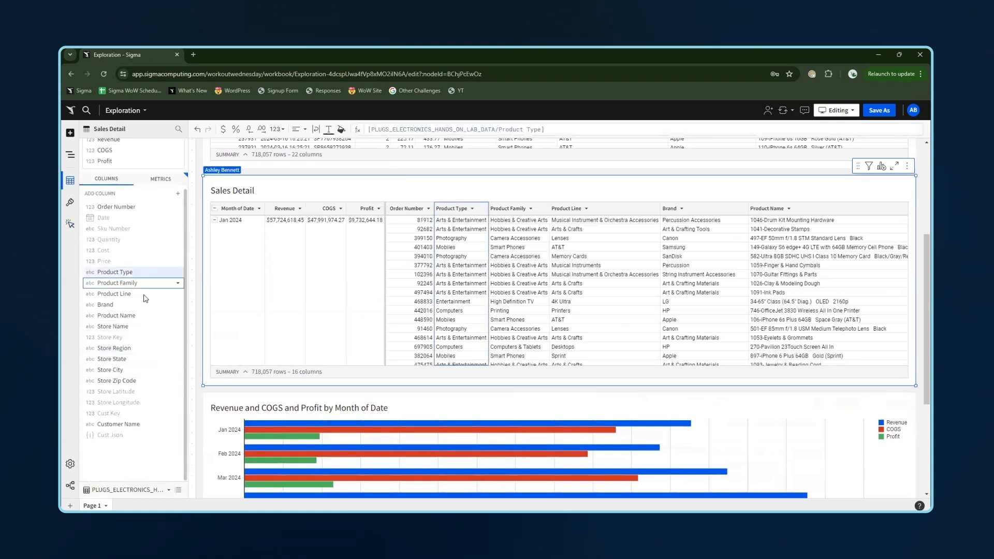
pyautogui.keyDown('shift'); pyautogui.click(140, 437); pyautogui.keyUp('shift')
pyautogui.press('Delete')
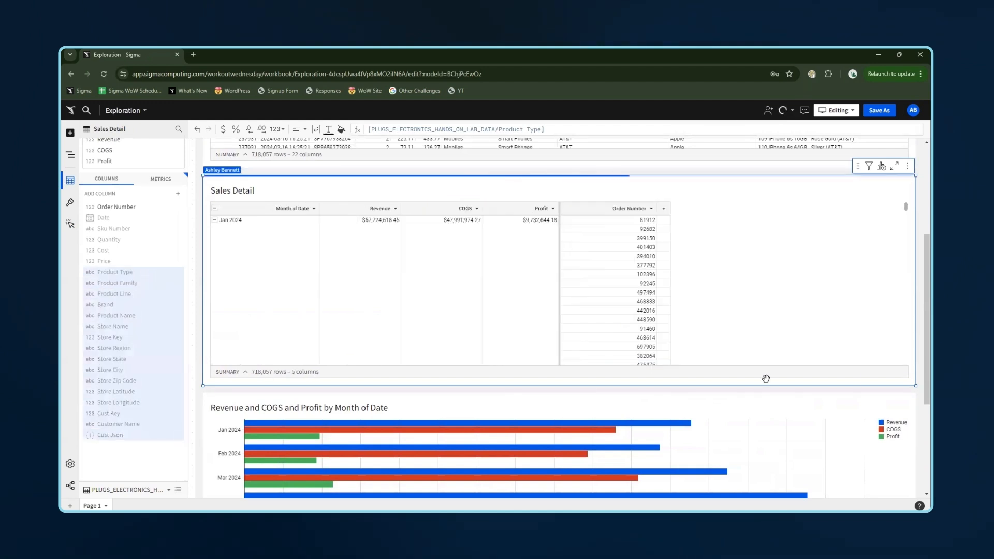
# - Add Date and Sku Number to the Selected Columns control's selection
pyautogui.scroll(-3, 793, 429)
pyautogui.scroll(-1, 786, 371)
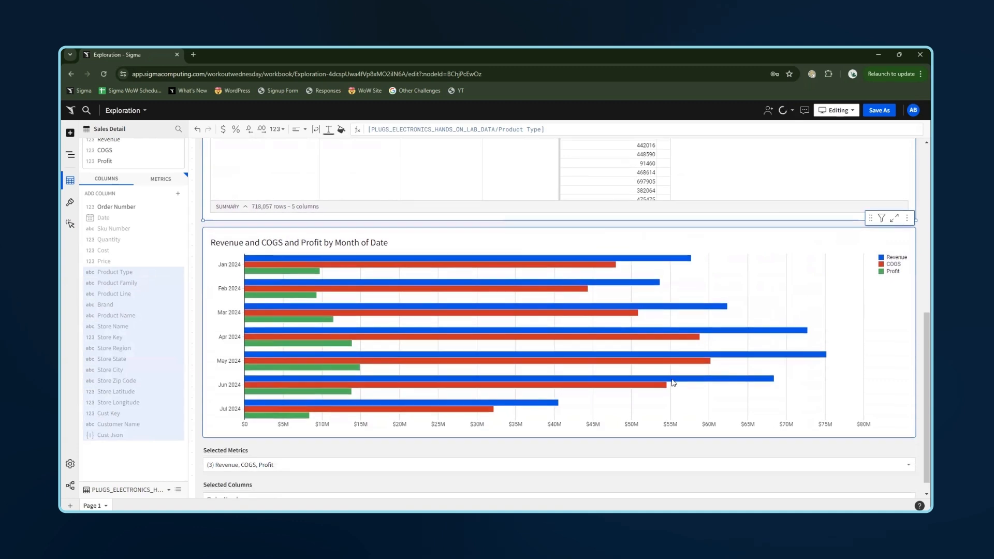
pyautogui.click(266, 485)
pyautogui.click(266, 484)
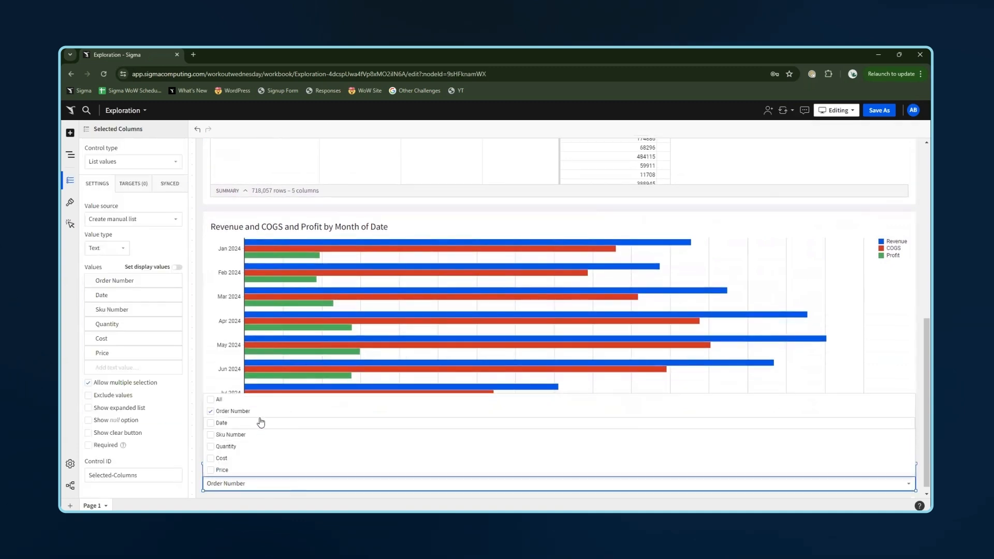
pyautogui.click(262, 423)
pyautogui.click(262, 434)
pyautogui.click(860, 242)
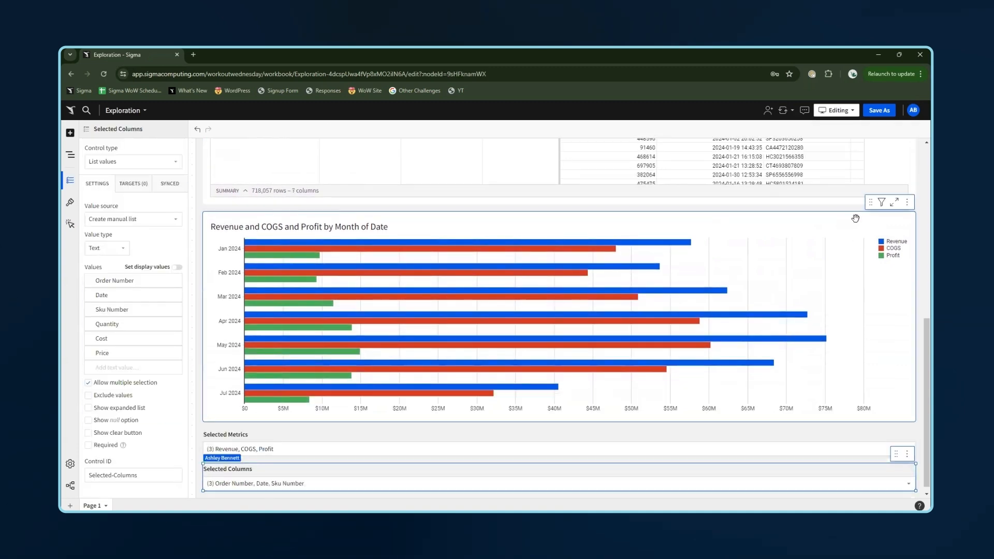
# - Clear the existing text of the bar chart's title
pyautogui.scroll(4, 853, 216)
pyautogui.scroll(-4, 438, 397)
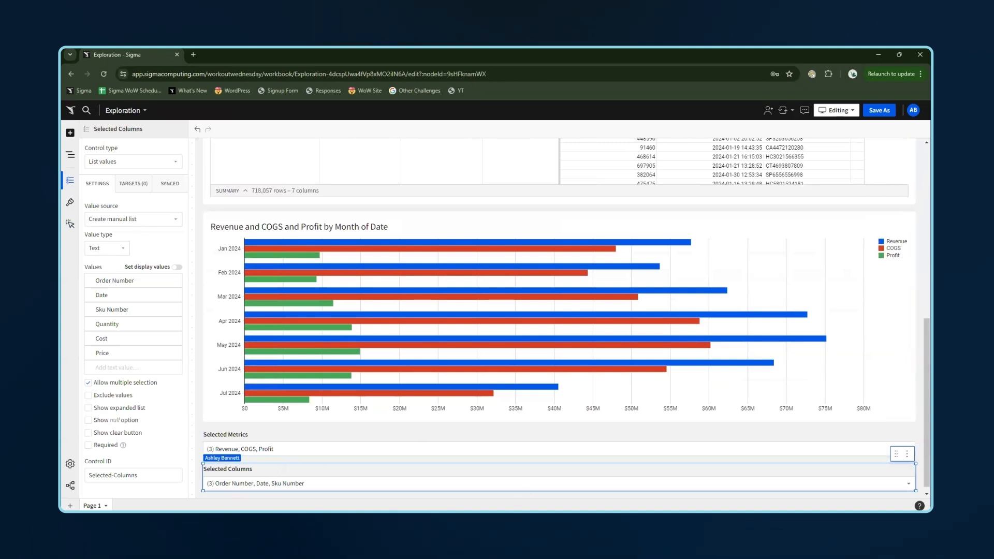
pyautogui.doubleClick(353, 228)
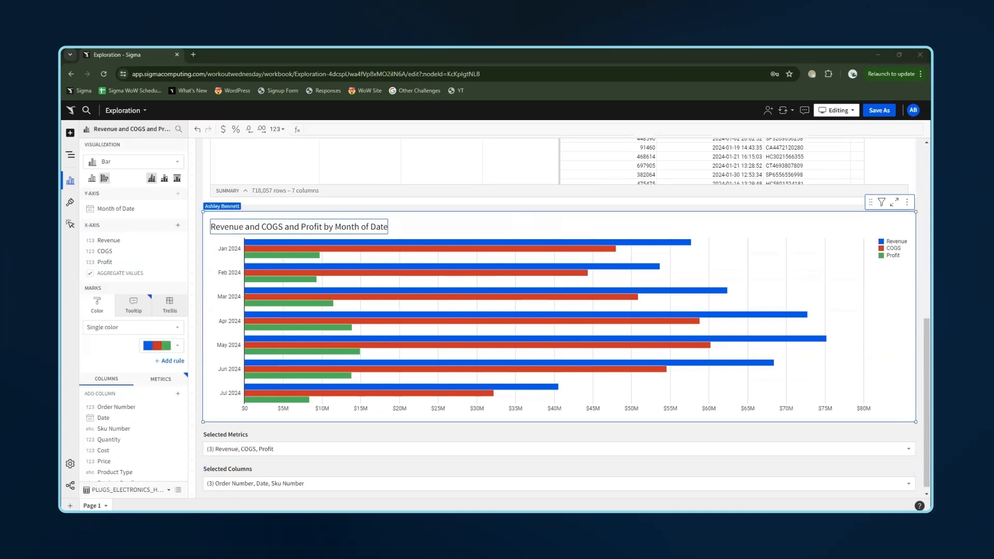
pyautogui.tripleClick(358, 227)
pyautogui.press('=')
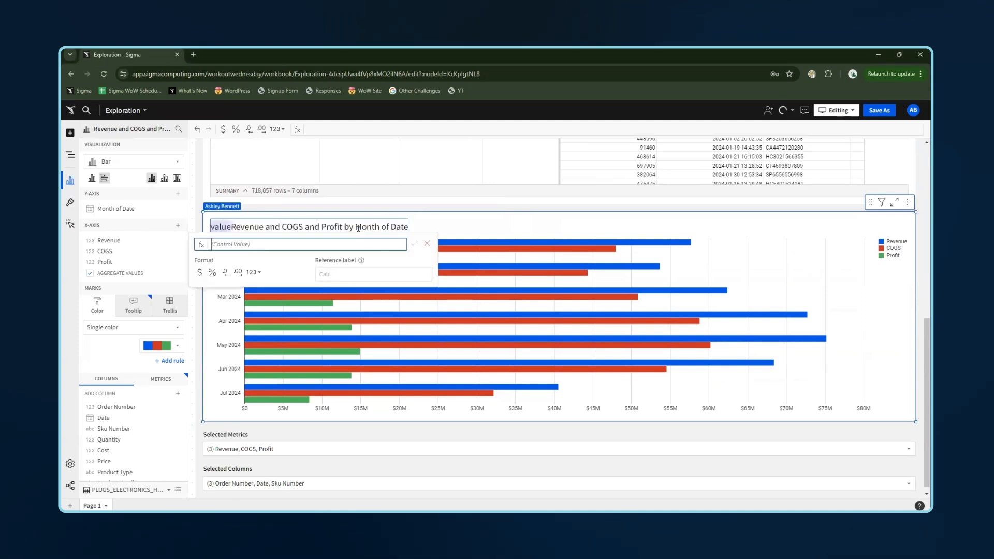
pyautogui.click(427, 243)
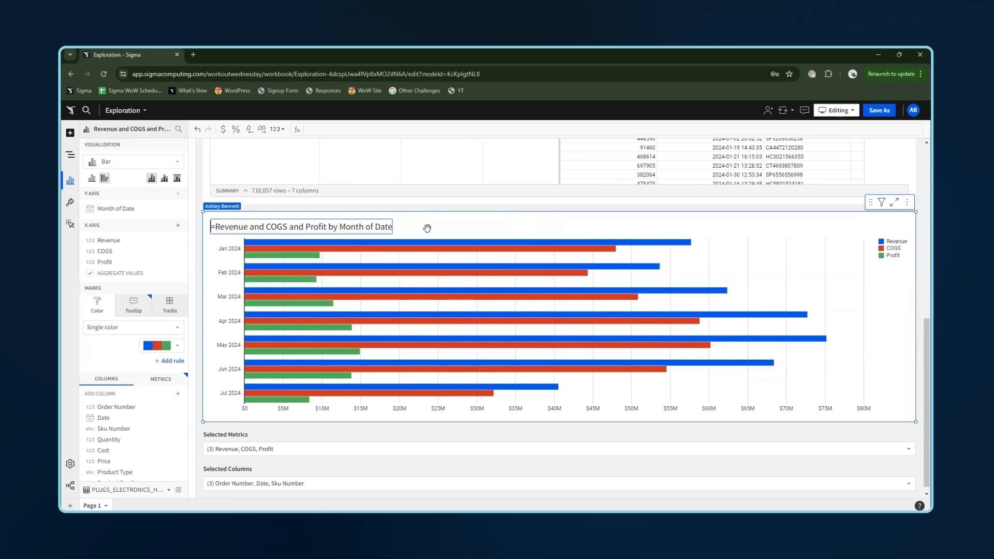
pyautogui.tripleClick(367, 229)
pyautogui.press('BackSpace')
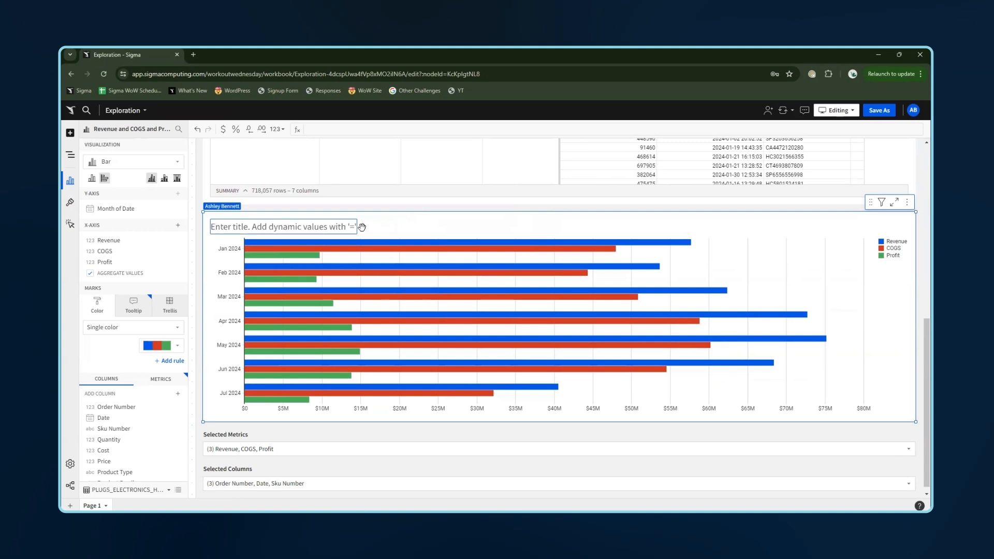
# - Set the chart title to the formula If(ArrayLength([Selected-Metrics]) > 0, ArrayJoin([Selected-Metrics], ", "), "Sales Metrics")
pyautogui.press('=')
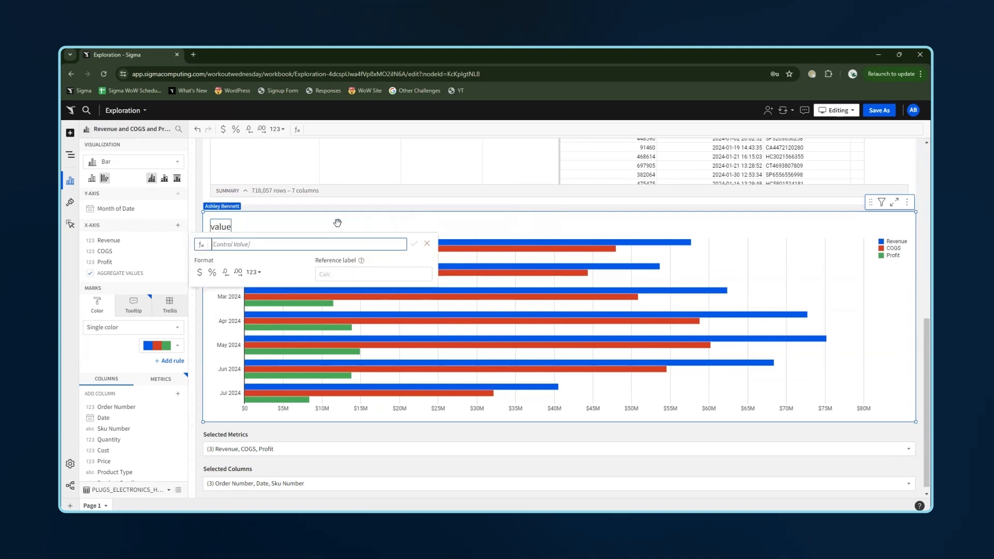
pyautogui.write('If(ArrayLength([Selected-Metrics]) > 0, ArrayJoin([Selected-Metrics], ", "), "Sales Metrics")')
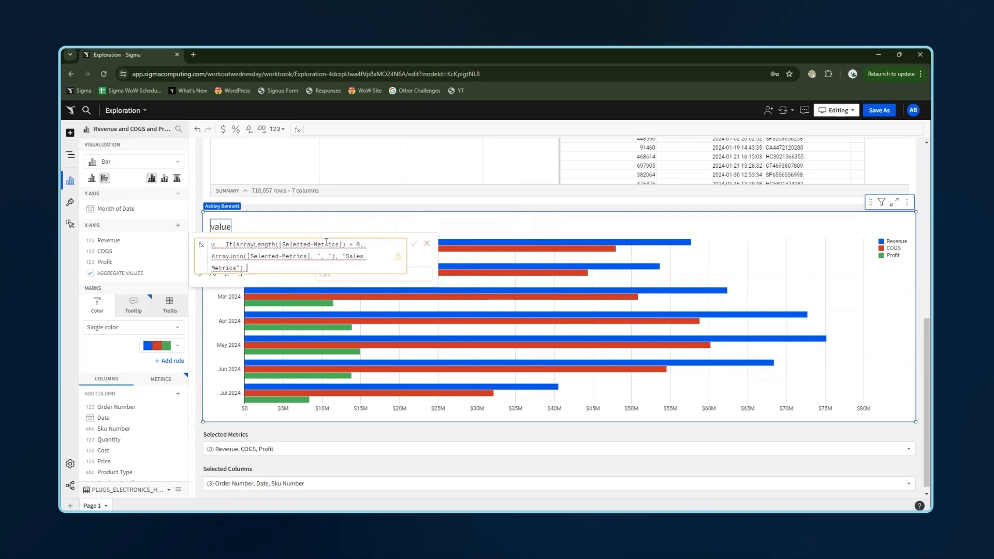
pyautogui.click(227, 244)
pyautogui.press('BackSpace')
pyautogui.press('BackSpace')
pyautogui.press('BackSpace')
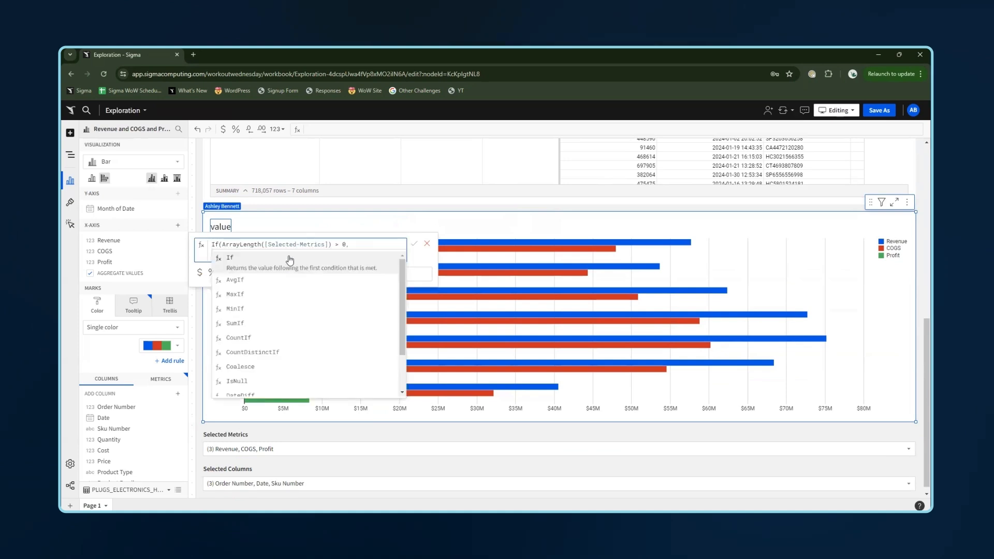
pyautogui.click(386, 241)
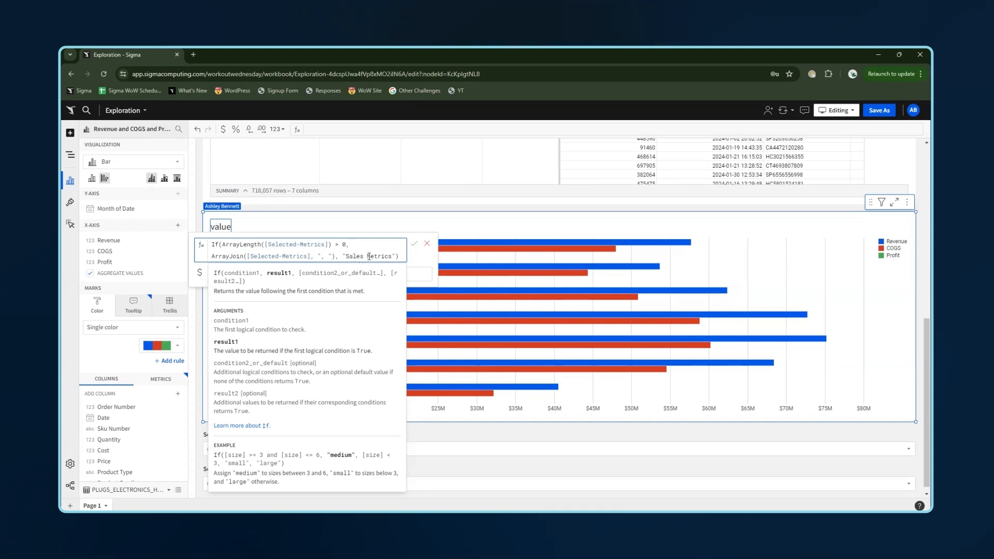
pyautogui.click(415, 243)
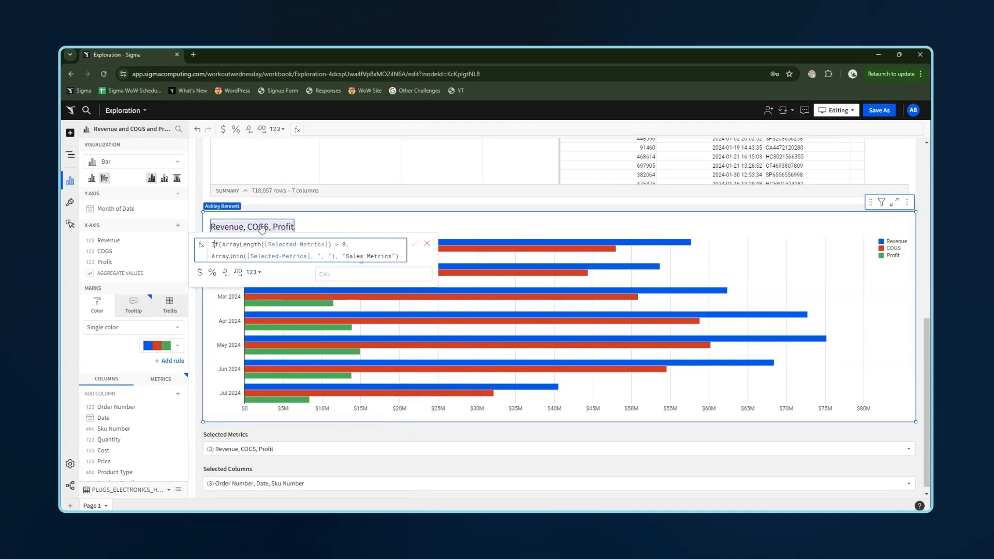
# - Append the words 'over time' after the dynamic part of the chart title
pyautogui.press('Down')
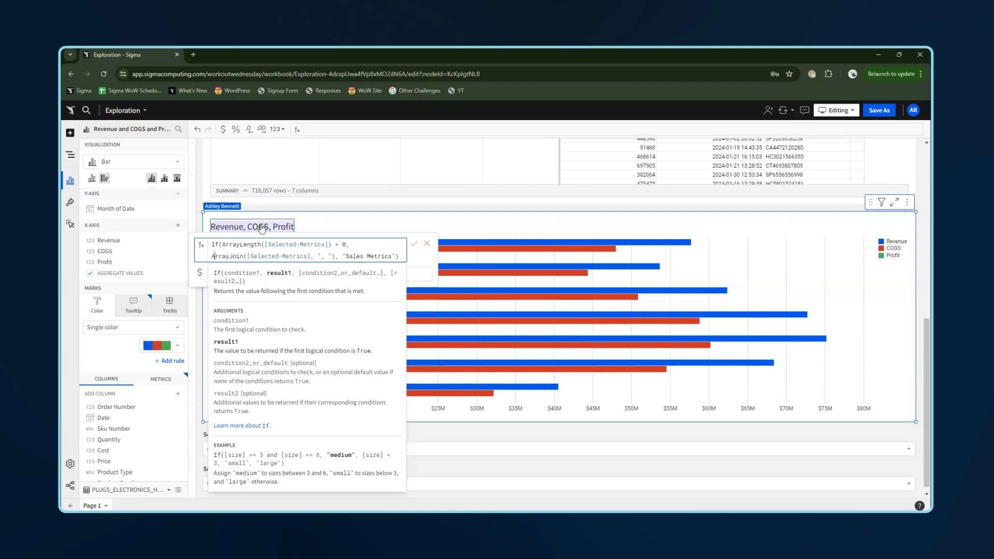
pyautogui.click(425, 231)
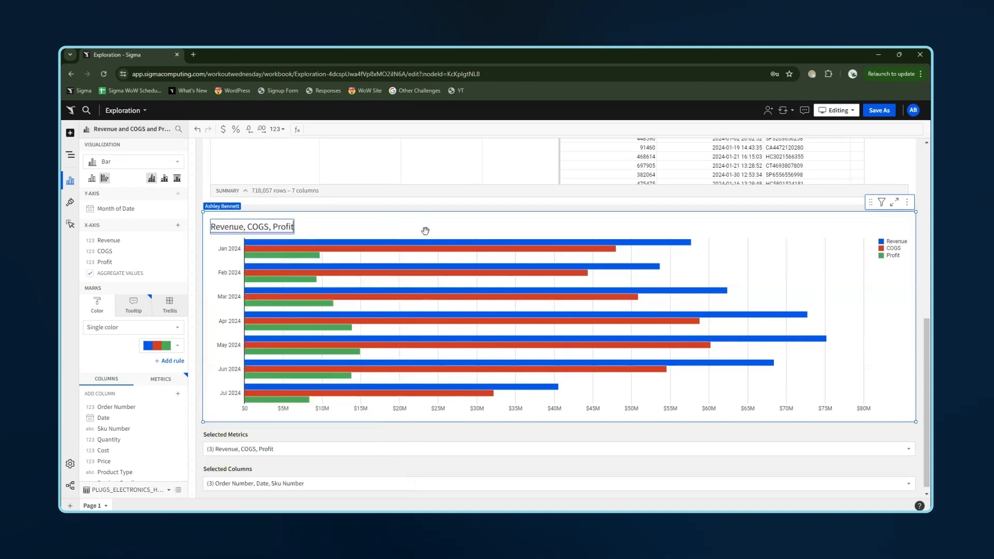
pyautogui.write('over time')
pyautogui.press('Return')
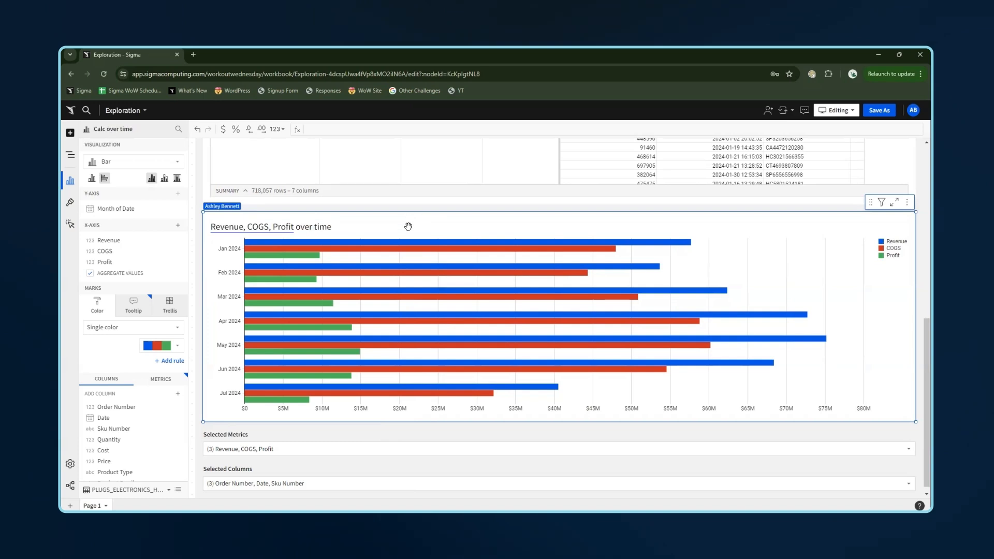
# - Convert the source data table's Date filter into a page control
pyautogui.scroll(-1, 410, 221)
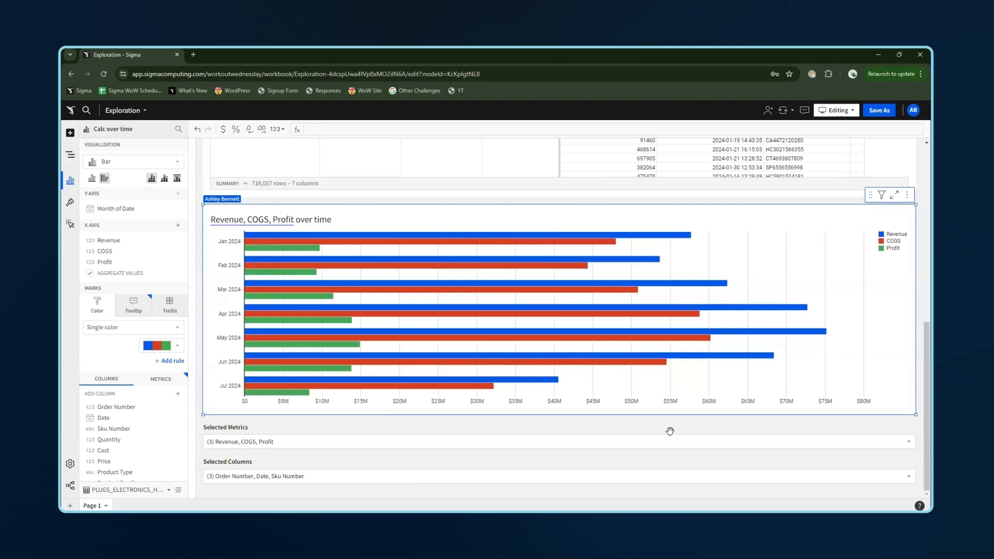
pyautogui.scroll(3, 751, 275)
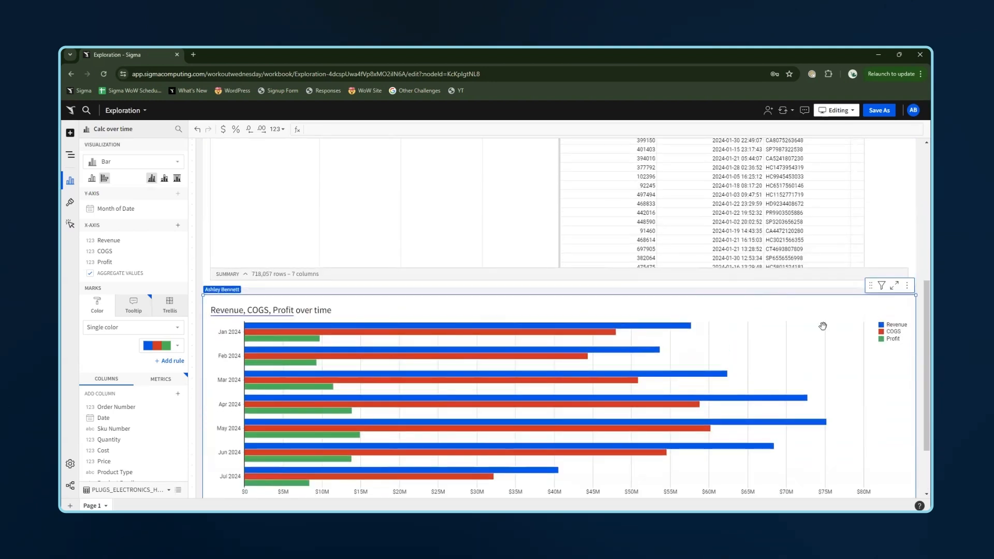
pyautogui.scroll(10, 823, 326)
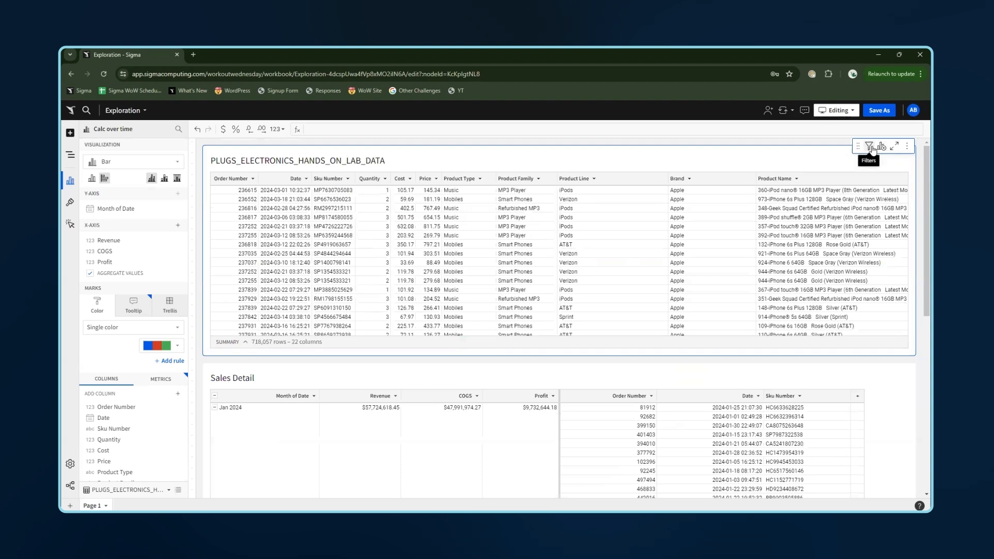
pyautogui.click(872, 149)
pyautogui.click(902, 190)
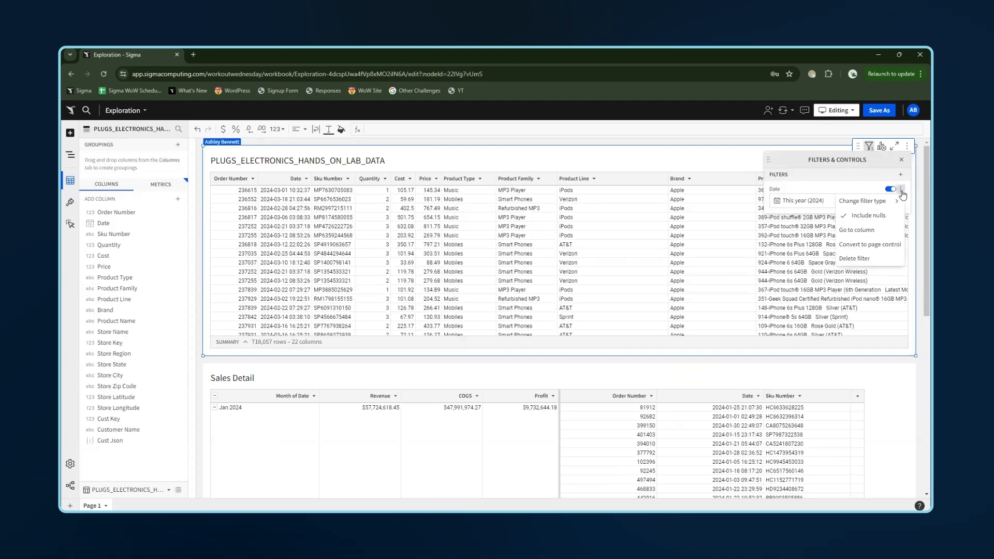
pyautogui.click(870, 244)
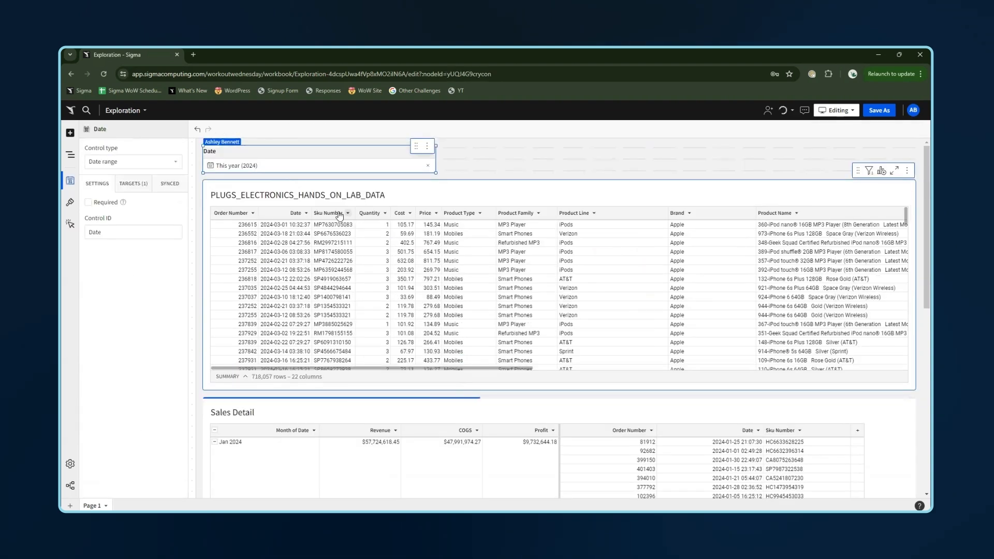
# - Move the Date control to a new page
pyautogui.click(229, 173)
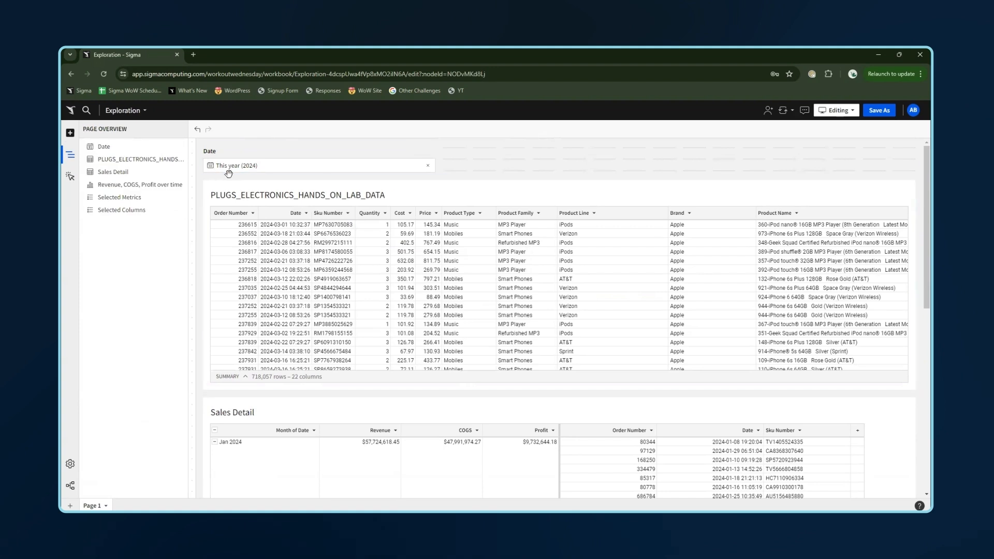
pyautogui.click(427, 146)
pyautogui.moveTo(396, 251)
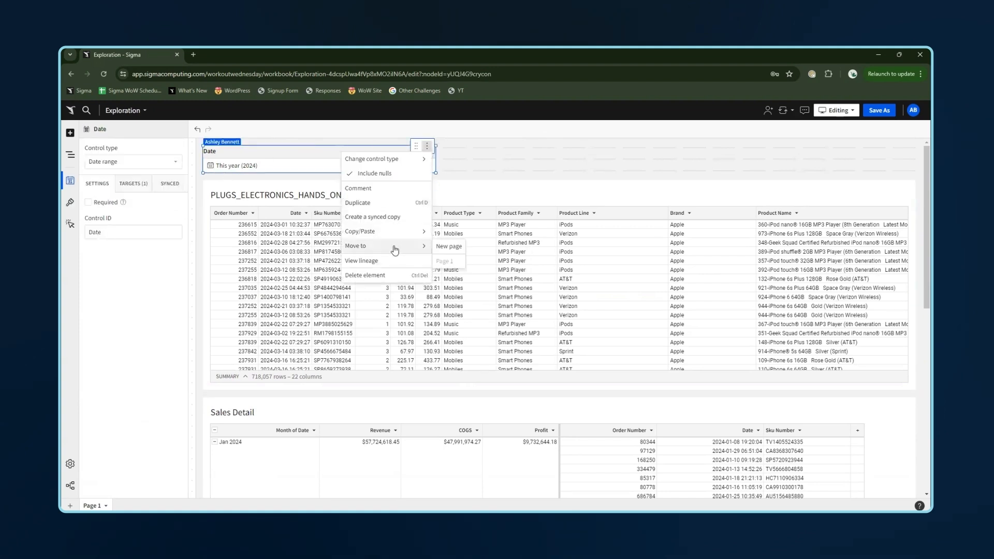
pyautogui.click(449, 246)
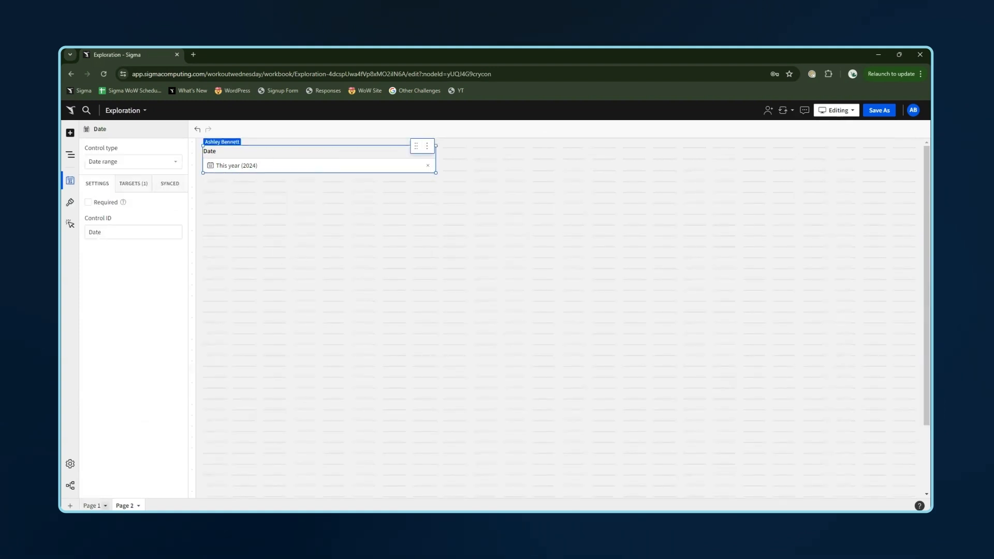
# - Move the Sales Detail table, the chart and both list controls from Page 1 to Page 2
pyautogui.click(92, 505)
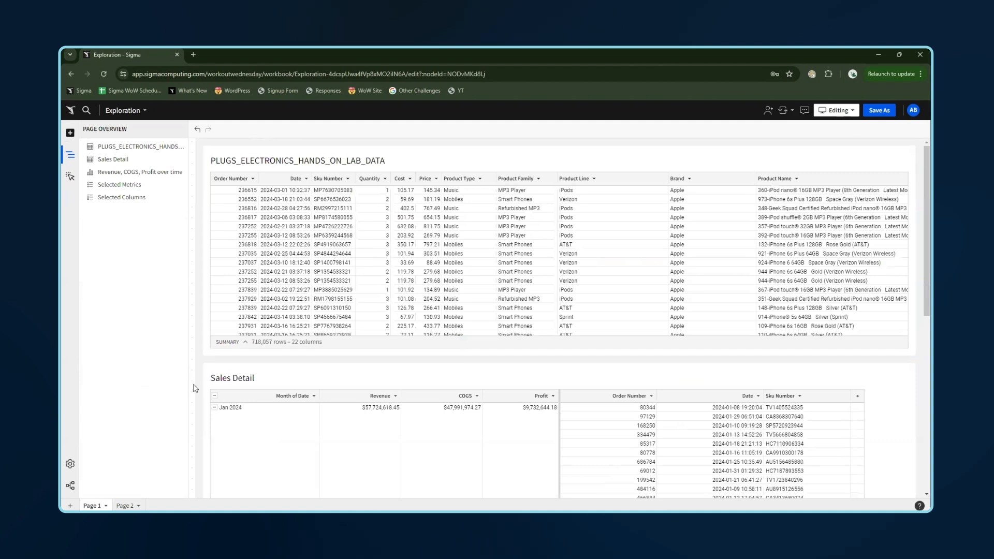
pyautogui.moveTo(202, 368); pyautogui.dragTo(595, 488)
pyautogui.click(910, 146)
pyautogui.moveTo(870, 159)
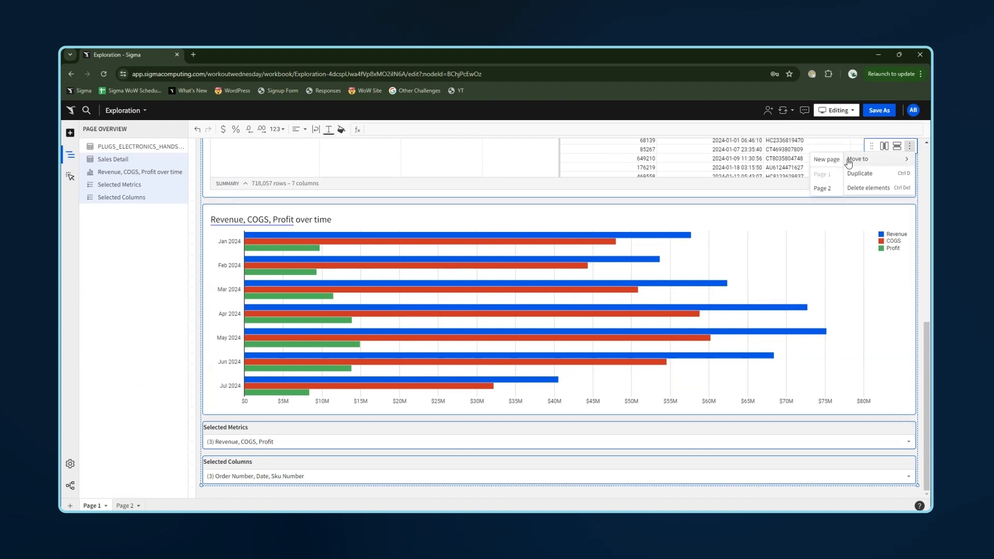
pyautogui.click(823, 188)
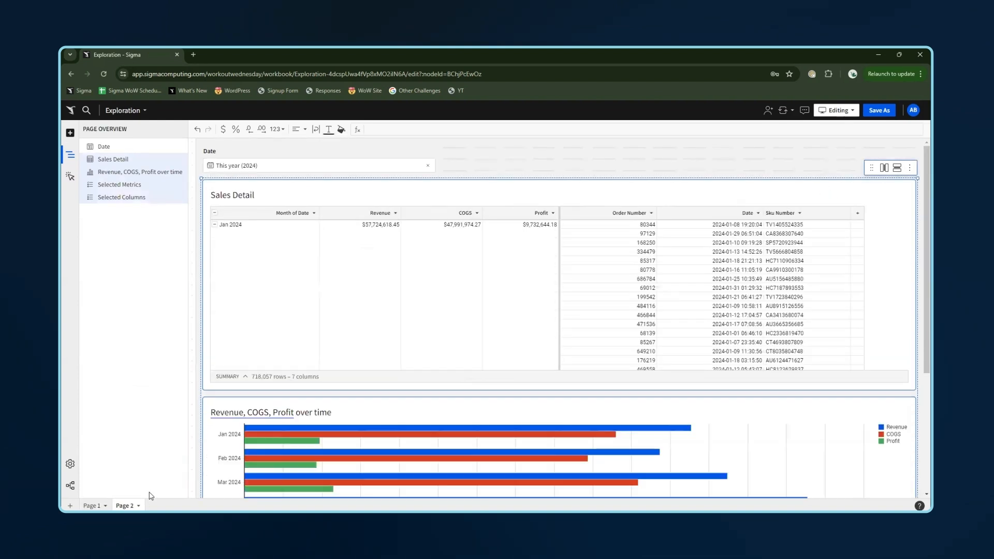
# - Rename Page 1 as Data and hide that page
pyautogui.doubleClick(92, 506)
pyautogui.write('Data')
pyautogui.press('Return')
pyautogui.click(101, 506)
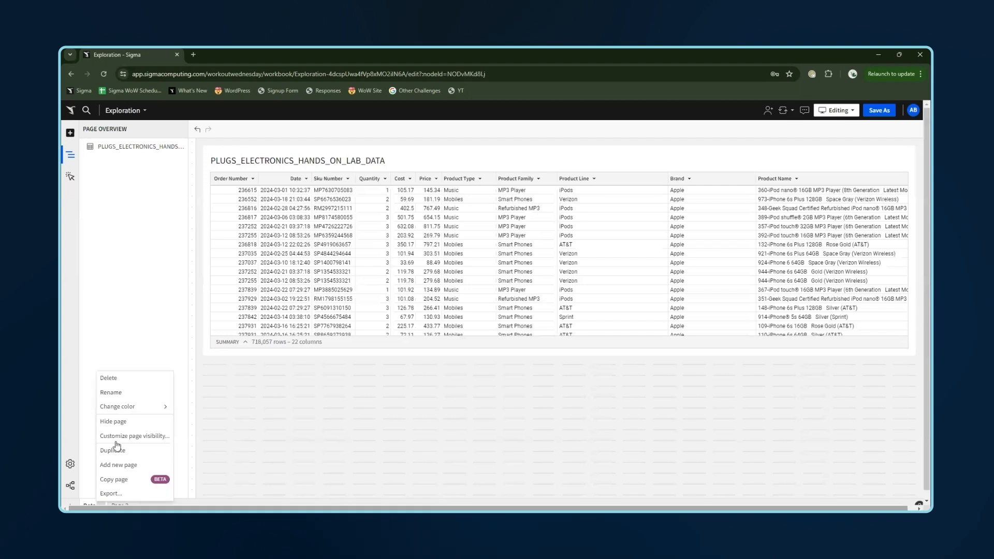
pyautogui.click(128, 421)
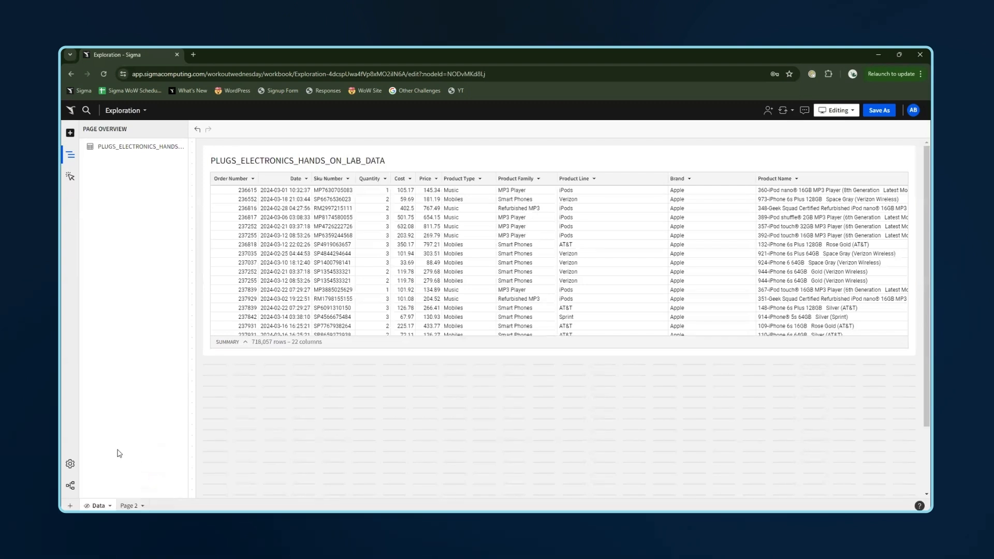
# - Rename Page 2 as Visuals
pyautogui.doubleClick(122, 506)
pyautogui.write('M')
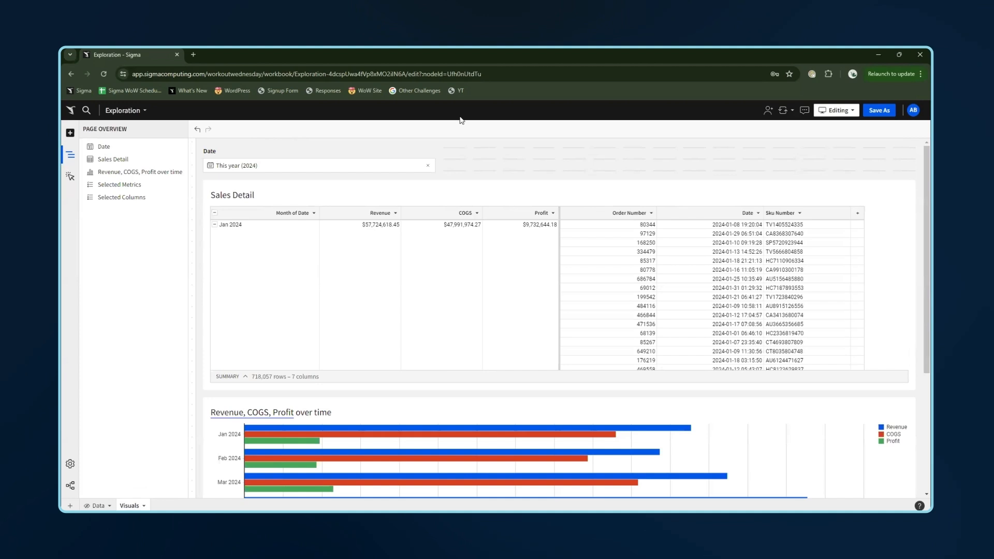
# - Place the chart beside Sales Detail, trim the empty space, and move both list controls into the top row beside Date
pyautogui.moveTo(289, 417); pyautogui.dragTo(321, 268)
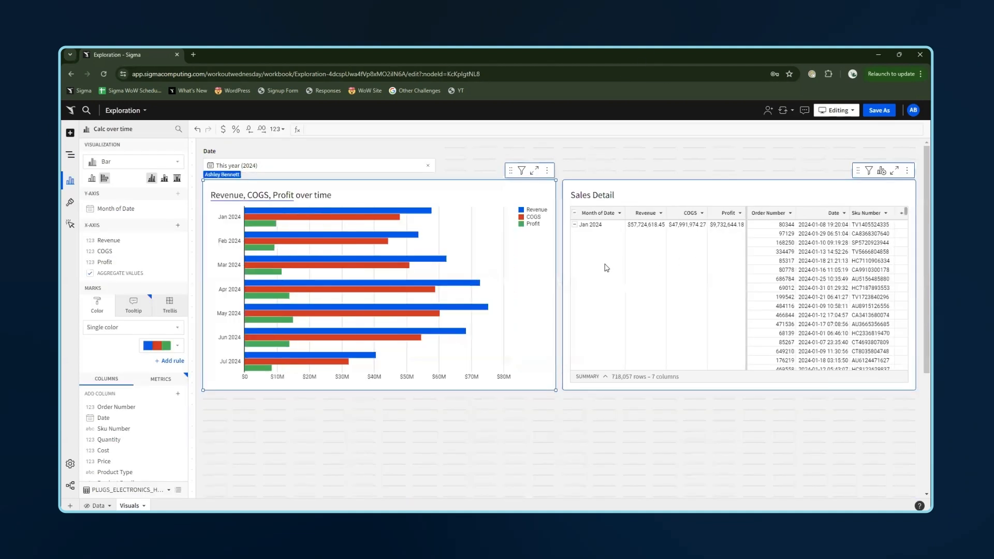
pyautogui.click(434, 458)
pyautogui.scroll(-3, 433, 449)
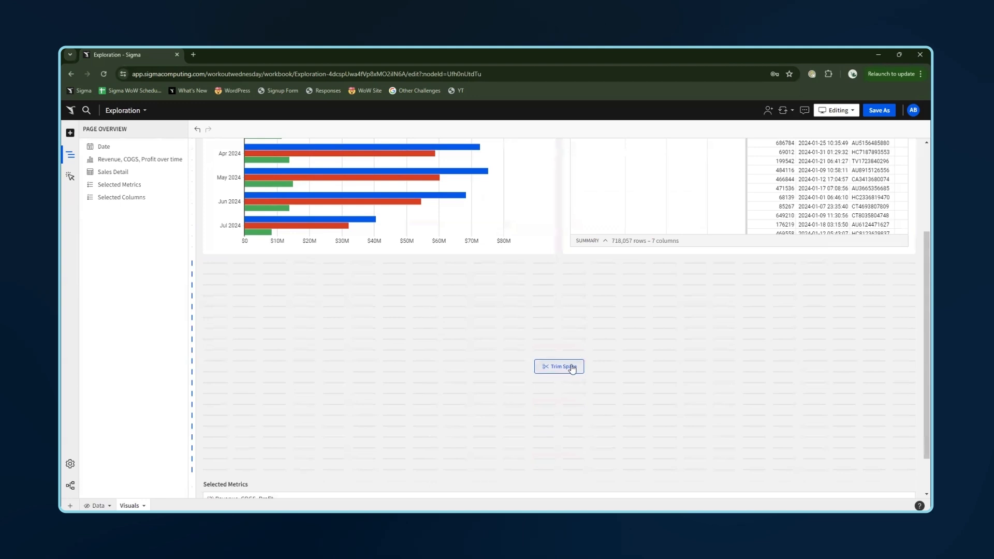
pyautogui.click(570, 367)
pyautogui.moveTo(351, 388); pyautogui.dragTo(528, 153)
pyautogui.moveTo(341, 434); pyautogui.dragTo(762, 155)
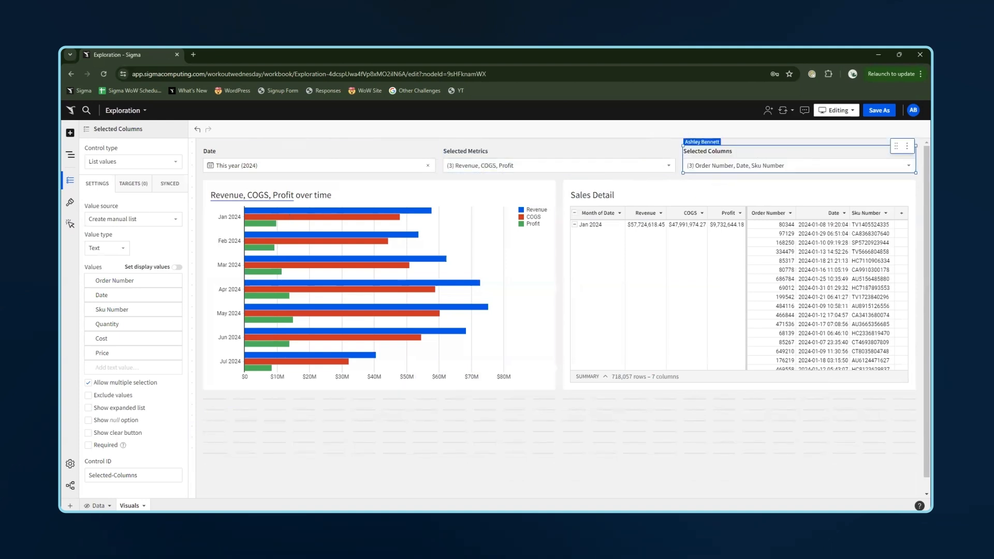
# - Add a full-width Medium heading text element at the top reading 'Sales Metrics over Time'
pyautogui.click(69, 134)
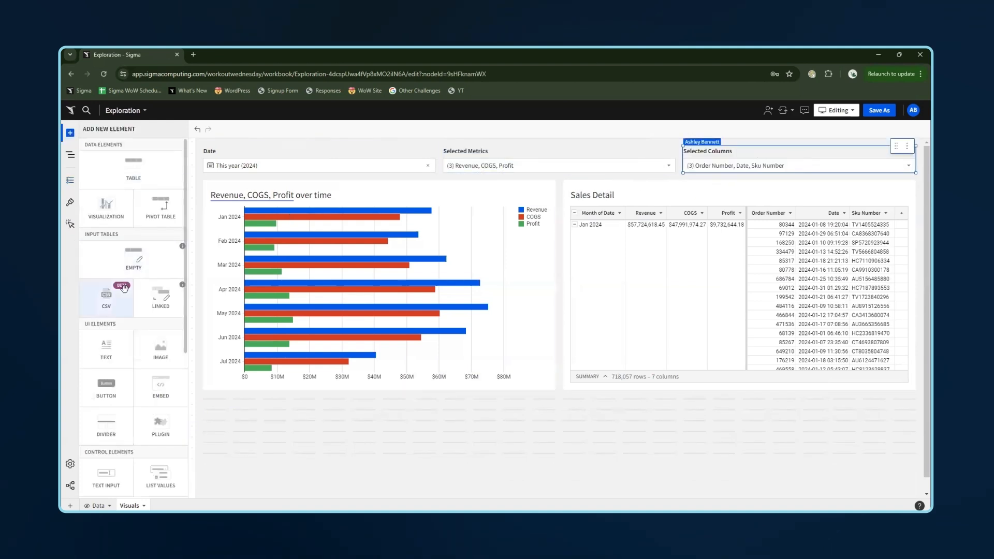
pyautogui.moveTo(106, 348); pyautogui.dragTo(202, 151)
pyautogui.moveTo(587, 154); pyautogui.dragTo(916, 152)
pyautogui.click(324, 129)
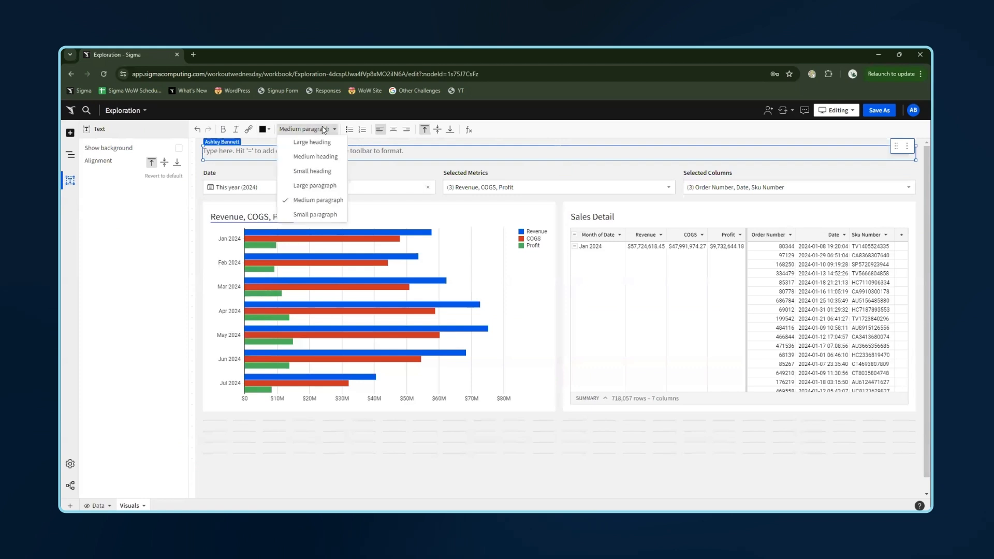
pyautogui.click(316, 157)
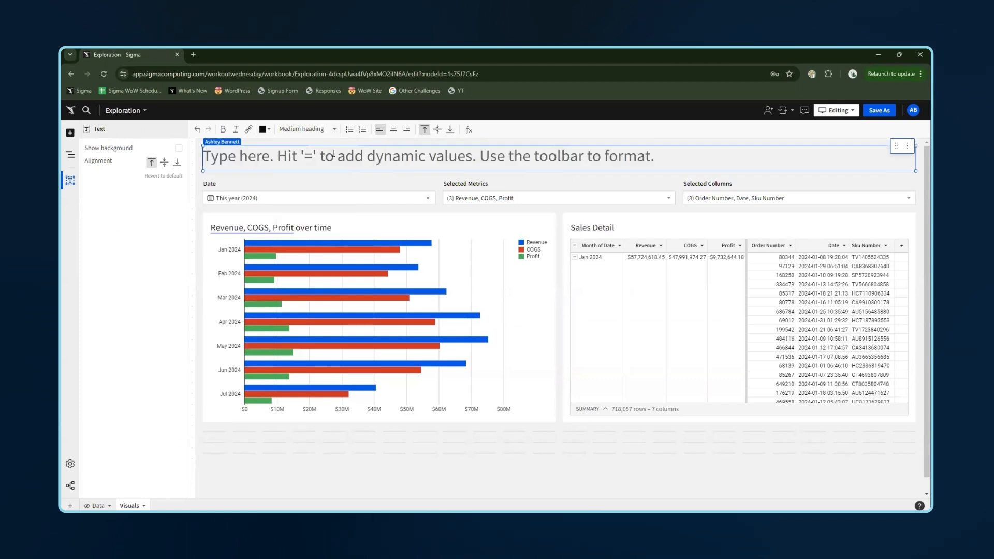
pyautogui.write('Sales Metrics over Time')
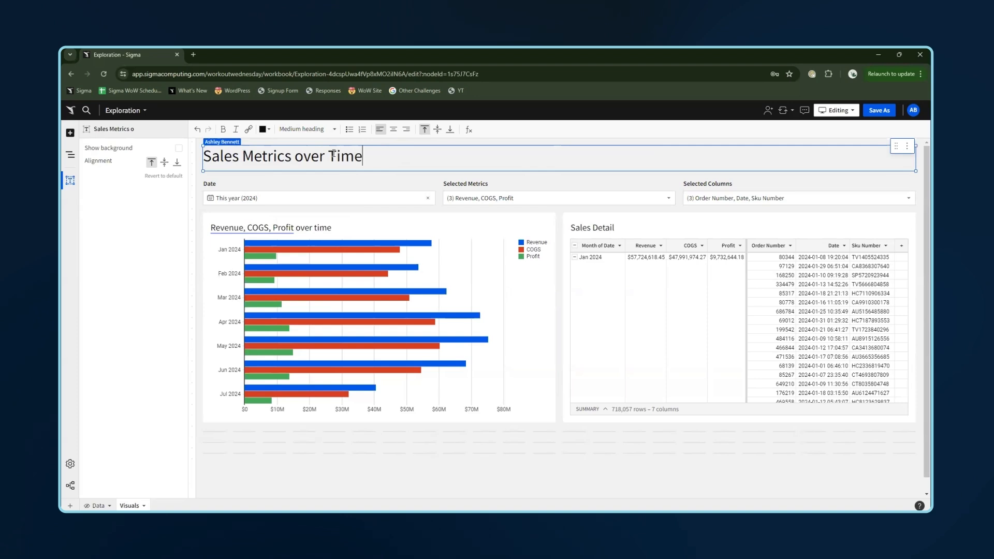
# - Extend the chart and the Sales Detail table downward to the same taller height
pyautogui.click(429, 442)
pyautogui.click(432, 414)
pyautogui.moveTo(430, 422); pyautogui.dragTo(415, 466)
pyautogui.click(702, 418)
pyautogui.moveTo(708, 422); pyautogui.dragTo(705, 466)
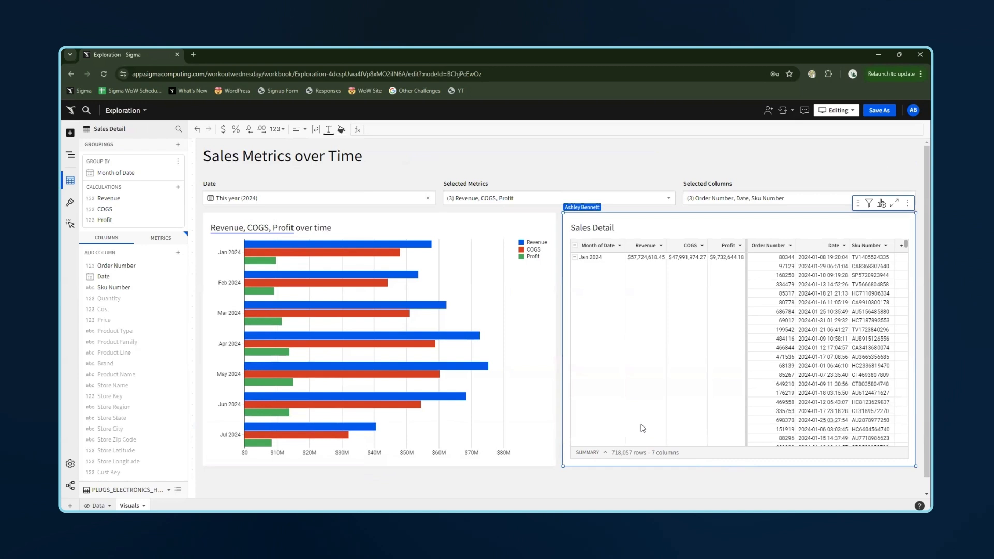